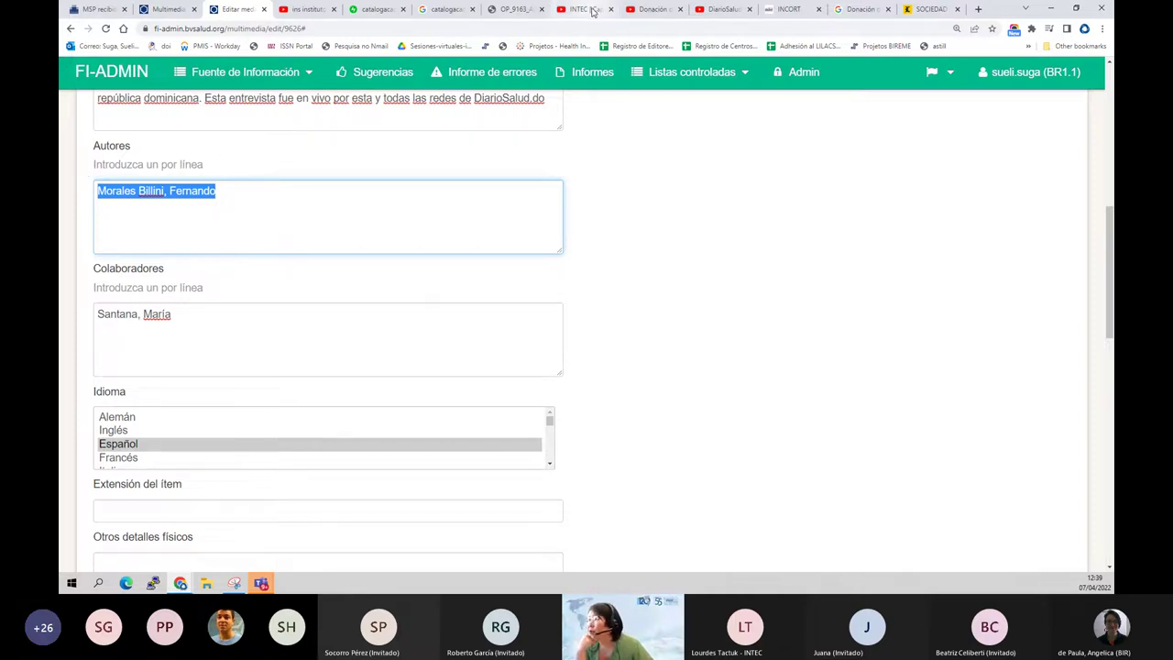
Check the organ donation video's description for the interviewee's institution, and look over the INCORT website
click(716, 11)
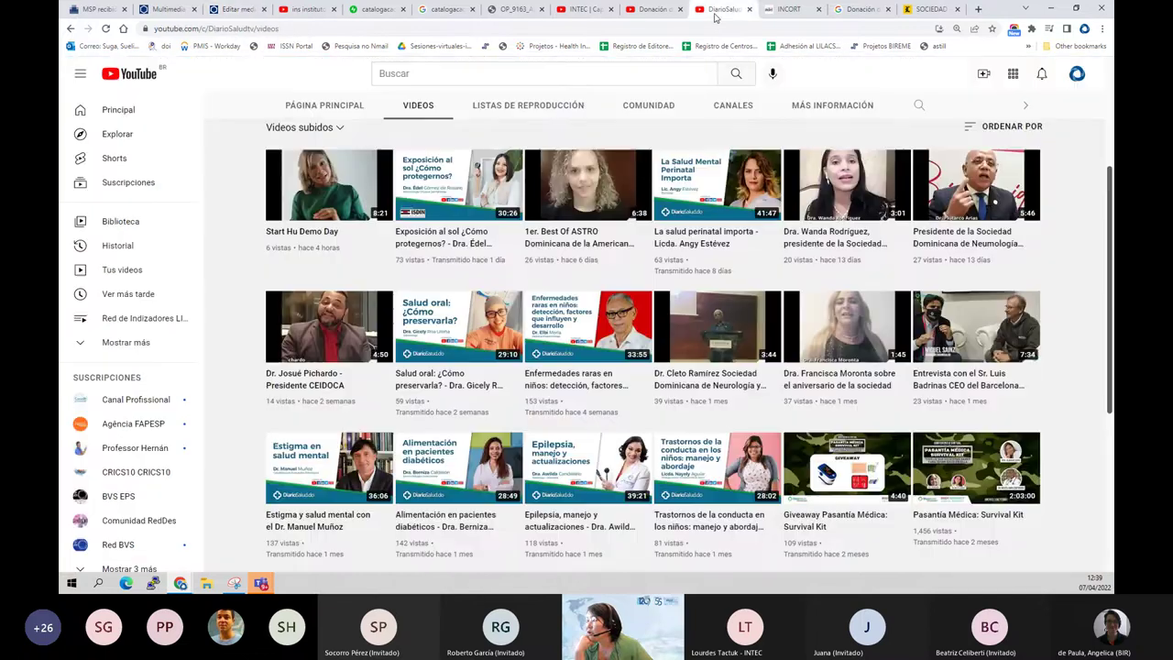
click(653, 9)
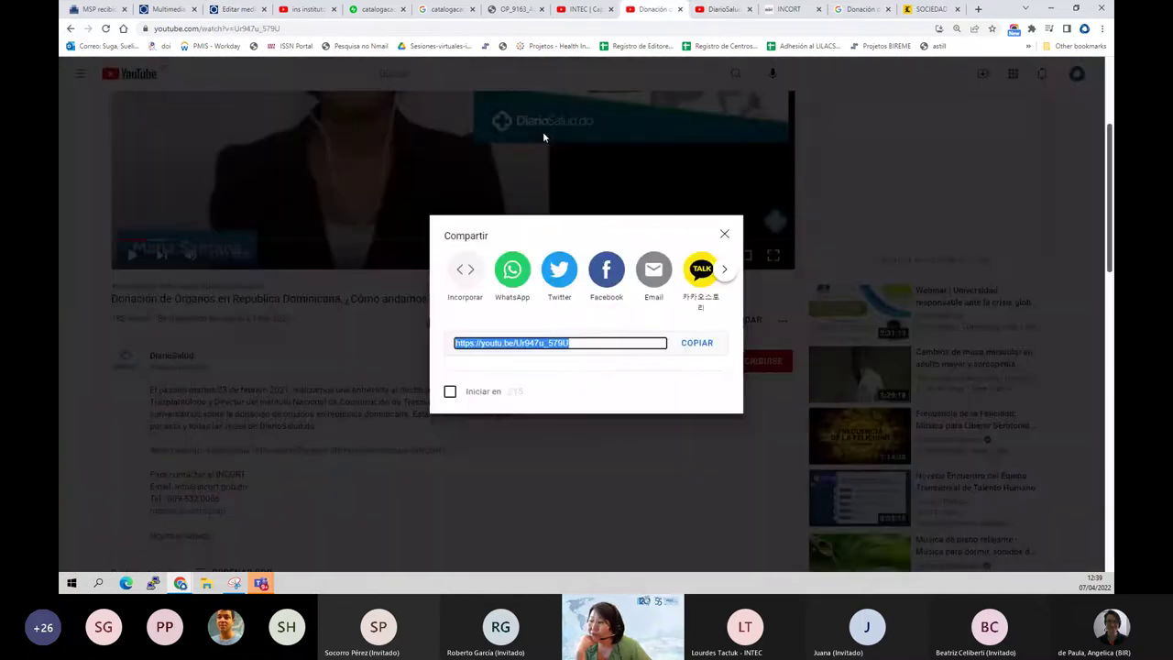
click(725, 237)
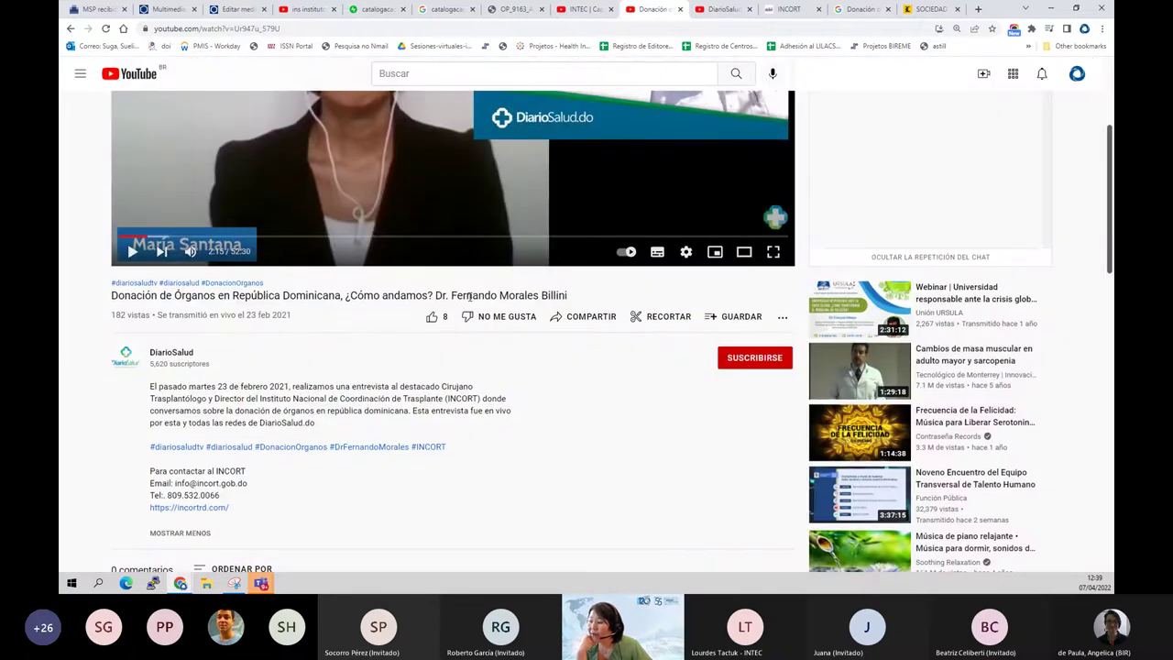
scroll(469, 296, down, 1)
drag(479, 348, 249, 347)
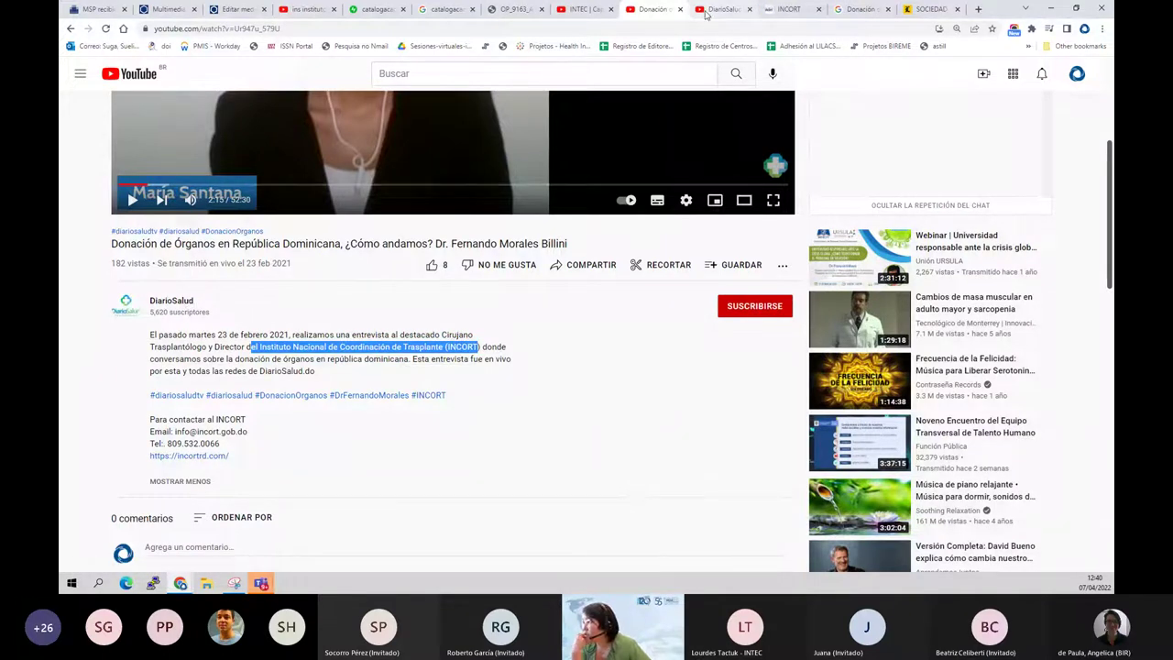
click(792, 10)
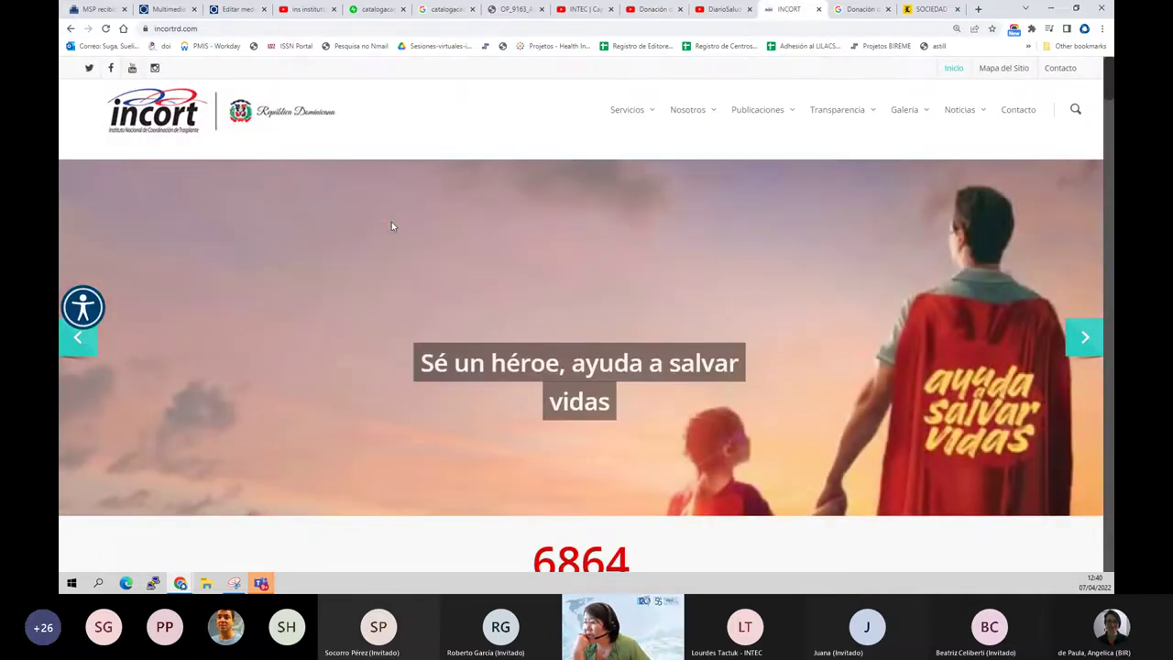
scroll(392, 222, down, 5)
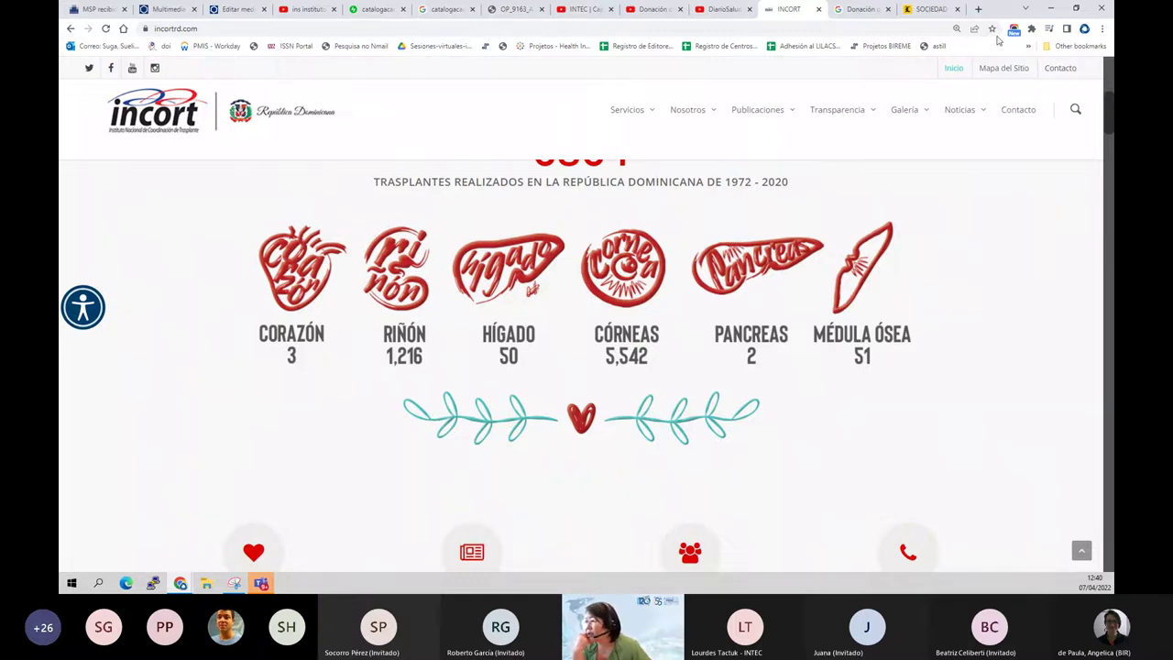
Fill Extensión del ítem in the multimedia record with the earlier entry "1 video do youtube (5:46): son., color.", correcting "do" to "de"
click(225, 11)
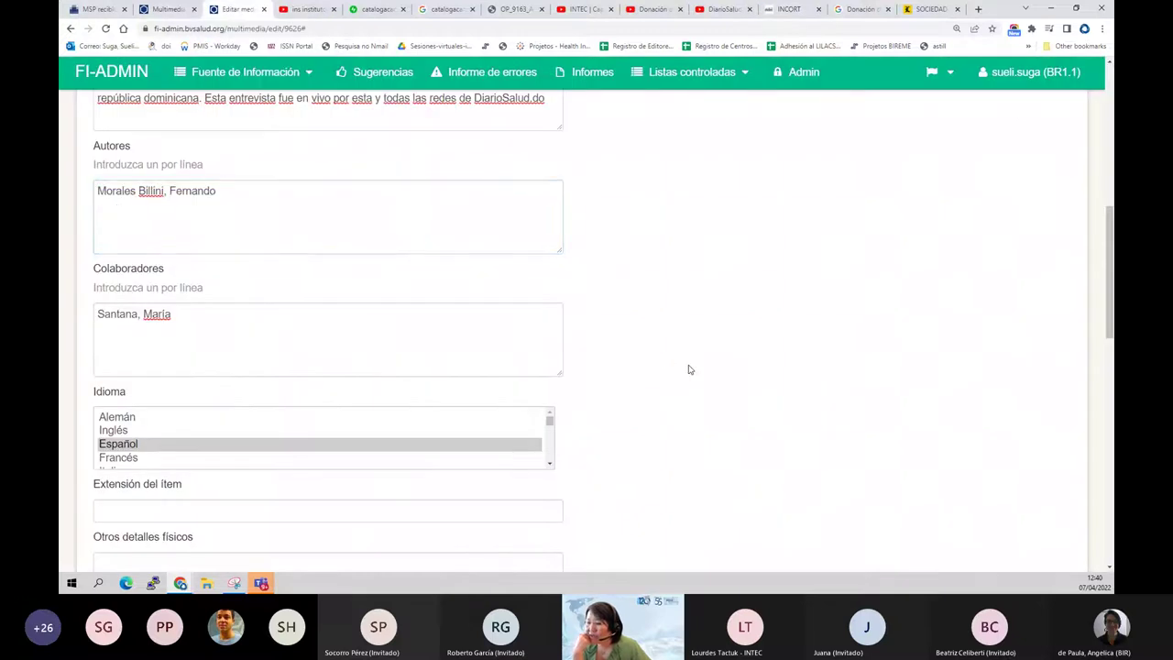
scroll(690, 369, down, 1)
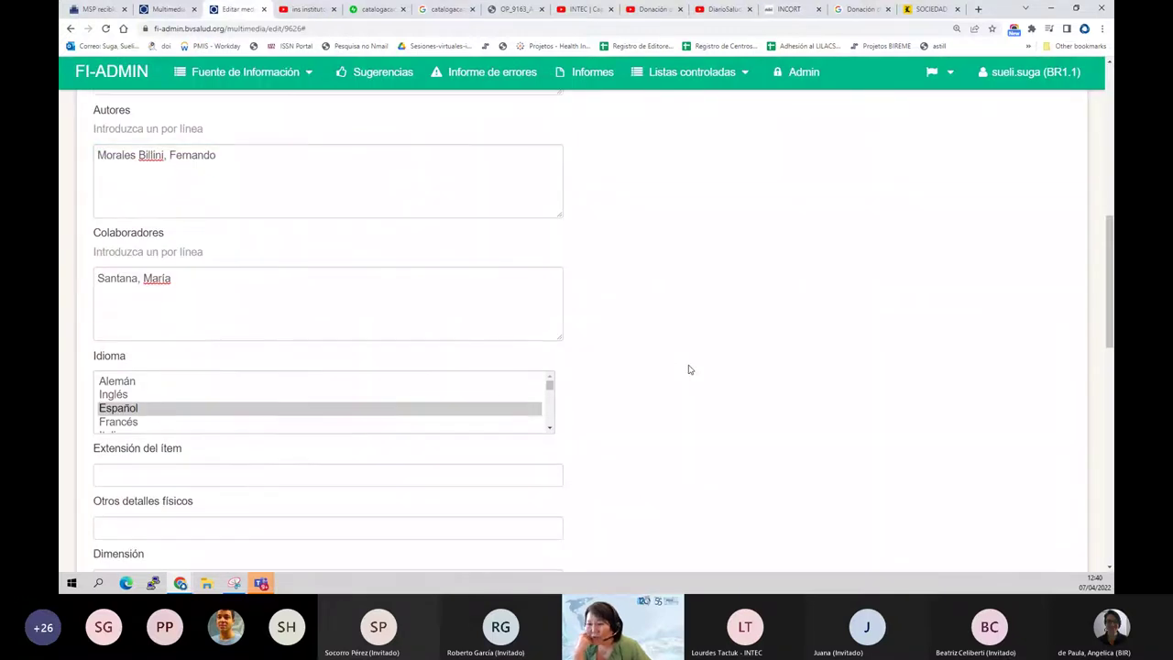
scroll(690, 369, down, 1)
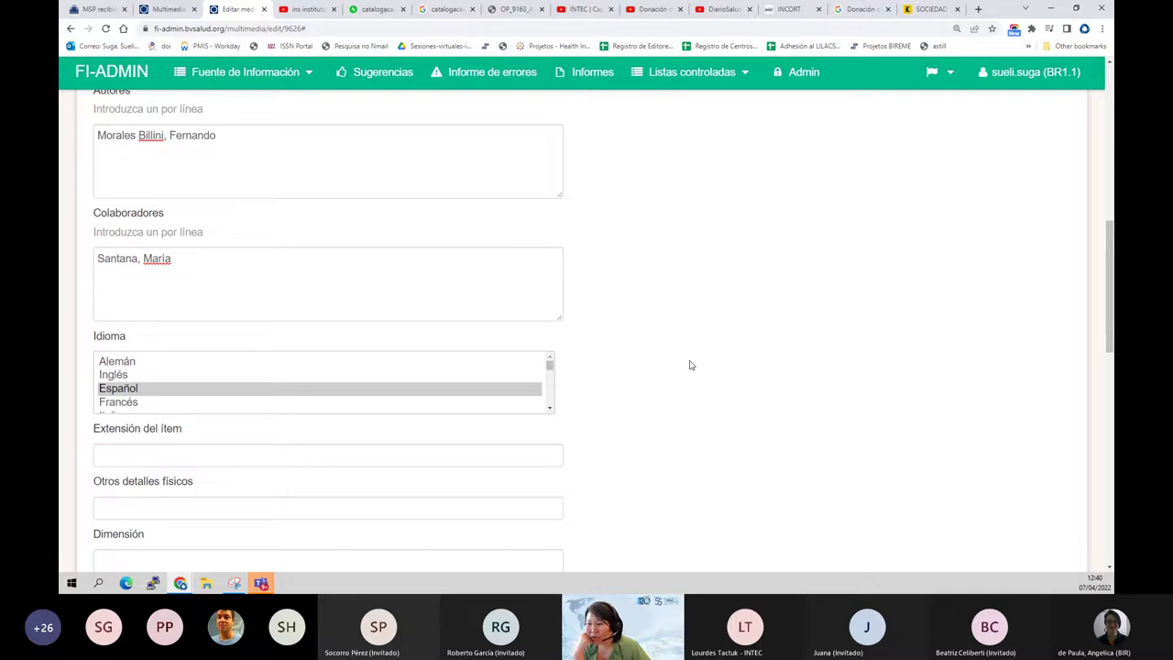
scroll(690, 365, down, 3)
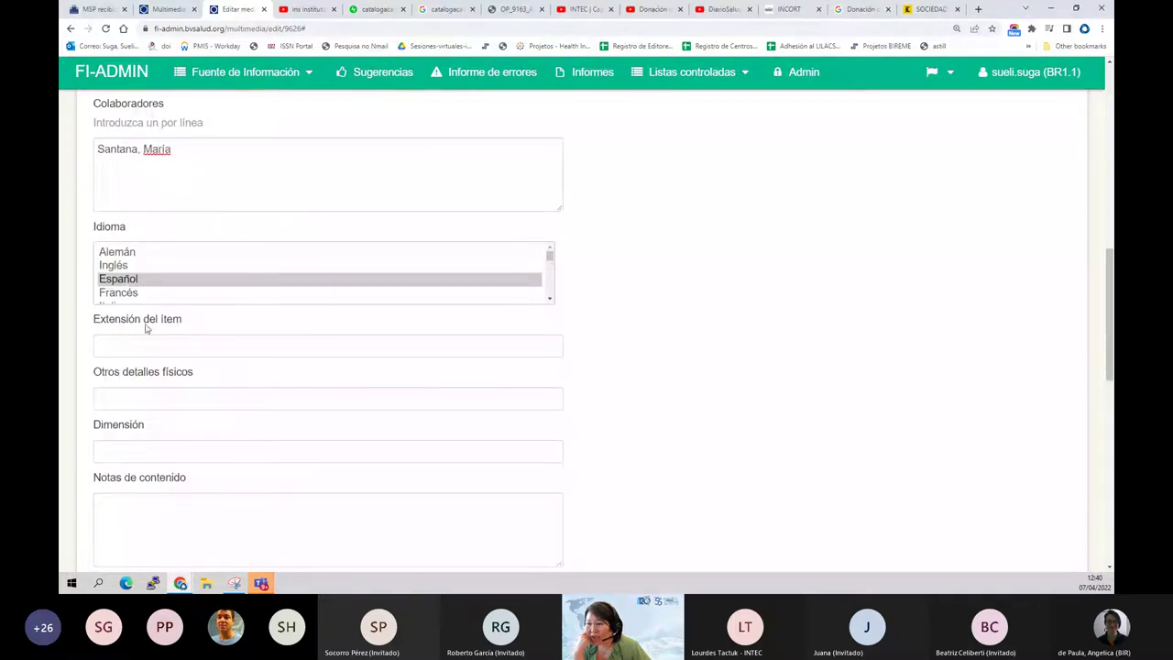
click(180, 343)
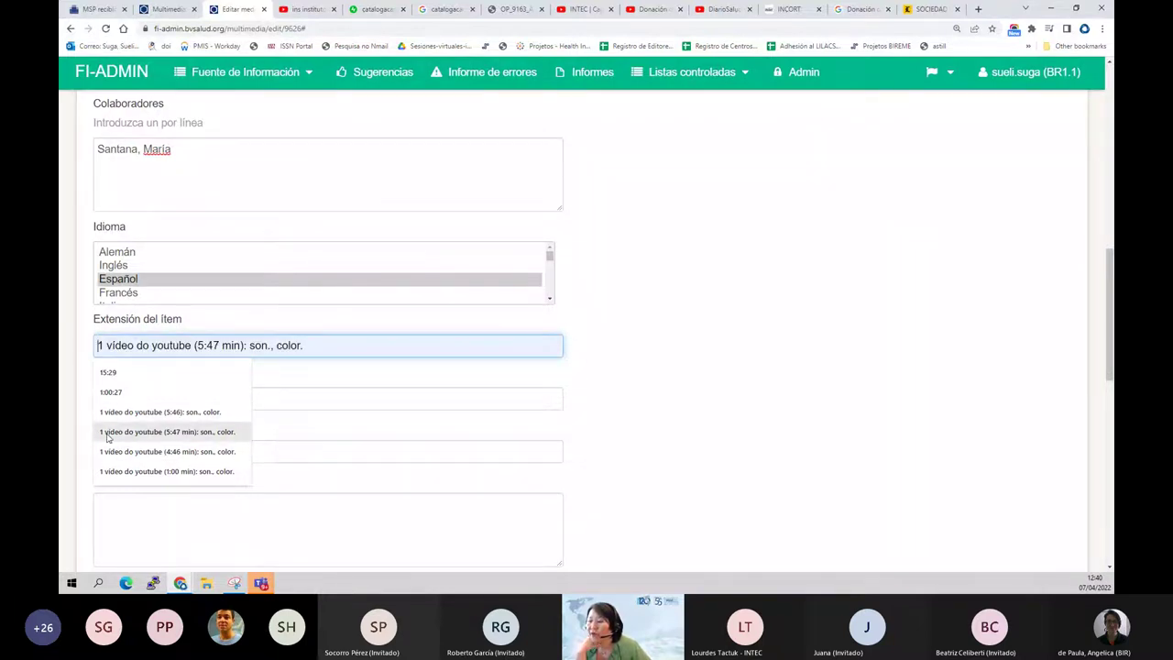
click(119, 411)
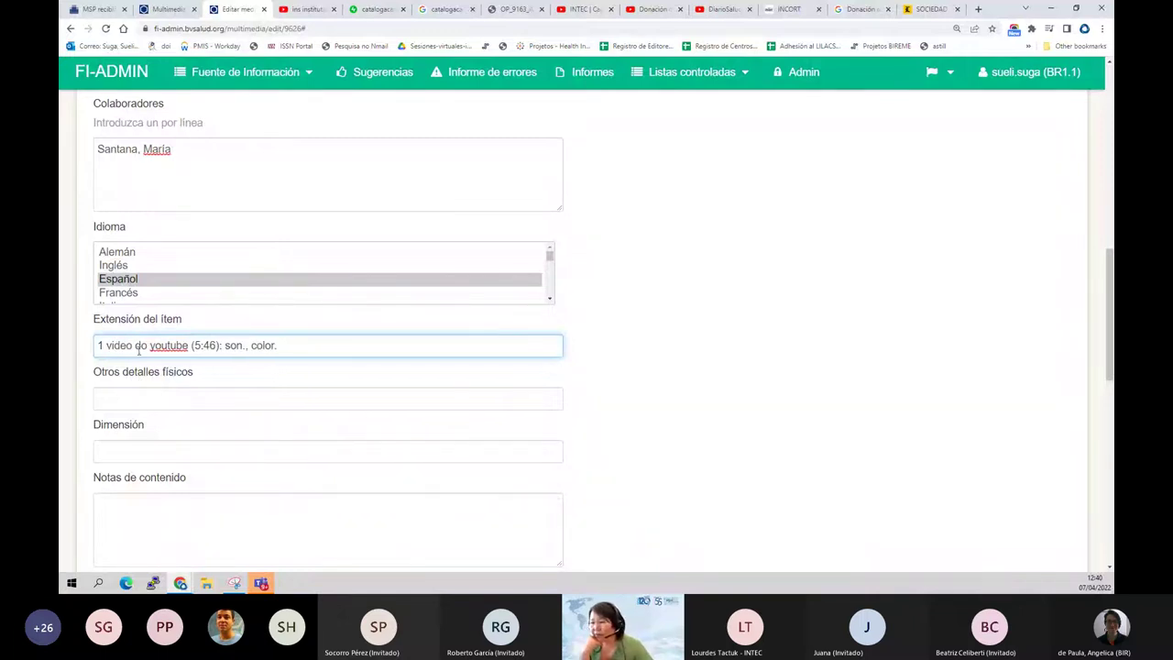
click(147, 345)
key(BackSpace)
text(e)
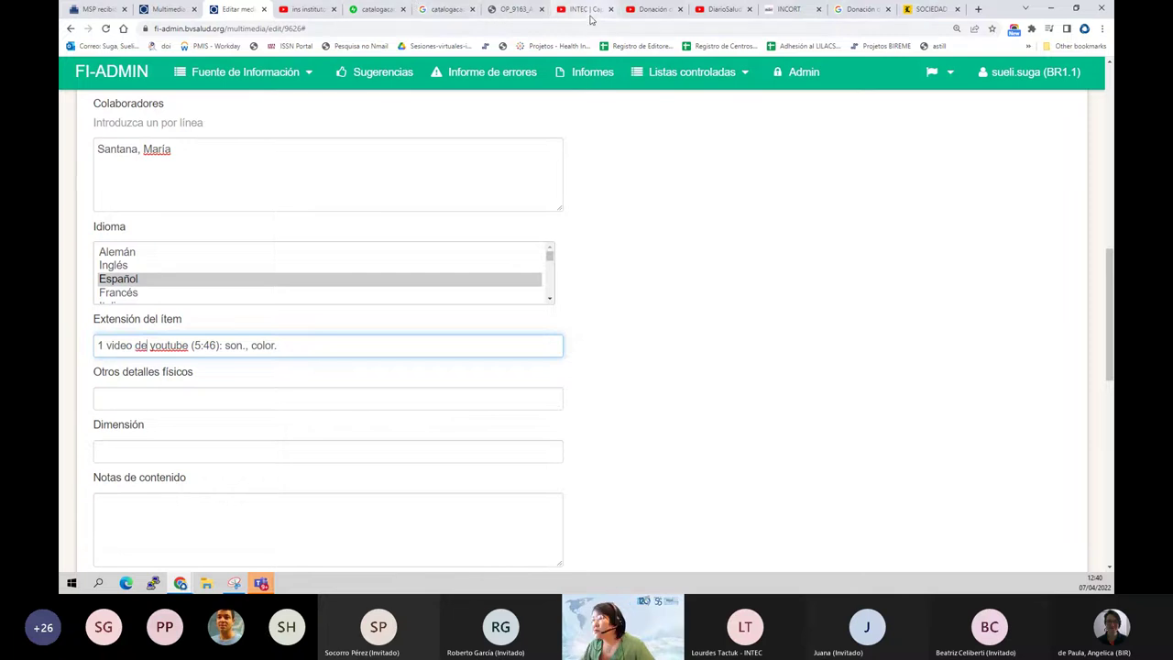
Check the YouTube video's length and change the duration in Extensión del ítem to 52:30
click(635, 16)
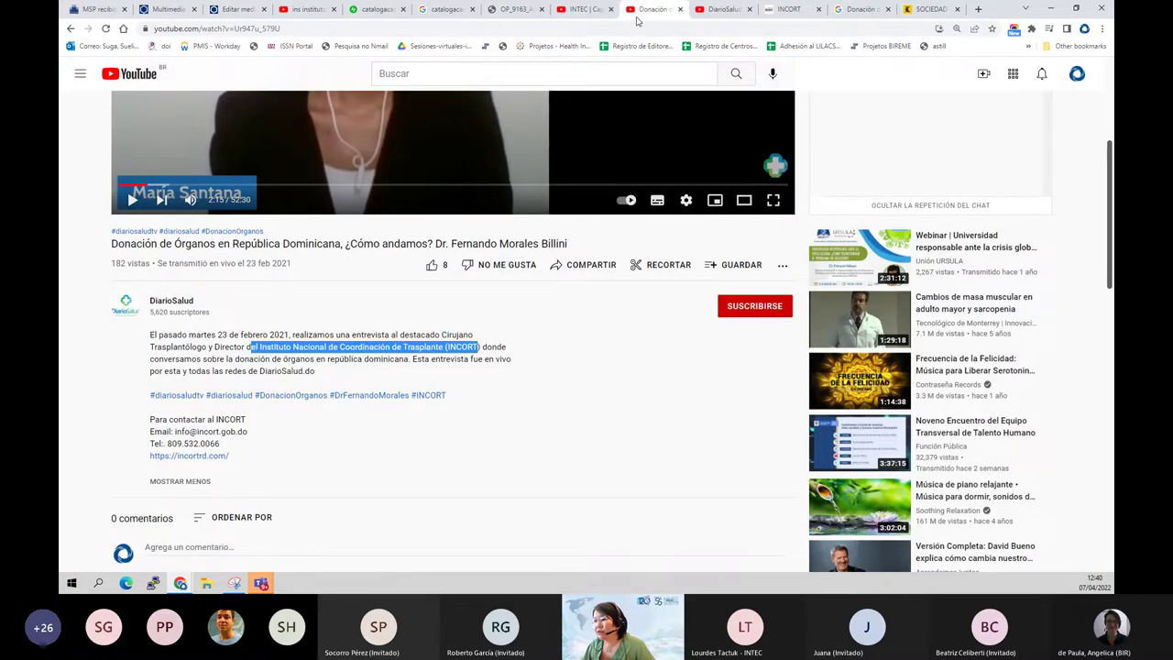
click(236, 9)
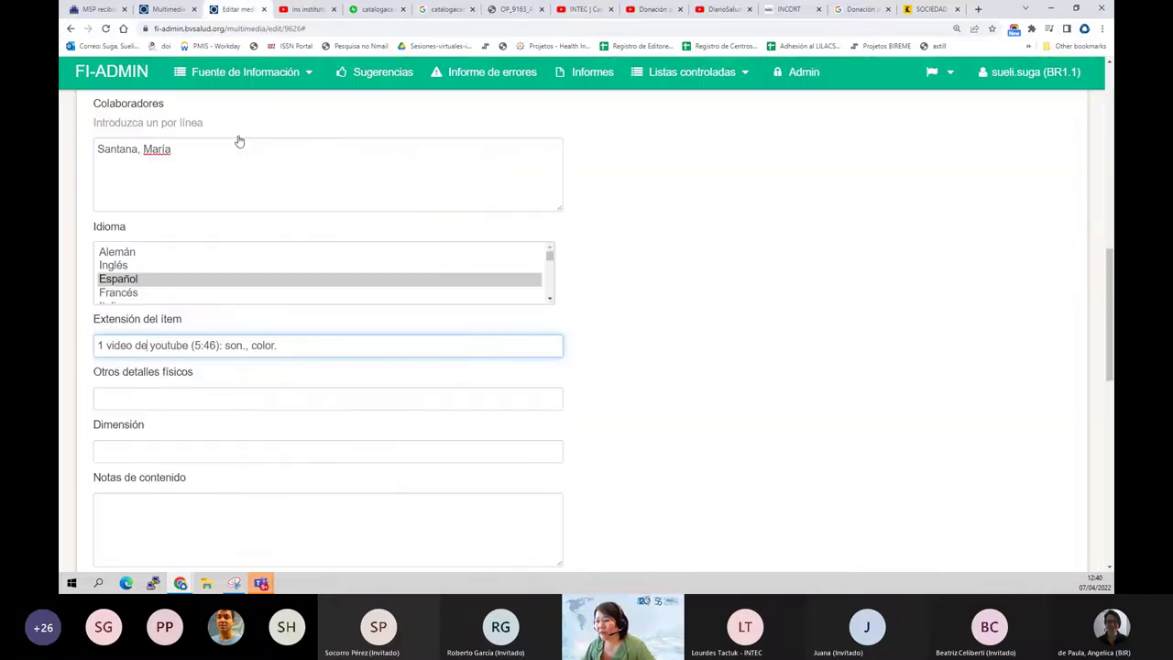
click(208, 346)
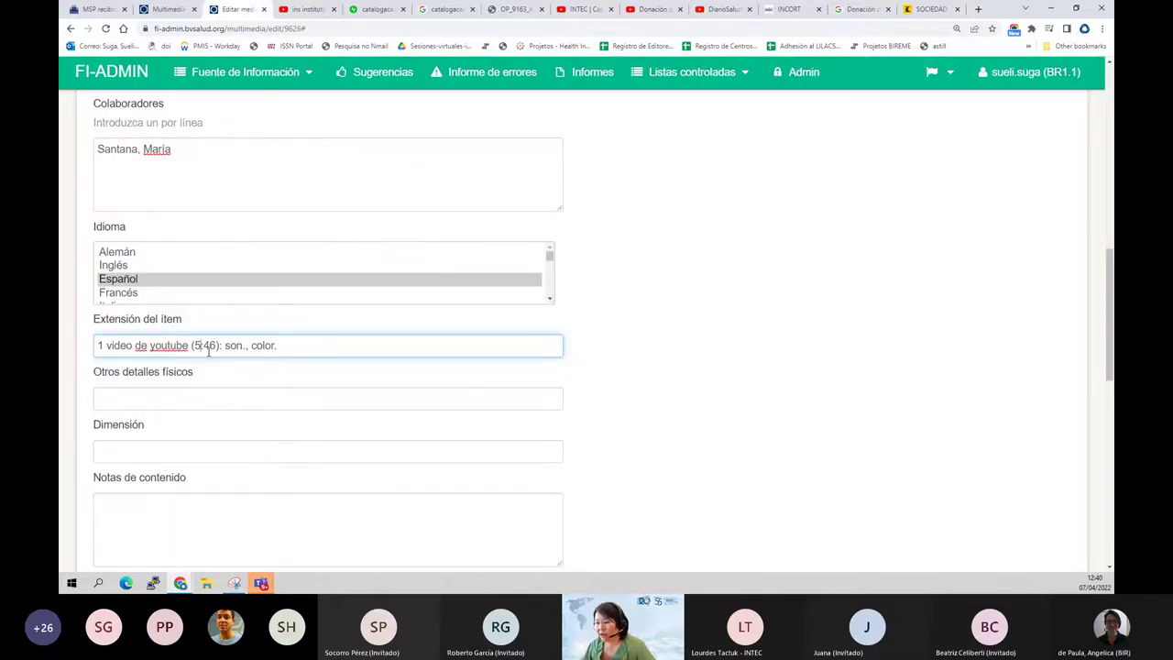
text(2:30)
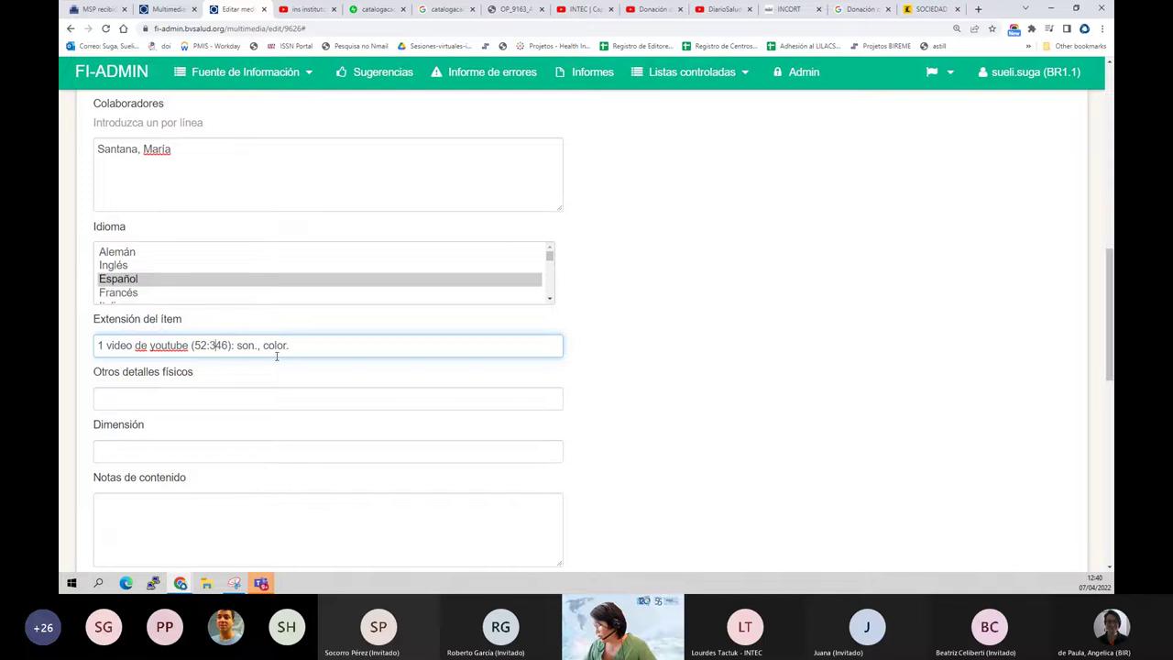
key(Delete)
key(Delete)
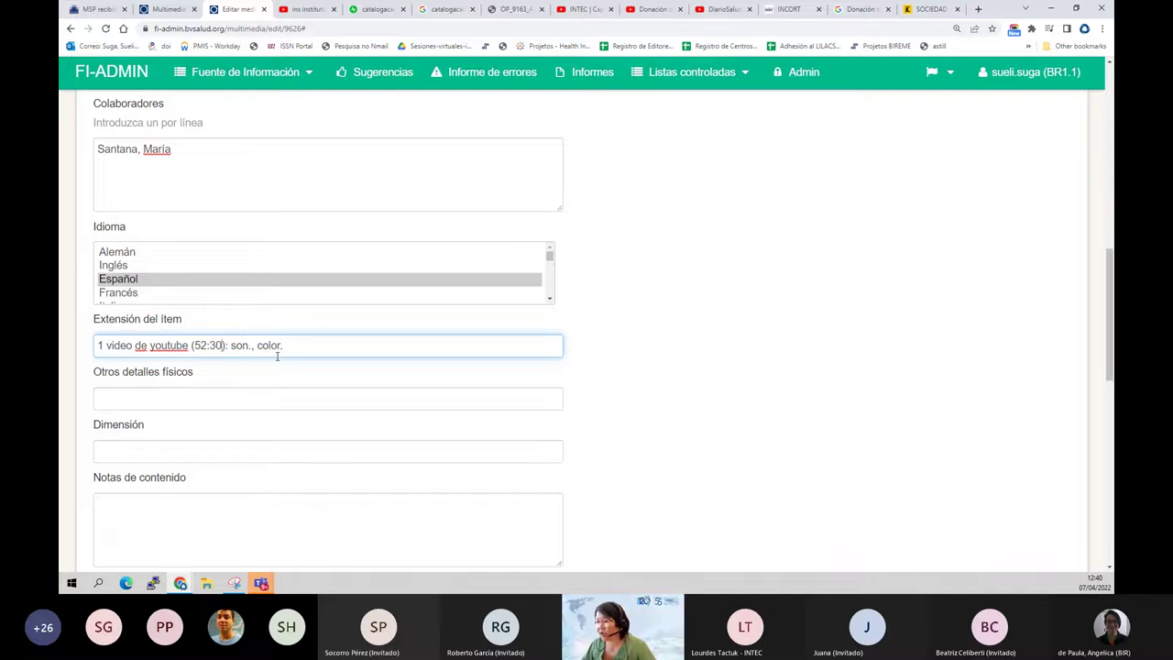
click(701, 392)
Return to the organ donation video on YouTube and skip ahead through its opening to 3:59
scroll(703, 392, down, 1)
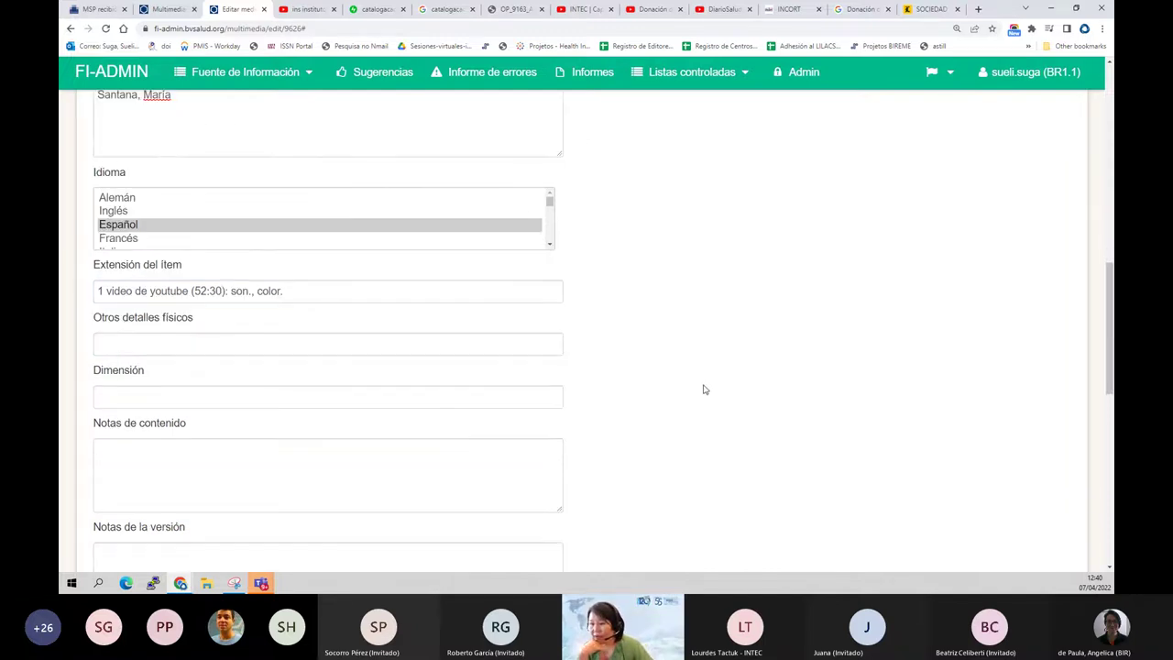
scroll(706, 384, down, 1)
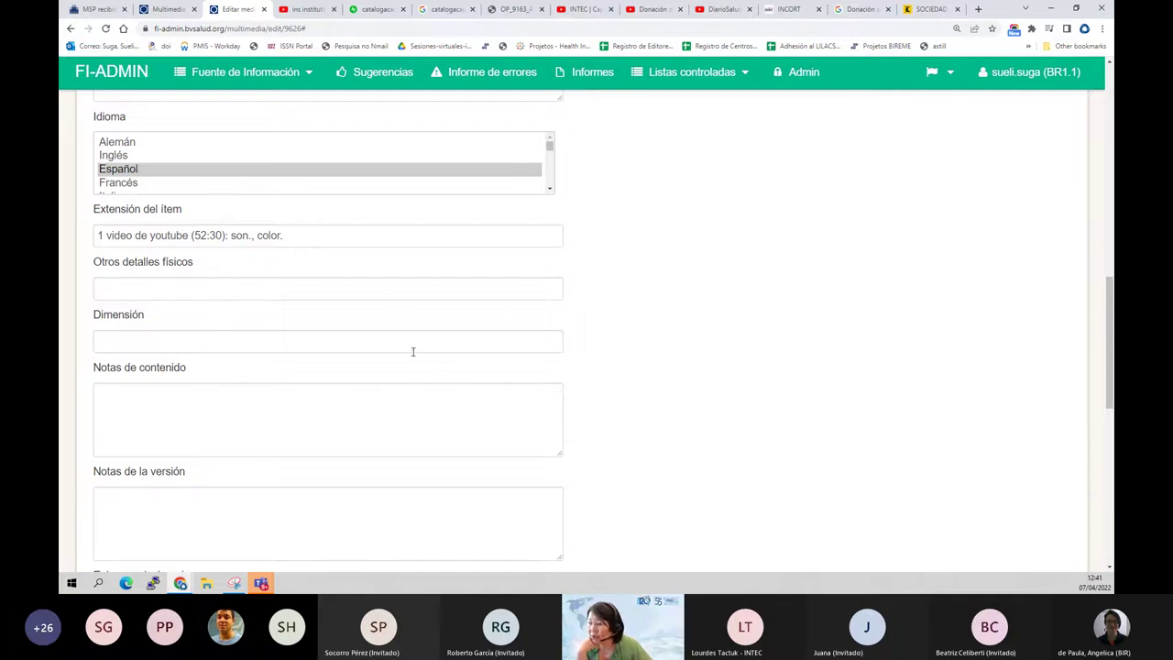
scroll(413, 351, down, 1)
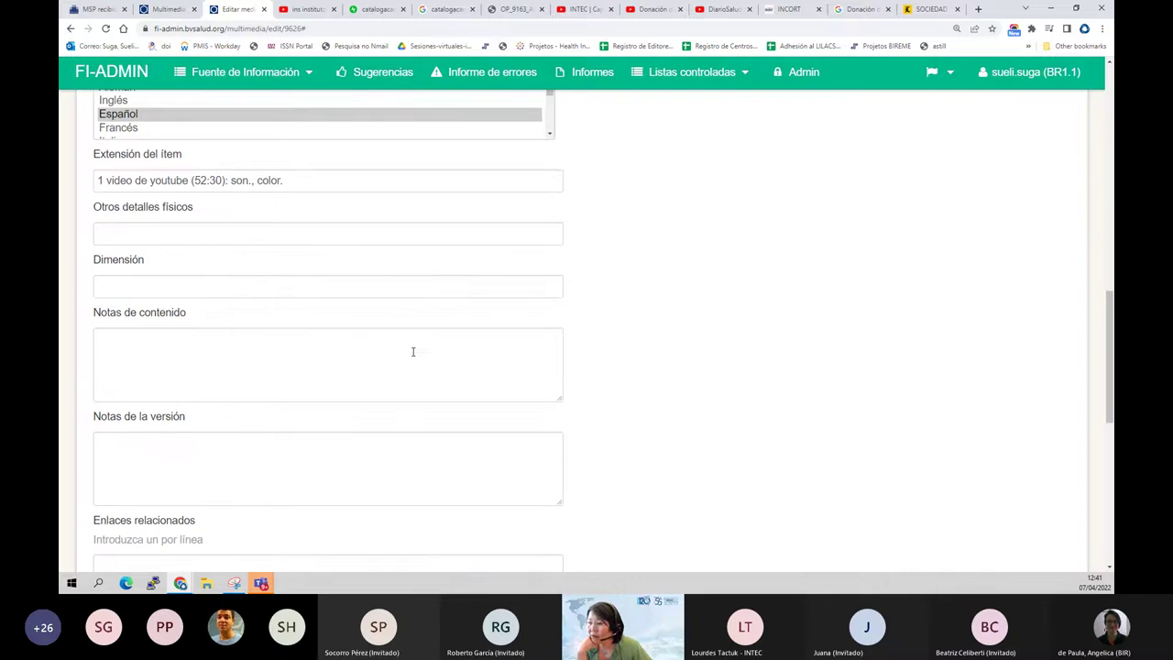
click(647, 17)
scroll(436, 370, up, 3)
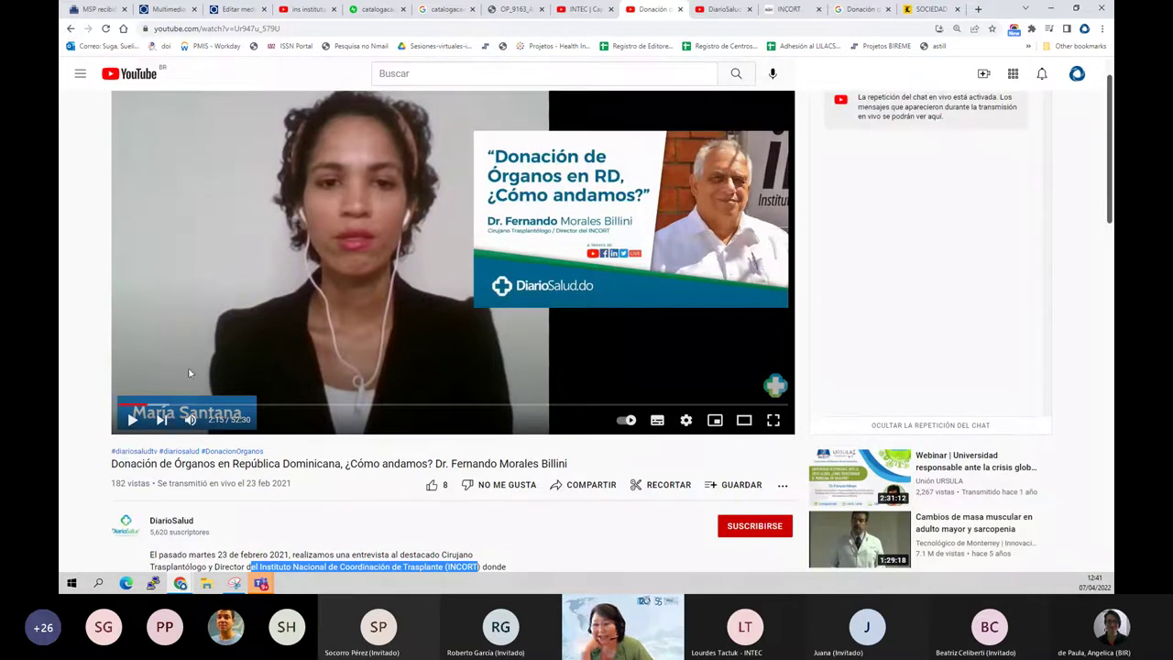
click(160, 409)
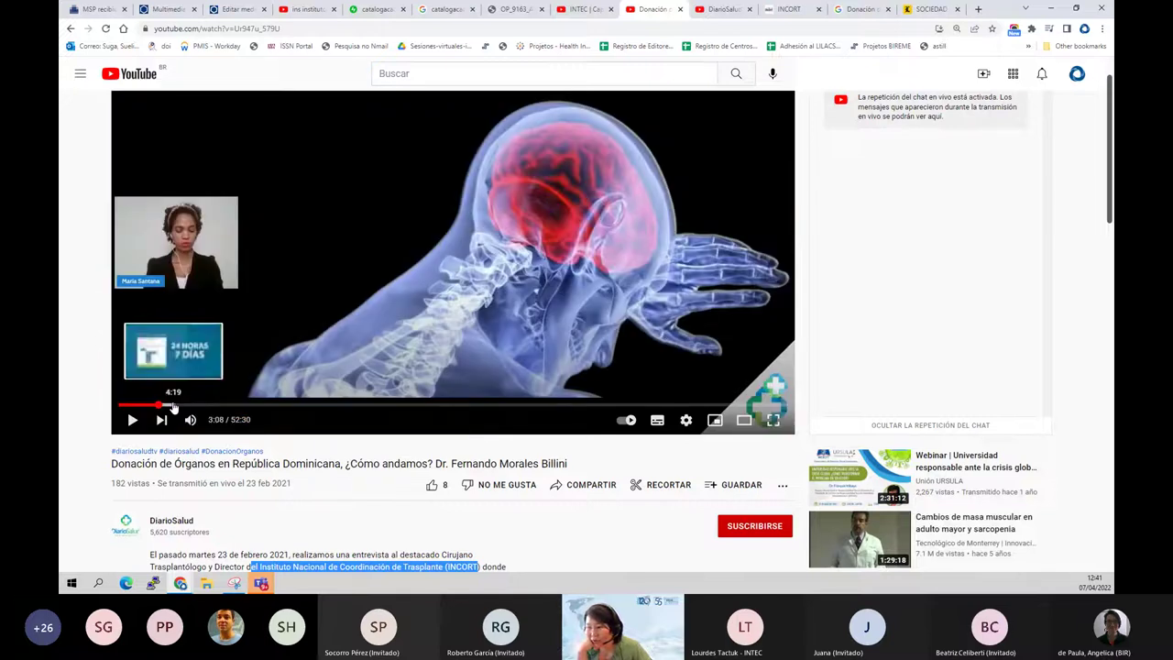
click(169, 406)
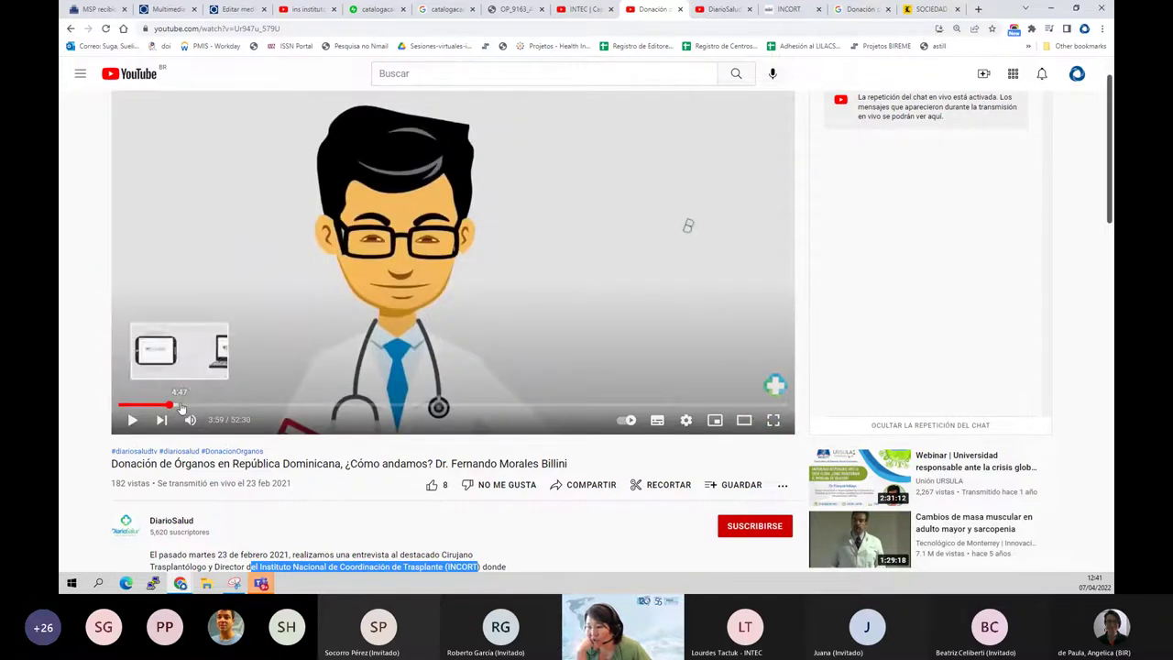
Set the video's playback speed to 1.75
click(686, 421)
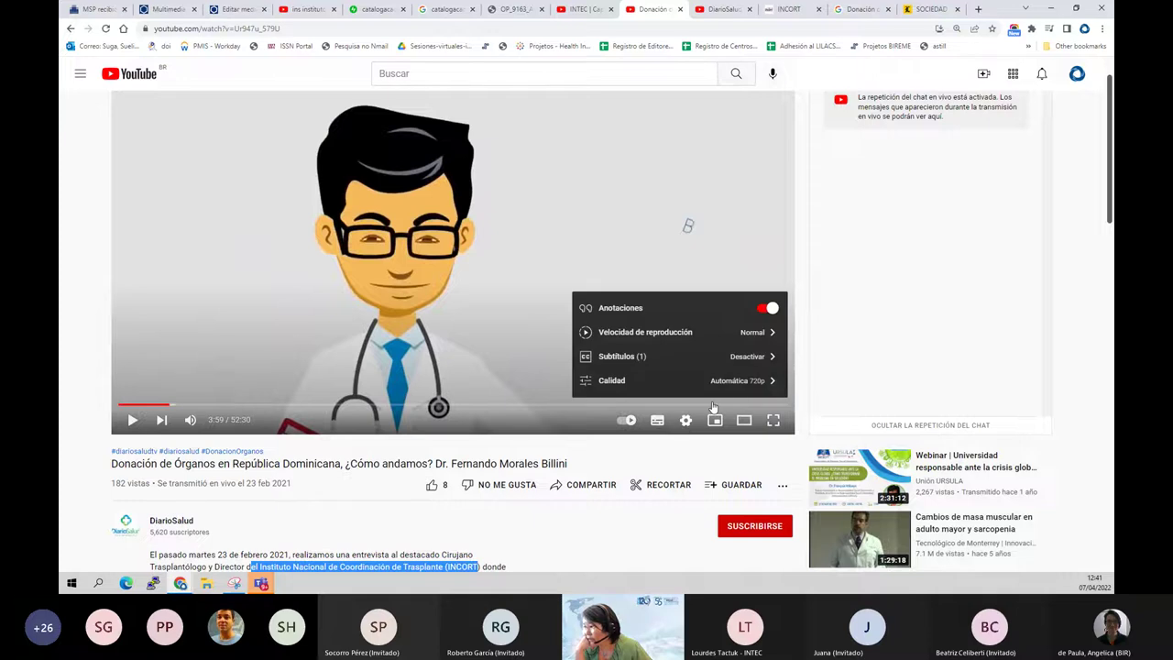
click(759, 340)
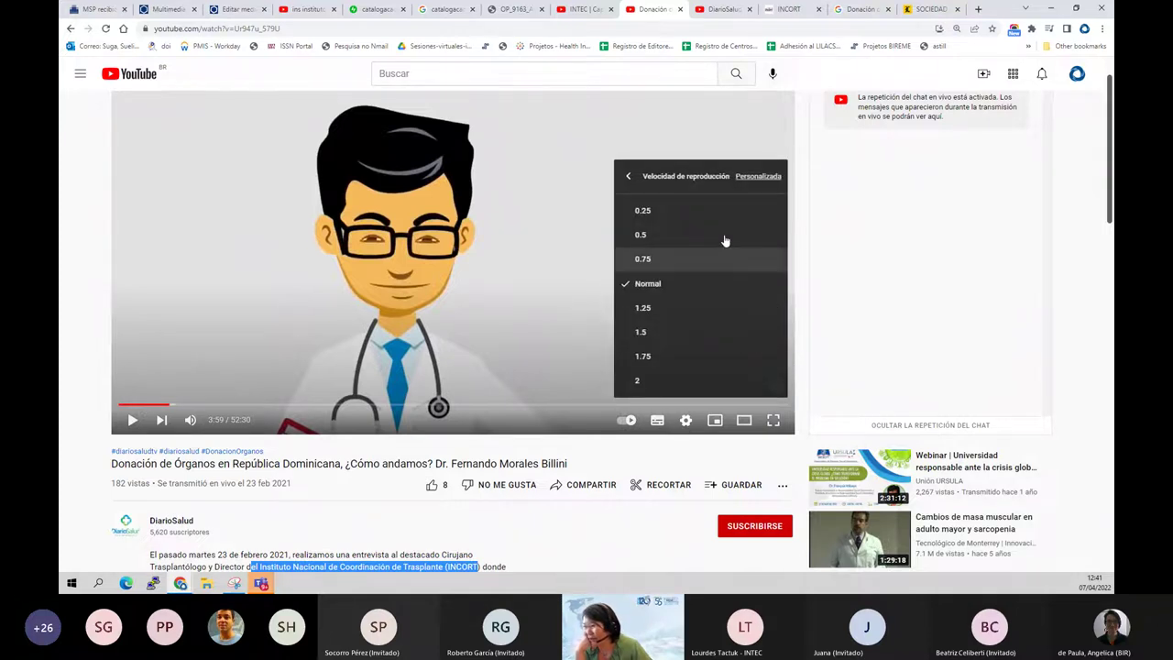
click(688, 355)
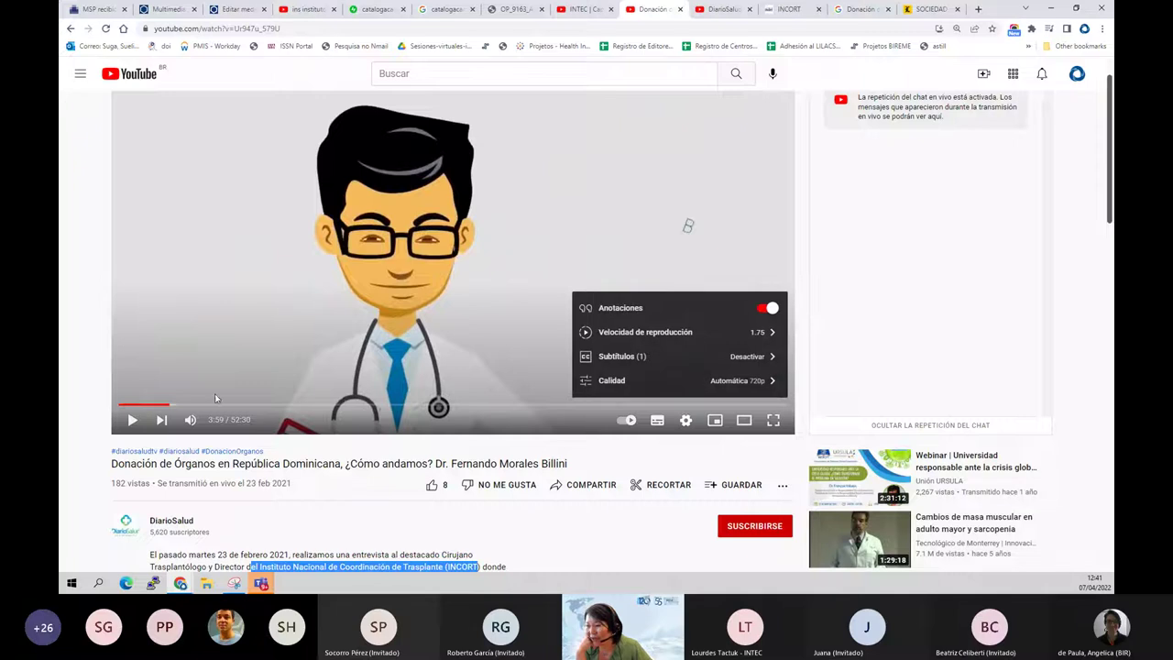
Skim the rest of the organ donation interview through to its closing minutes, examining the speakers and their on-screen captions
click(179, 404)
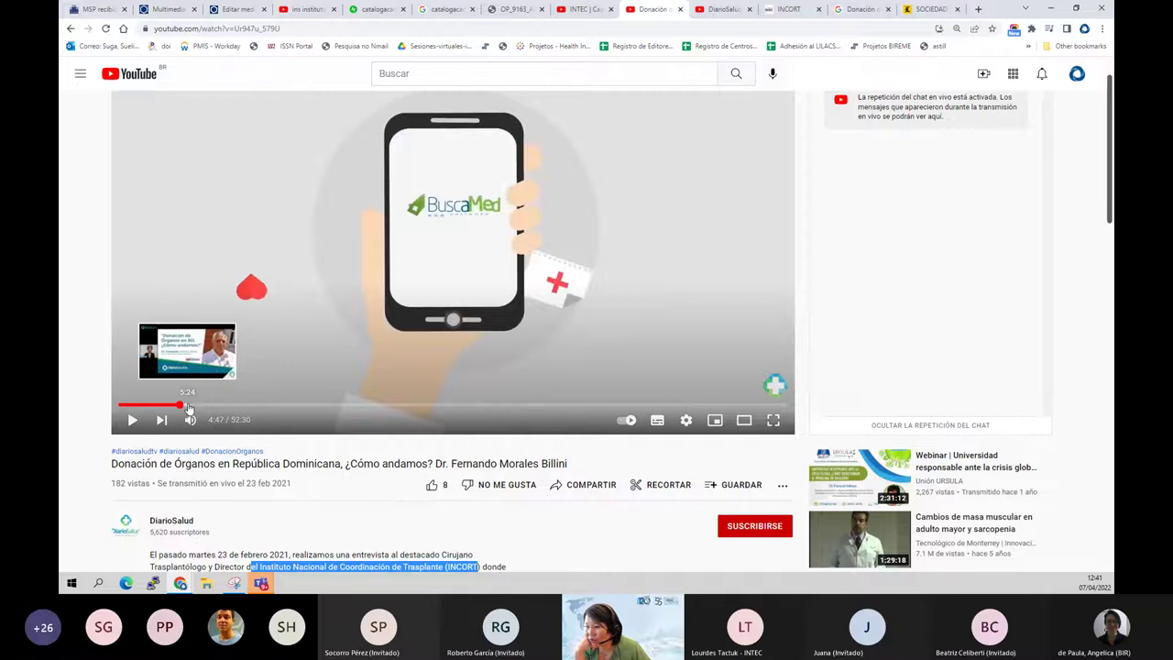
click(186, 405)
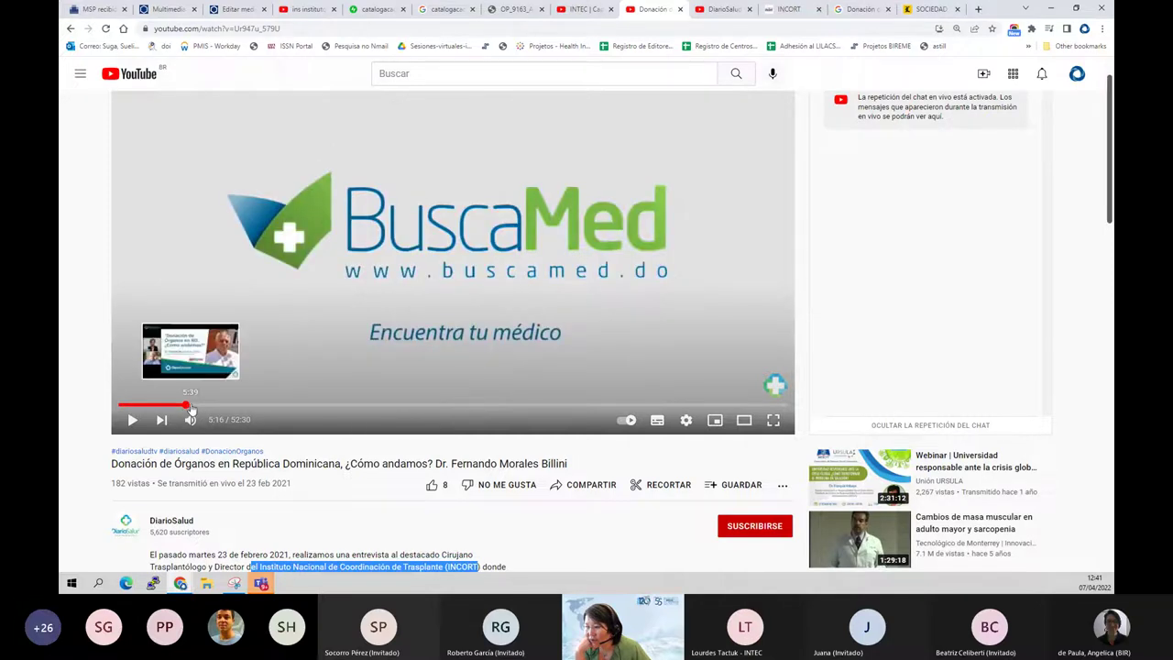
click(190, 404)
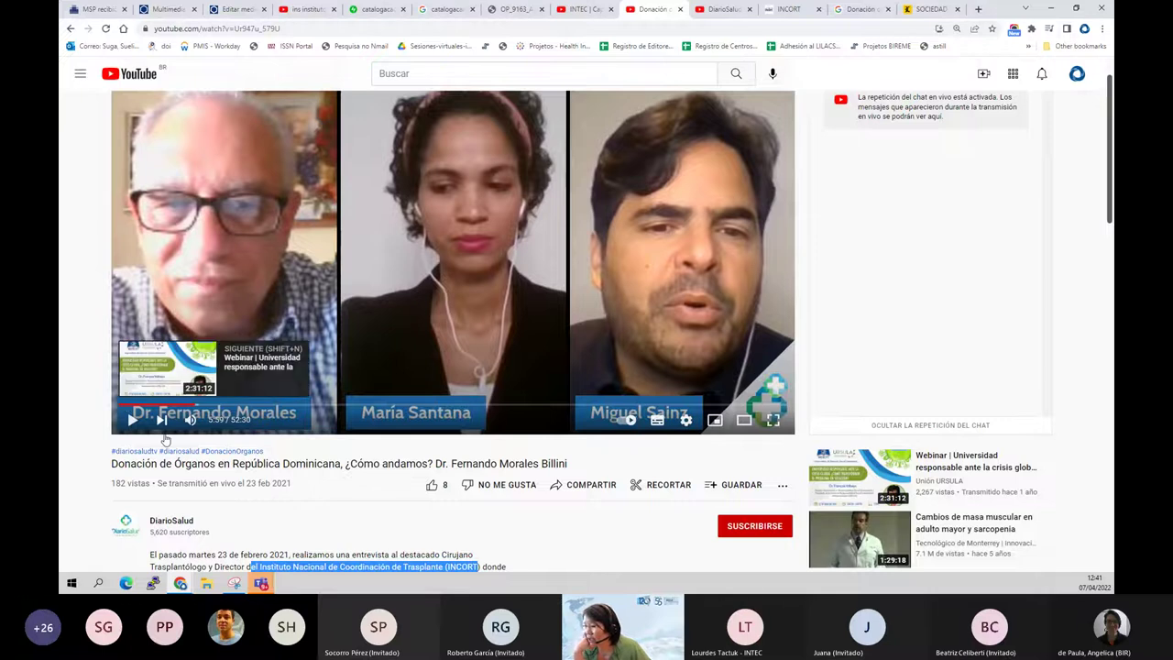
click(213, 404)
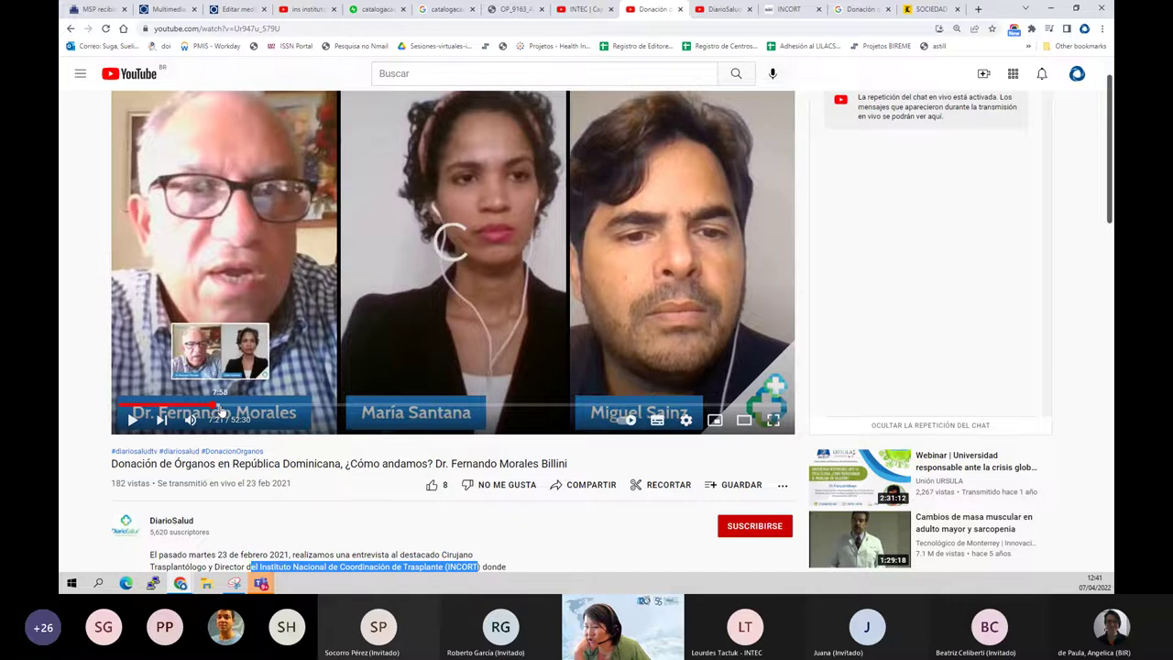
click(234, 405)
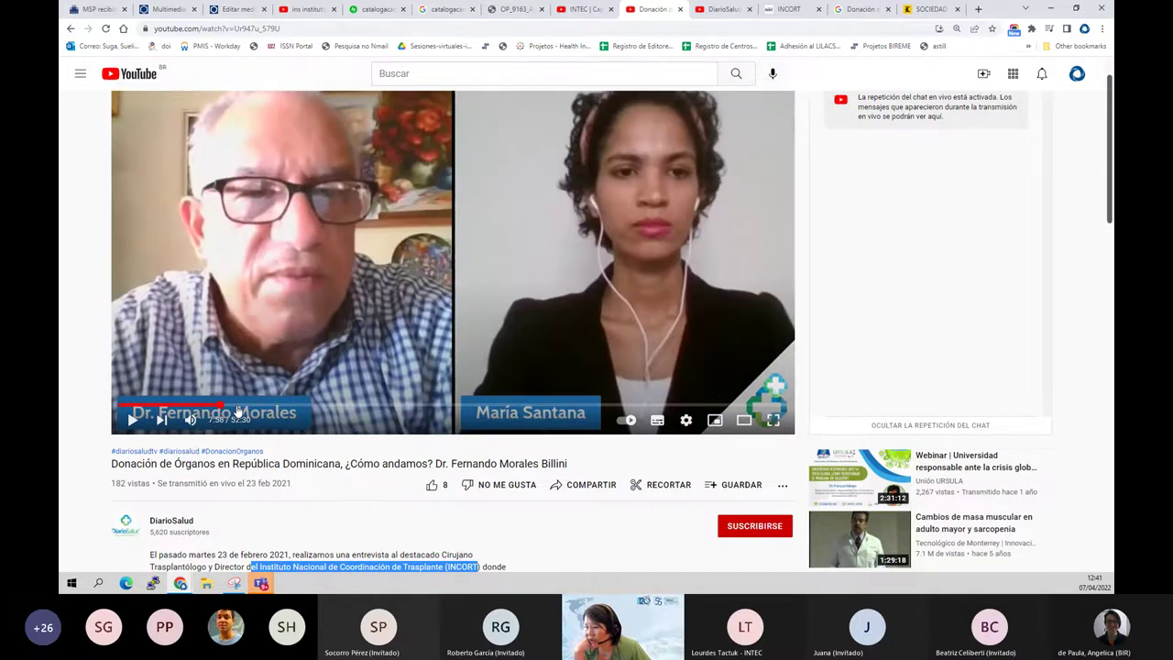
click(257, 404)
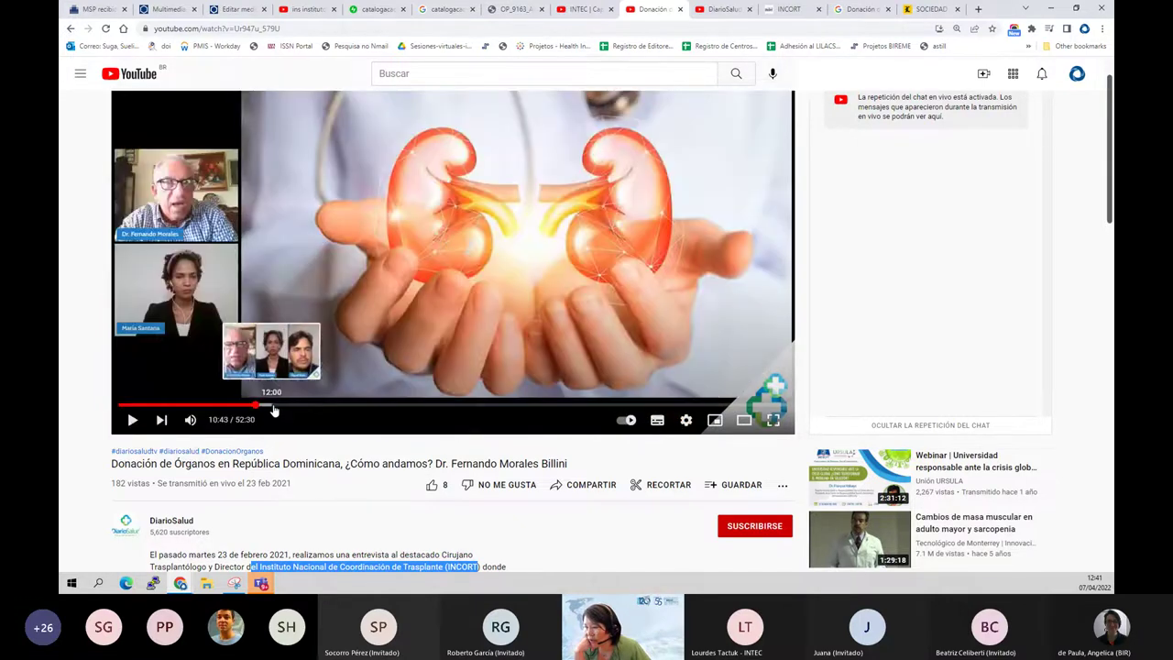
click(280, 405)
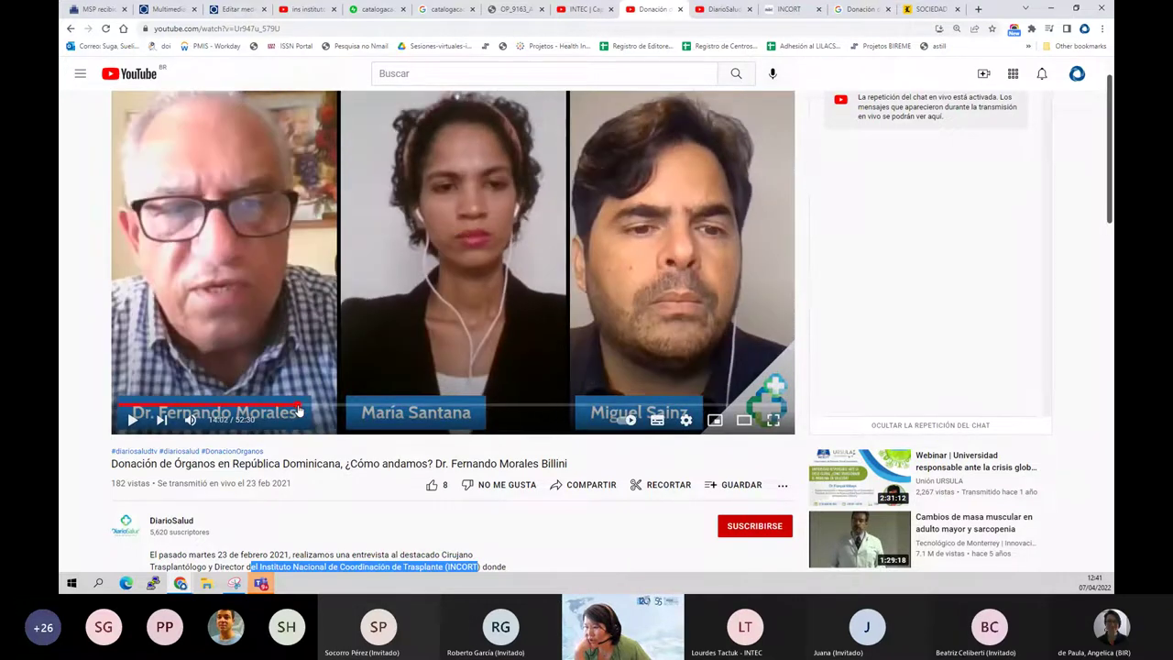
click(324, 406)
click(339, 406)
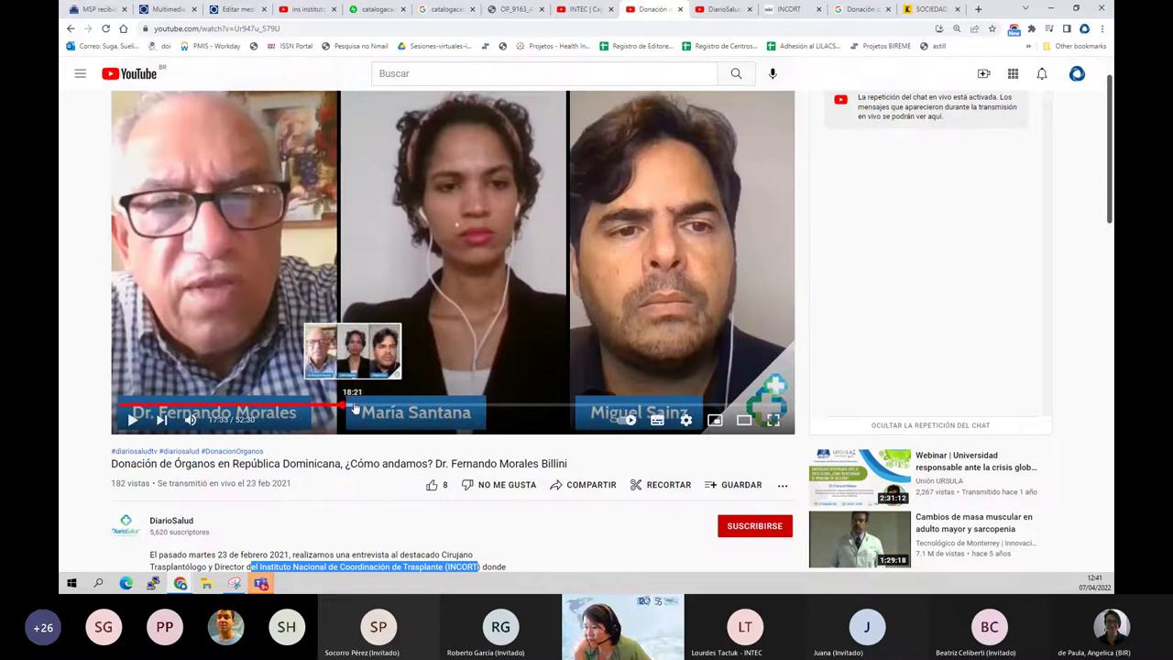
click(354, 406)
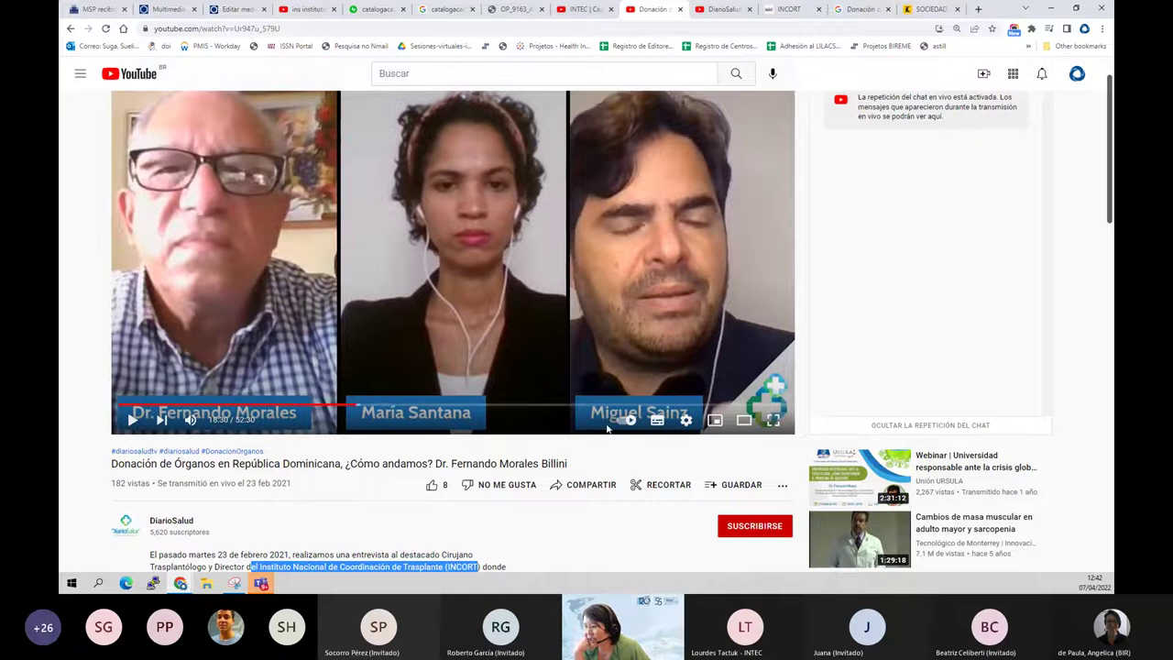
click(369, 406)
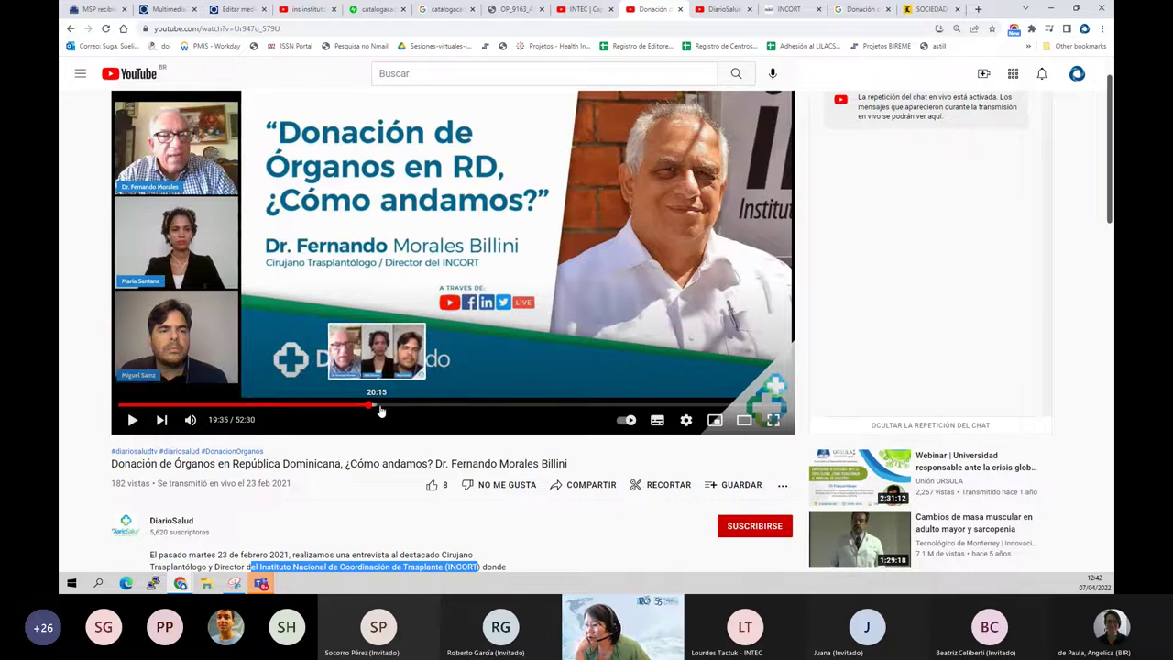
click(382, 407)
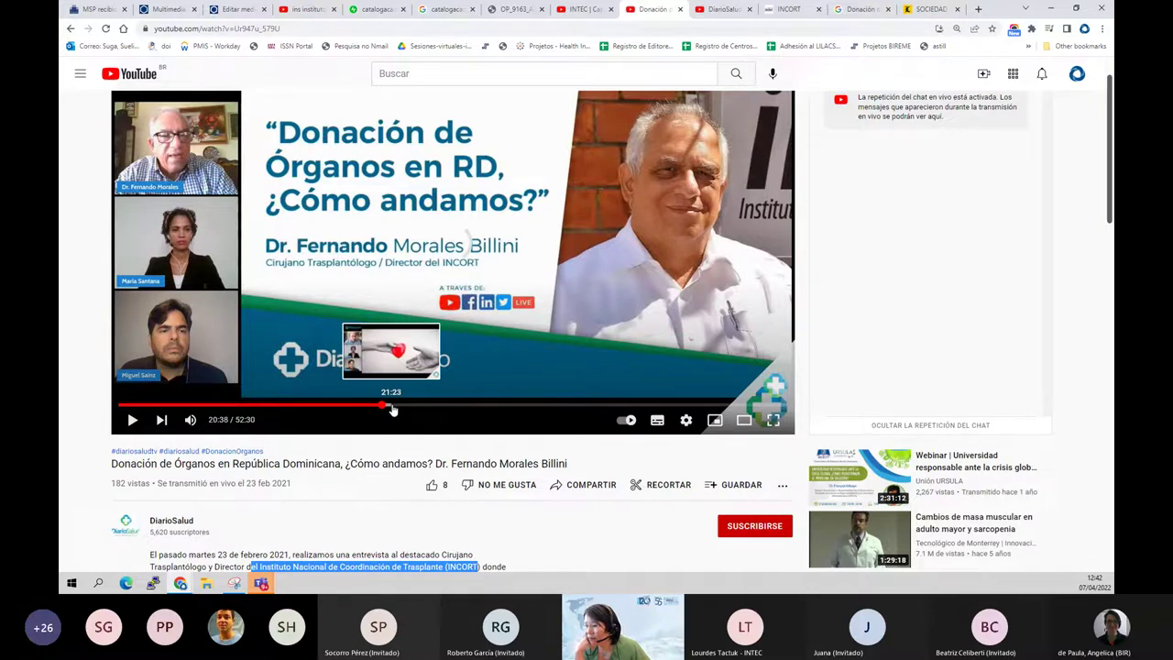
click(392, 408)
click(413, 406)
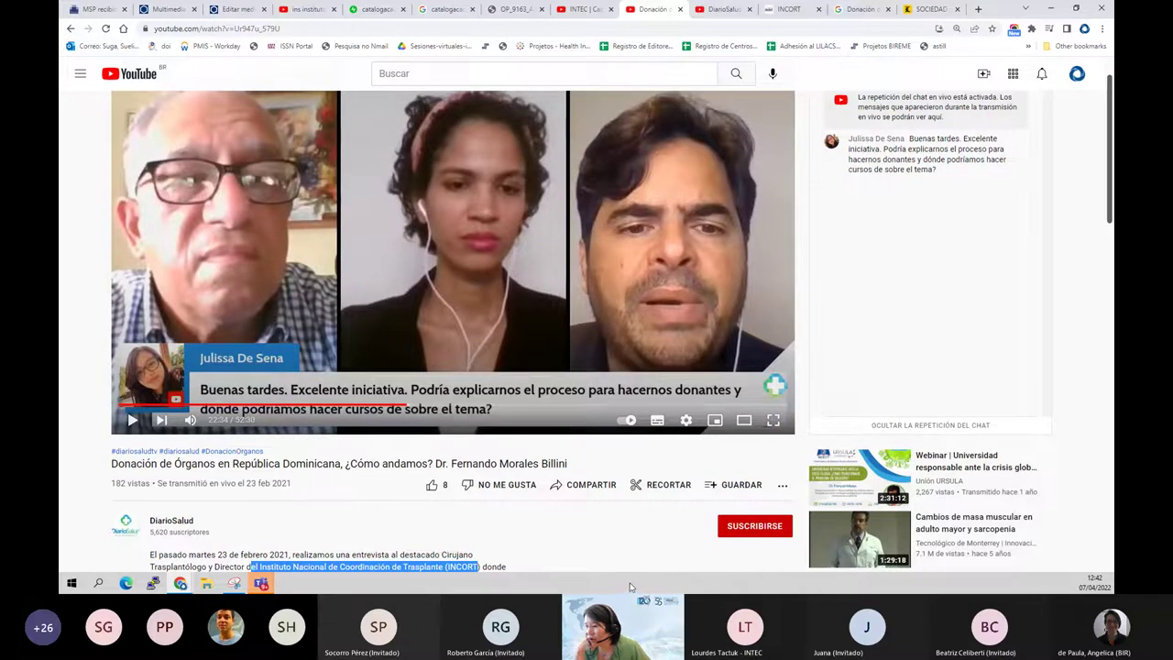
click(419, 407)
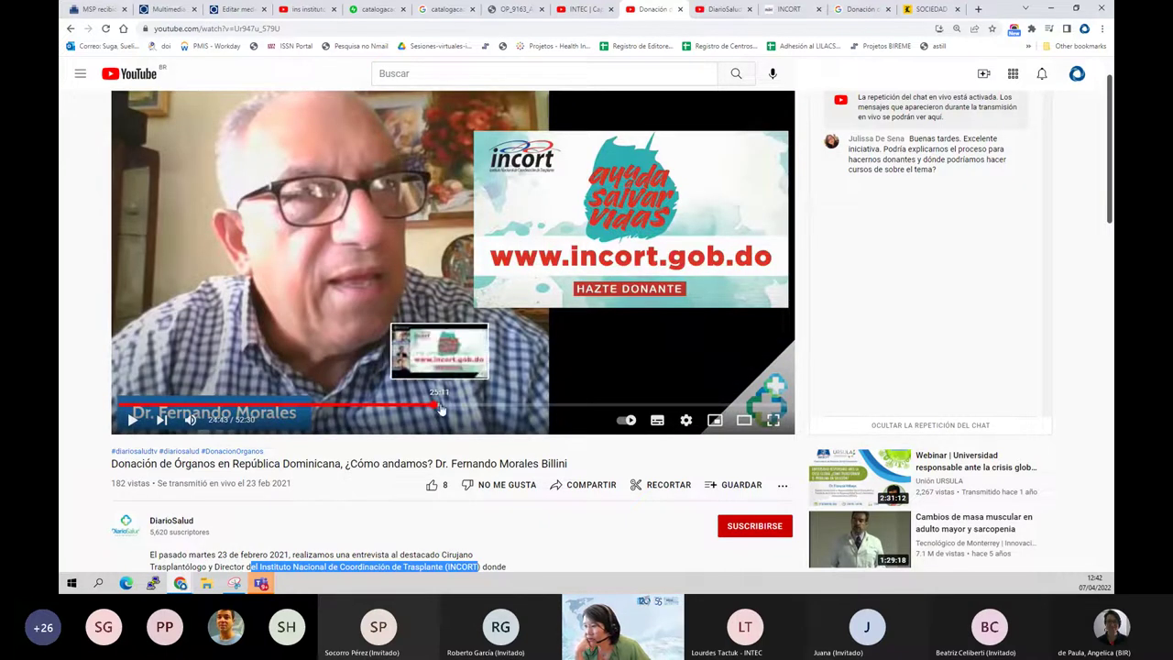
click(449, 407)
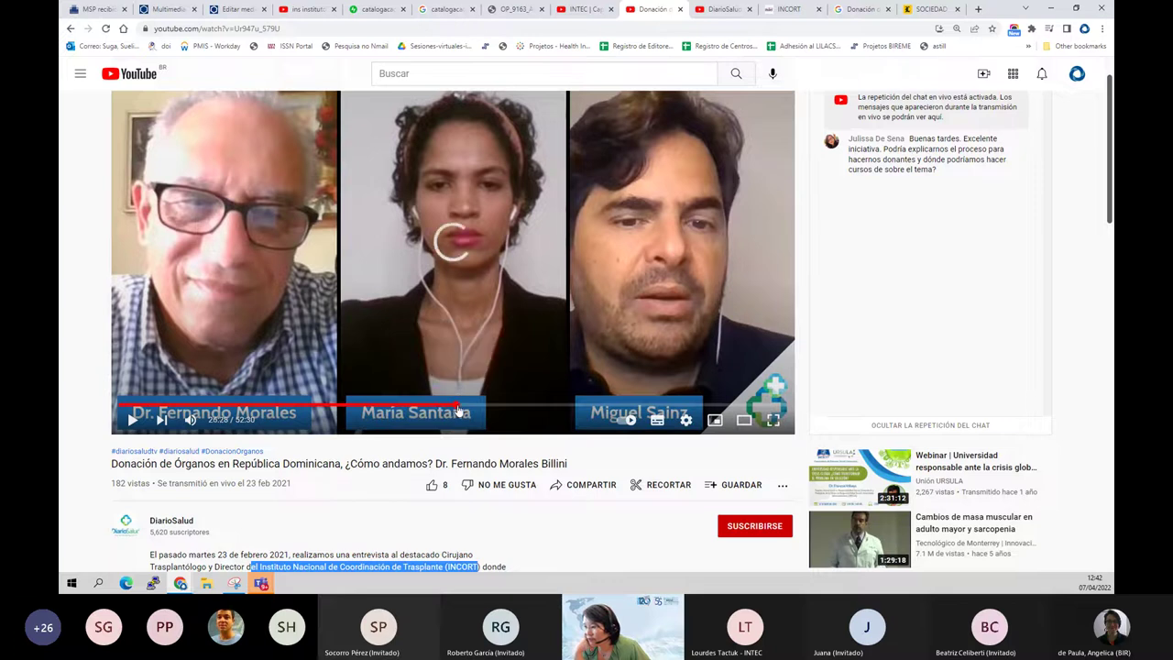
click(479, 407)
click(497, 406)
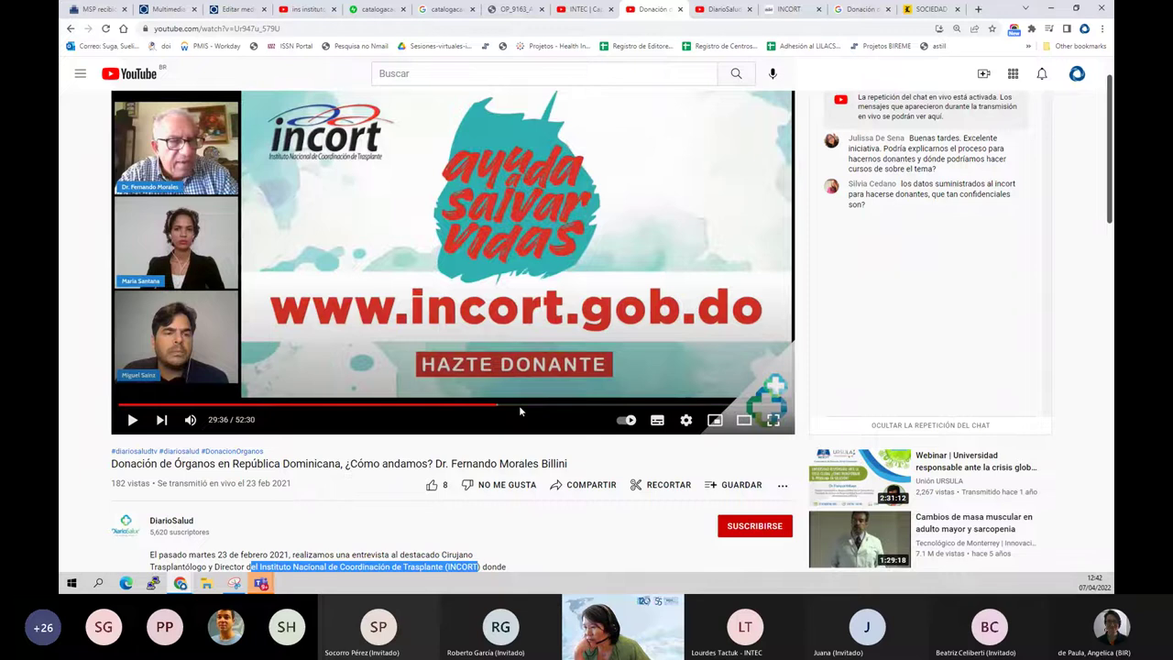
click(561, 406)
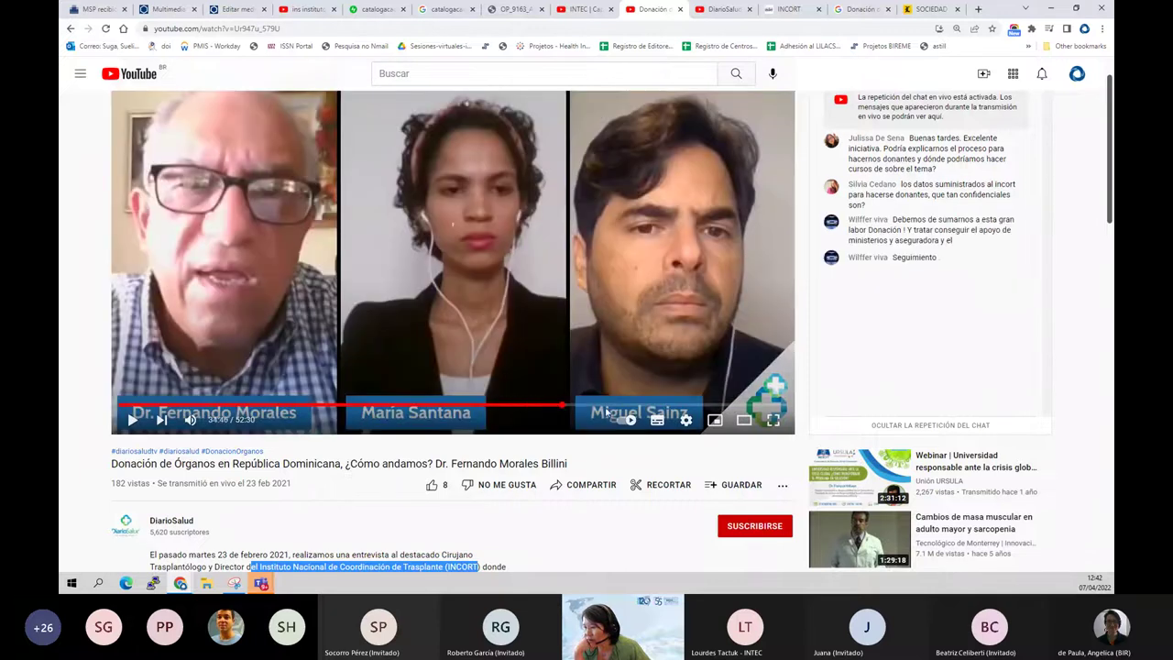
click(600, 406)
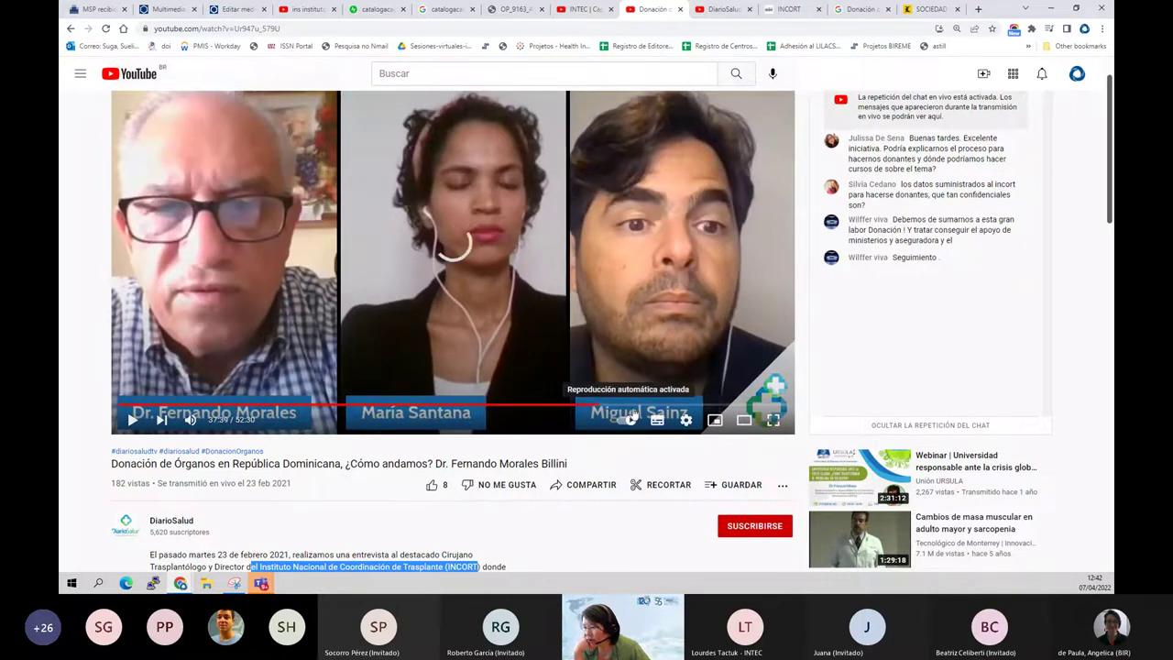
click(626, 406)
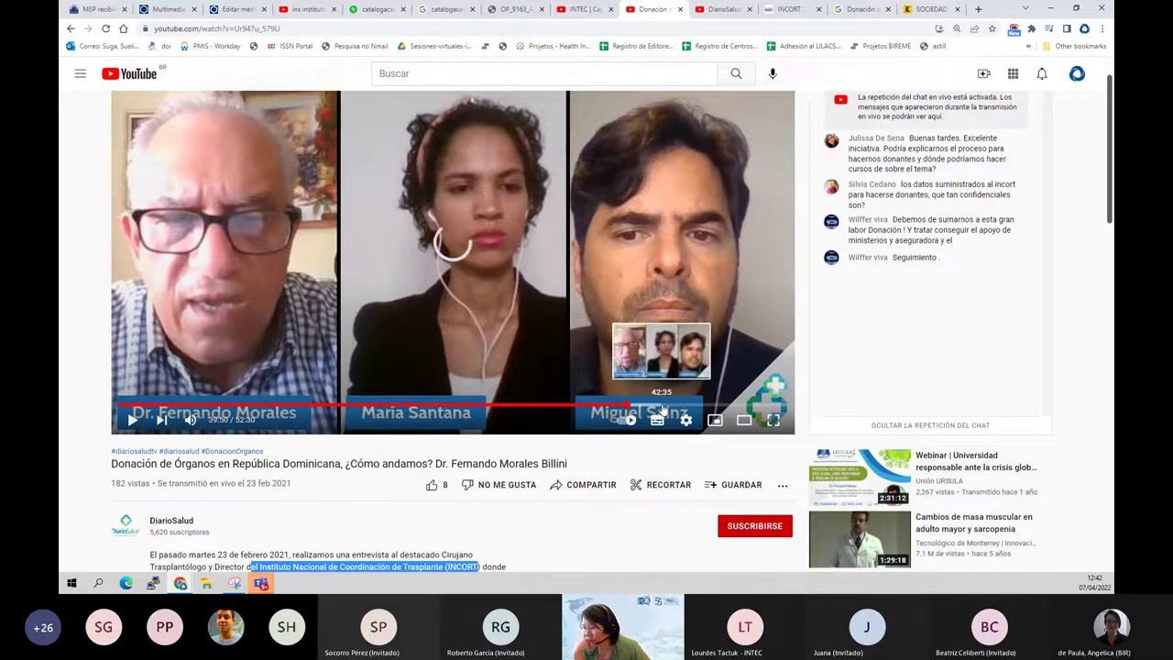
click(664, 407)
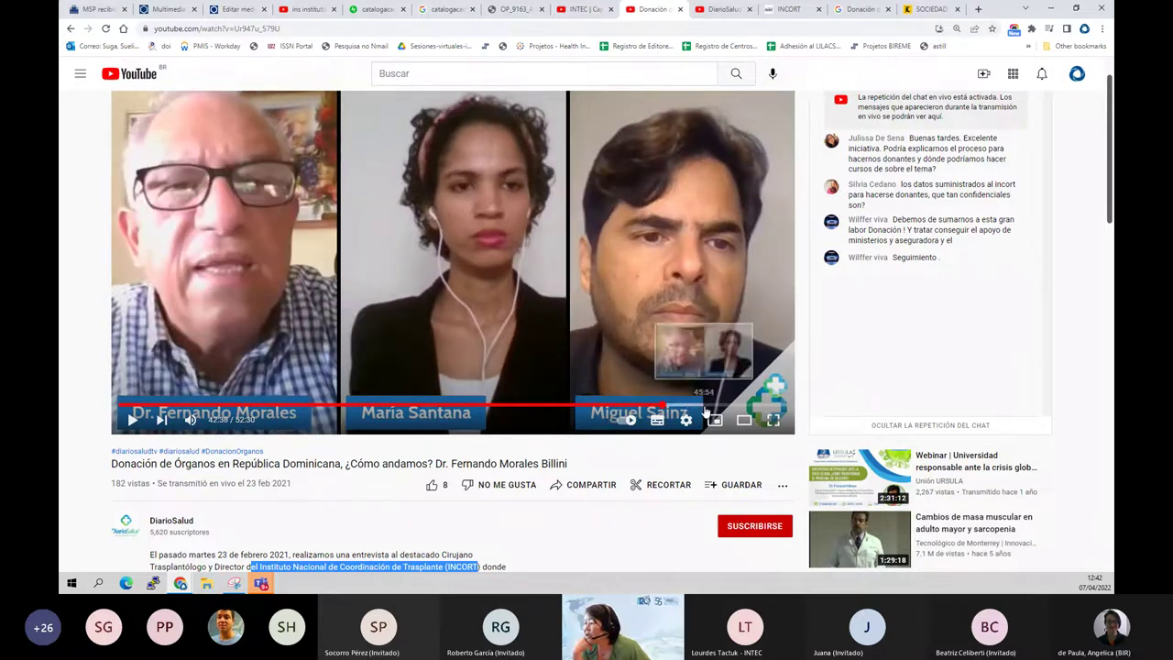
click(722, 407)
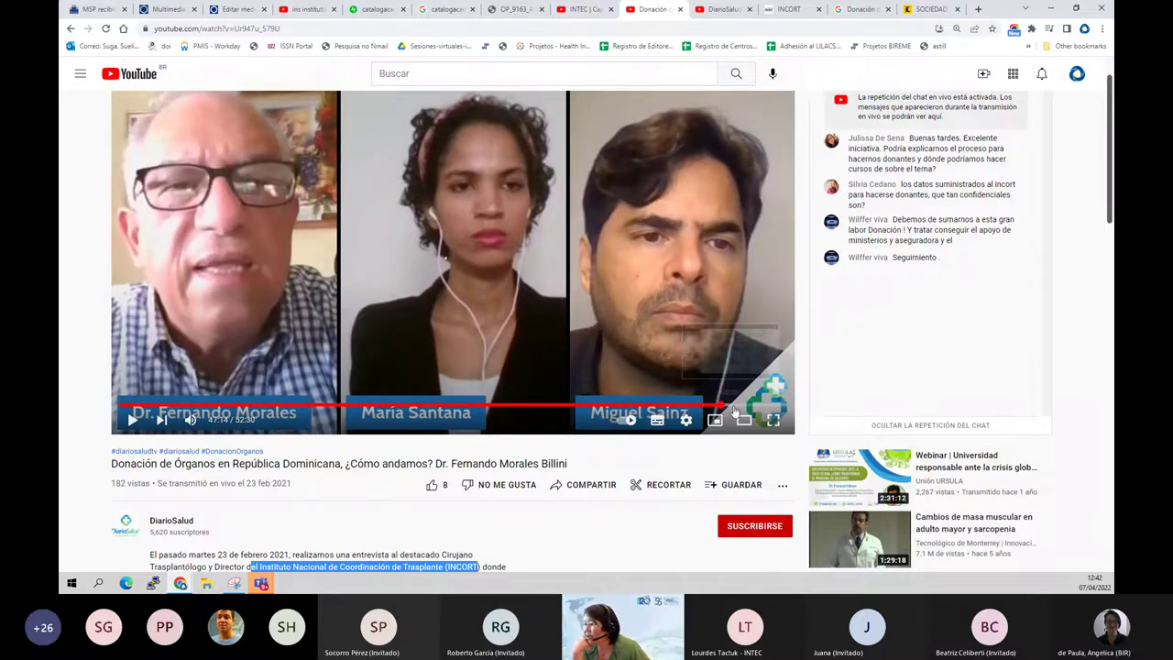
click(742, 407)
click(763, 407)
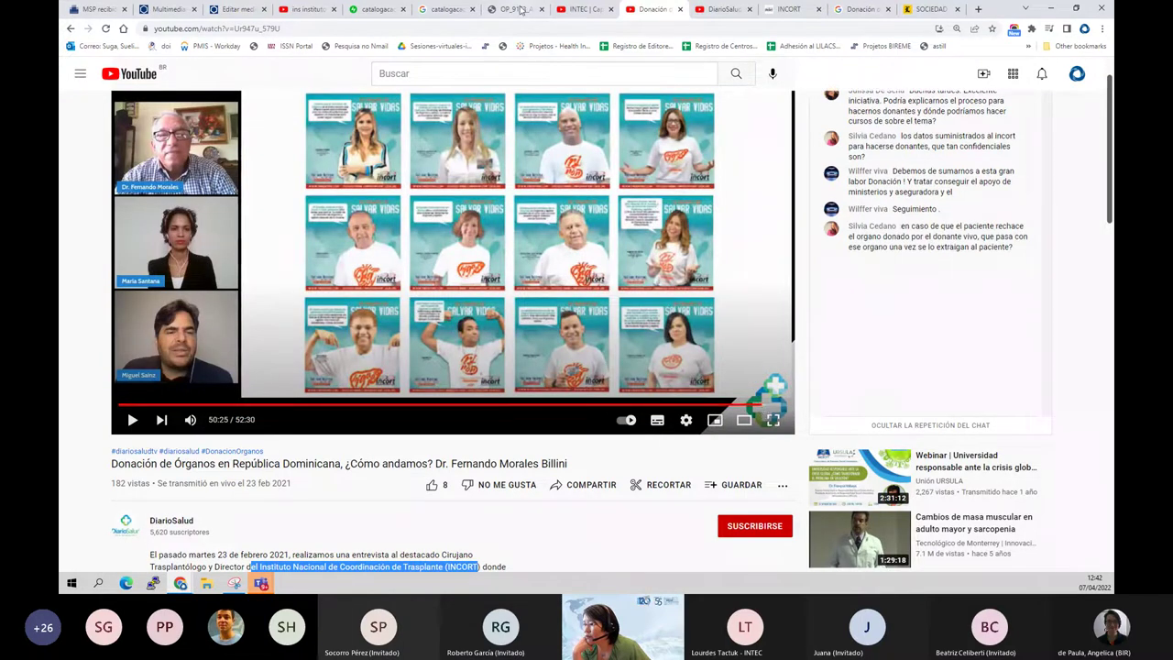
click(769, 406)
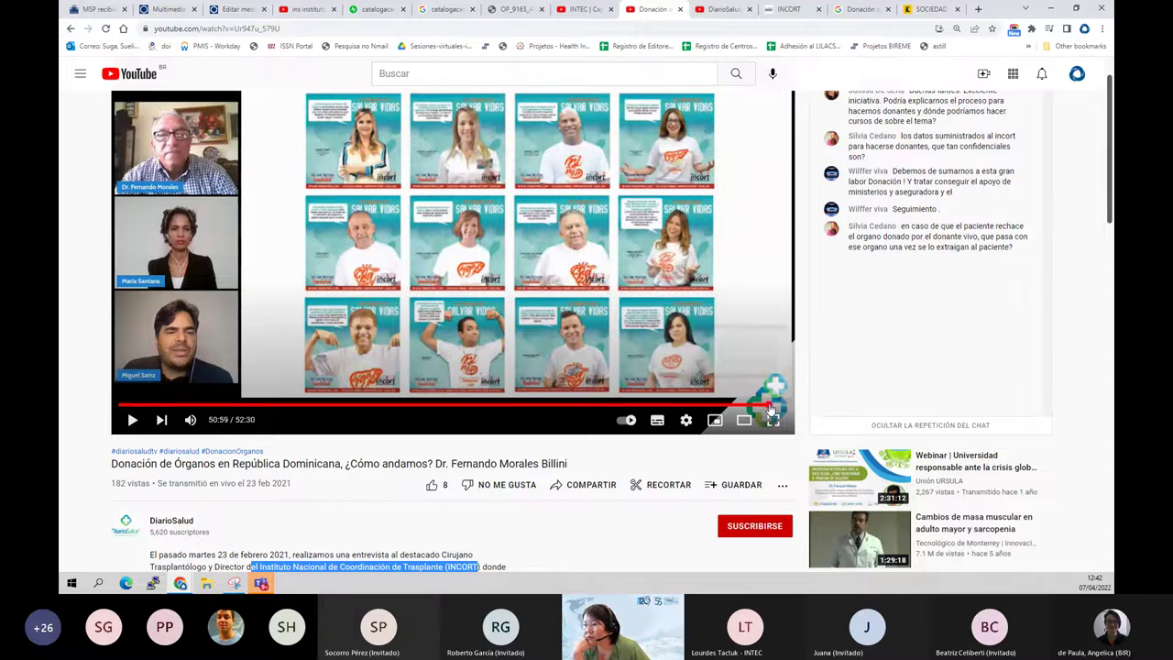
click(784, 405)
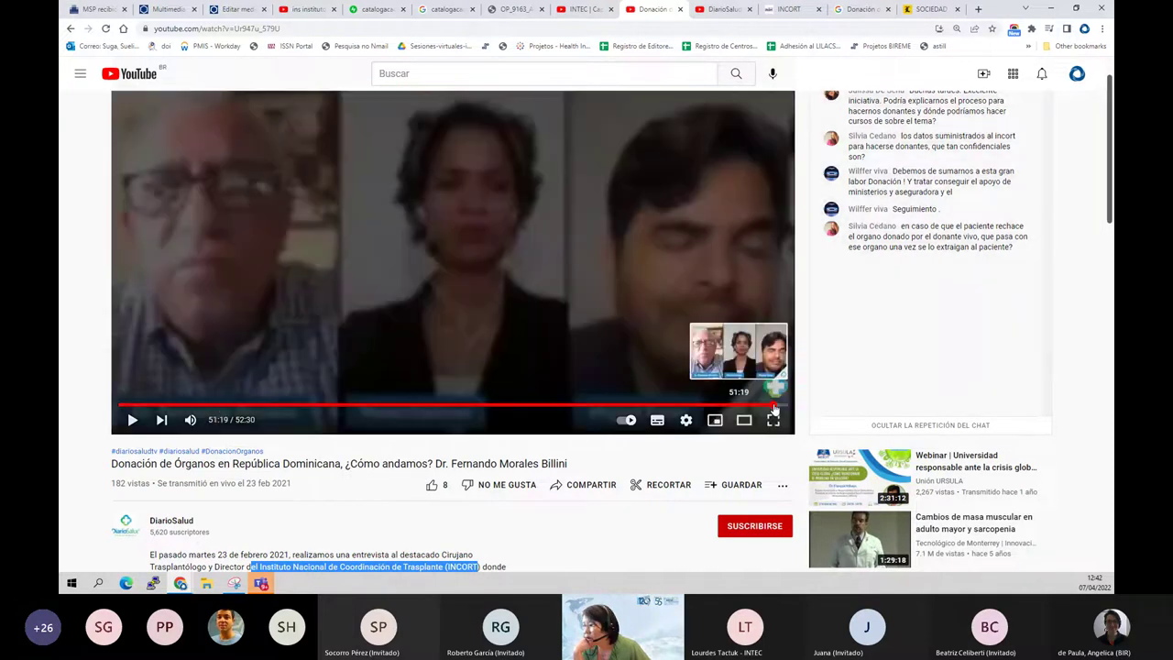
click(689, 405)
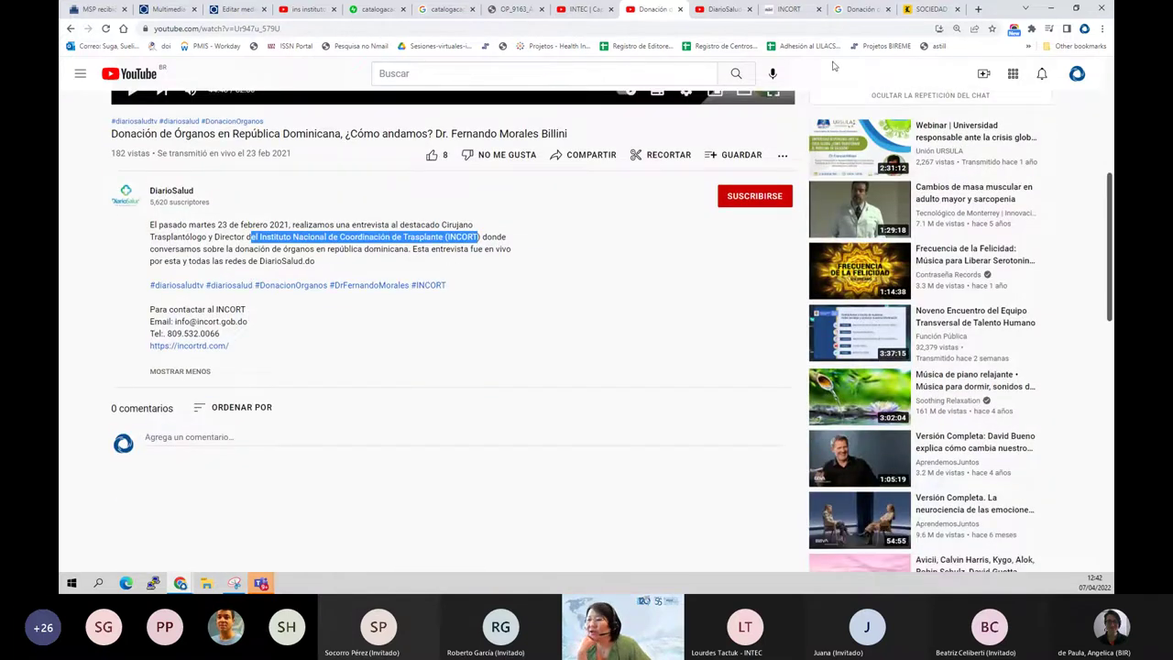
Search Google in a new browser tab for the full name of the male interviewer shown in the video
click(974, 10)
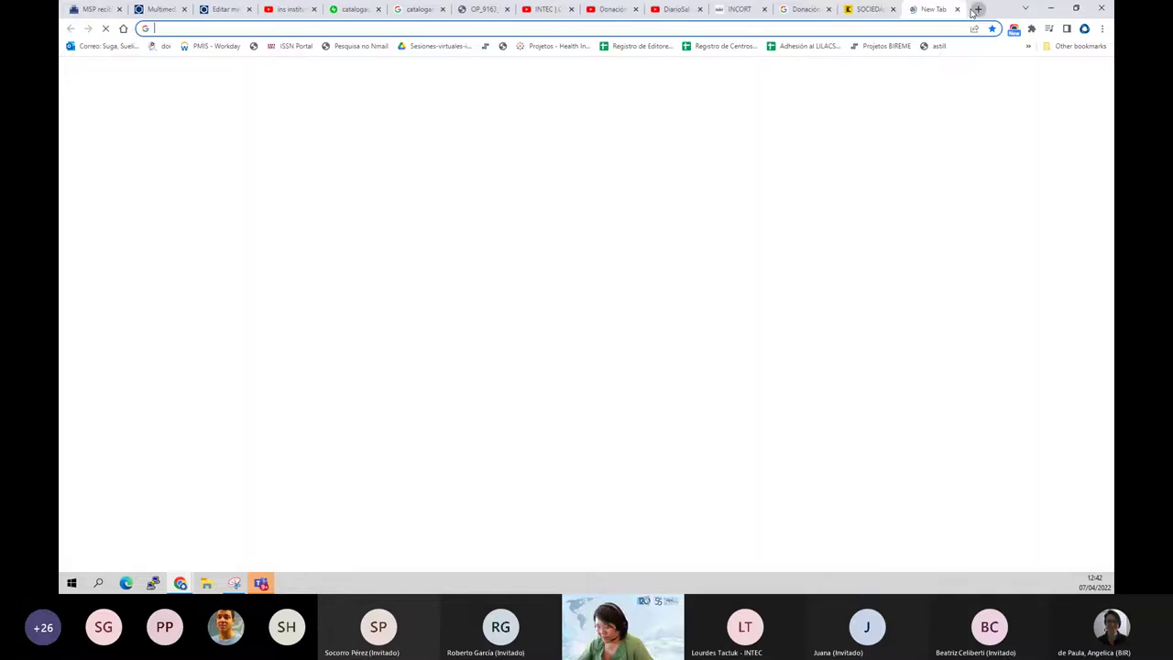
text(miguez)
key(BackSpace)
text(l)
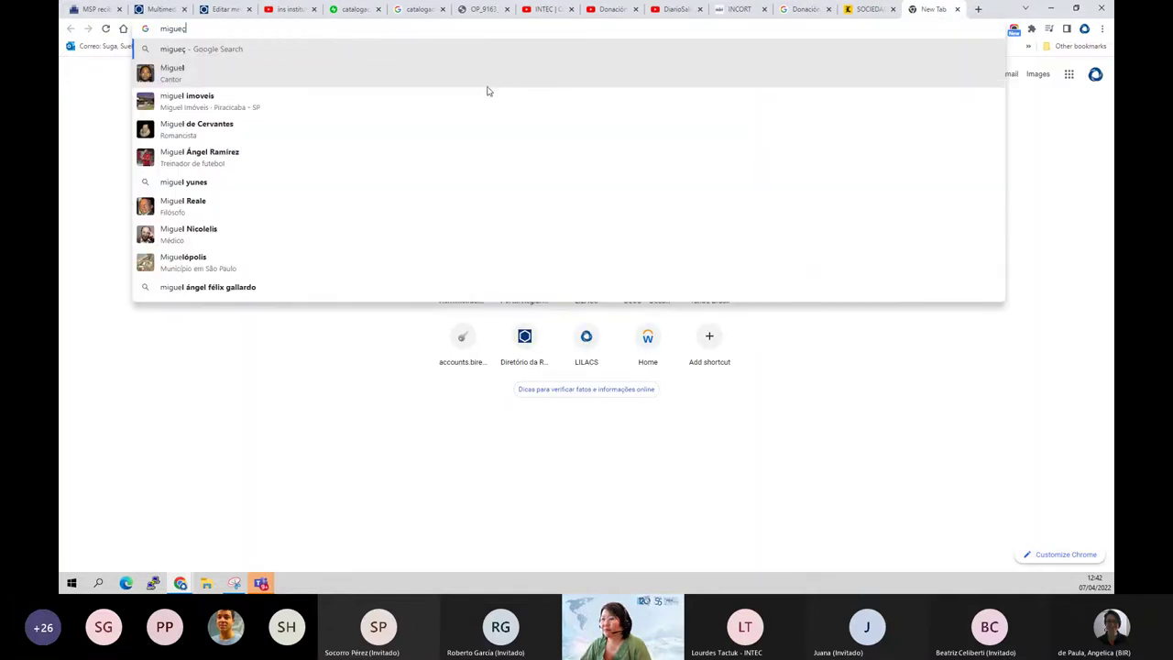
text( sainz)
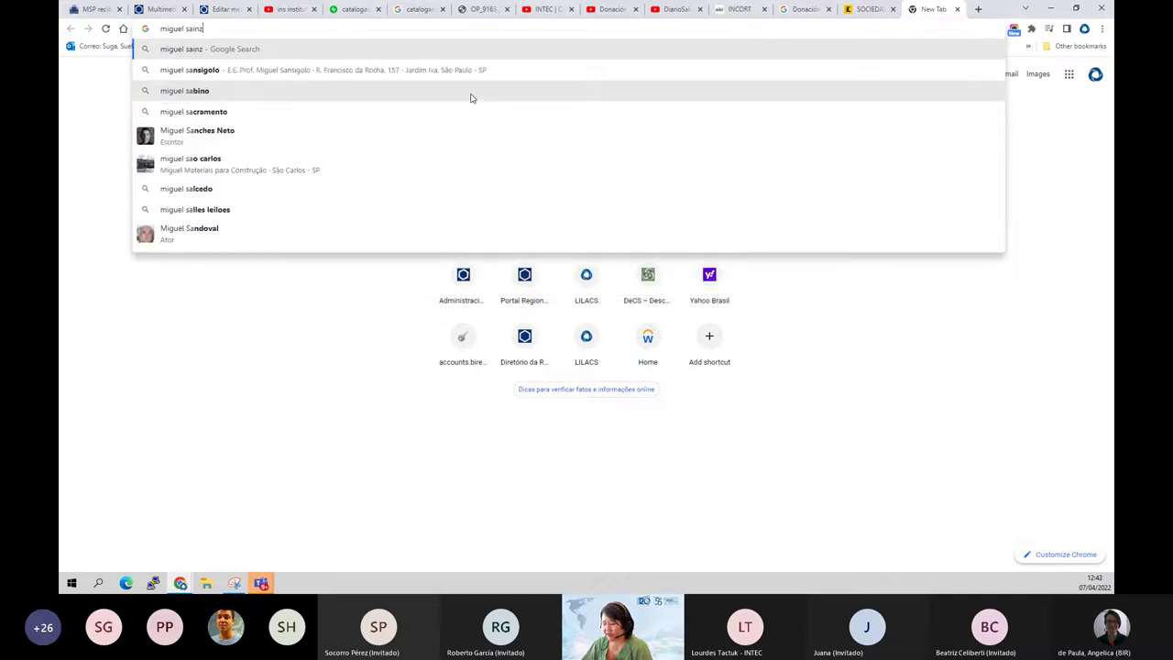
key(Return)
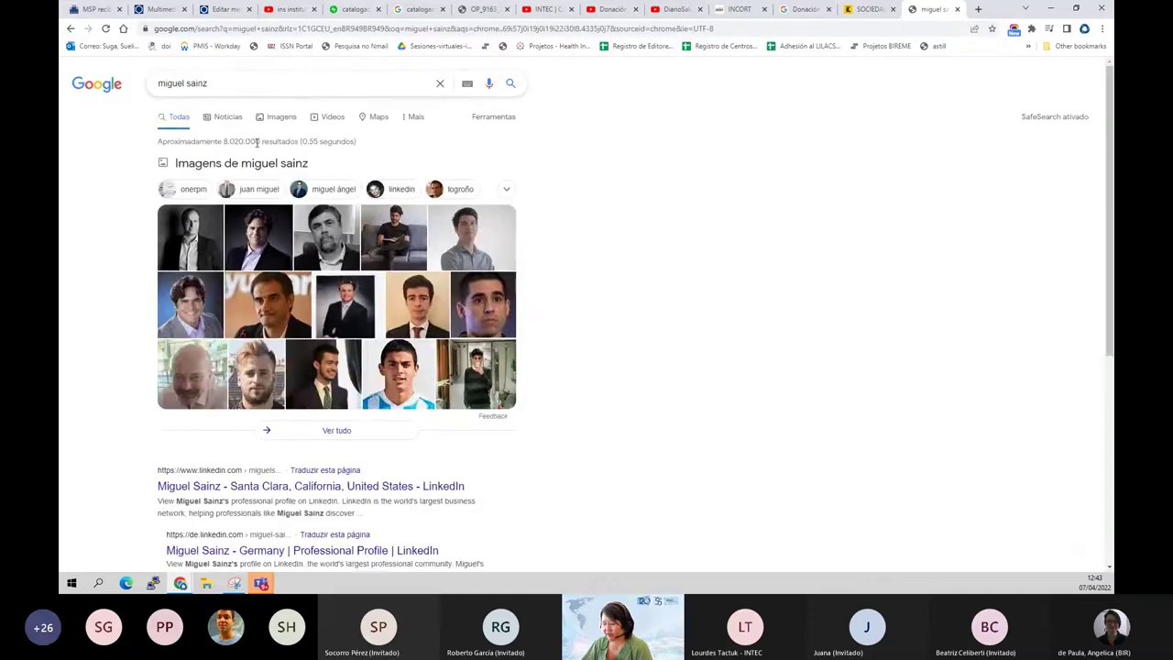
Refine the Google search by adding "incort" to the interviewer's name and look through the results for a match
click(251, 83)
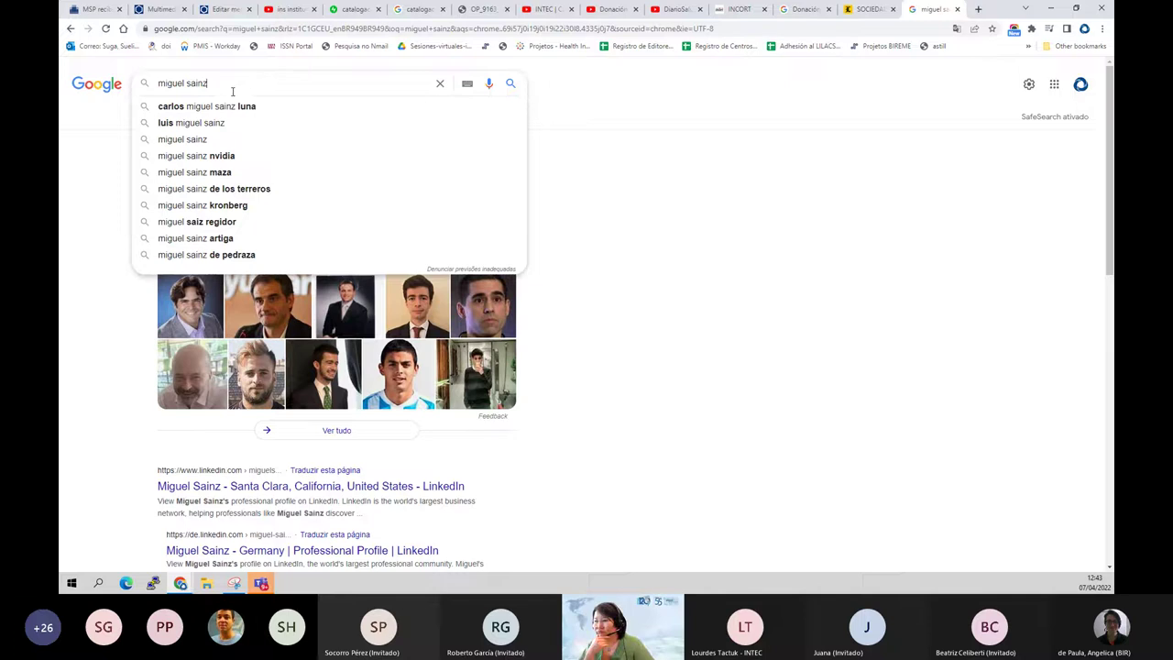
text(incort)
key(Return)
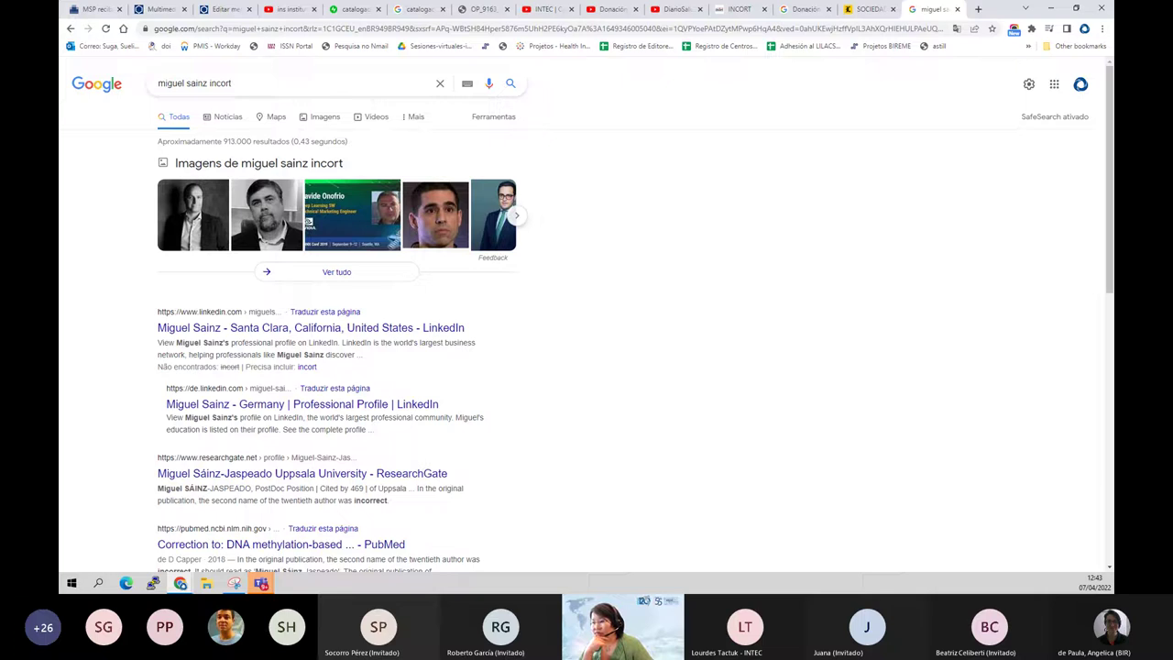
scroll(108, 392, down, 1)
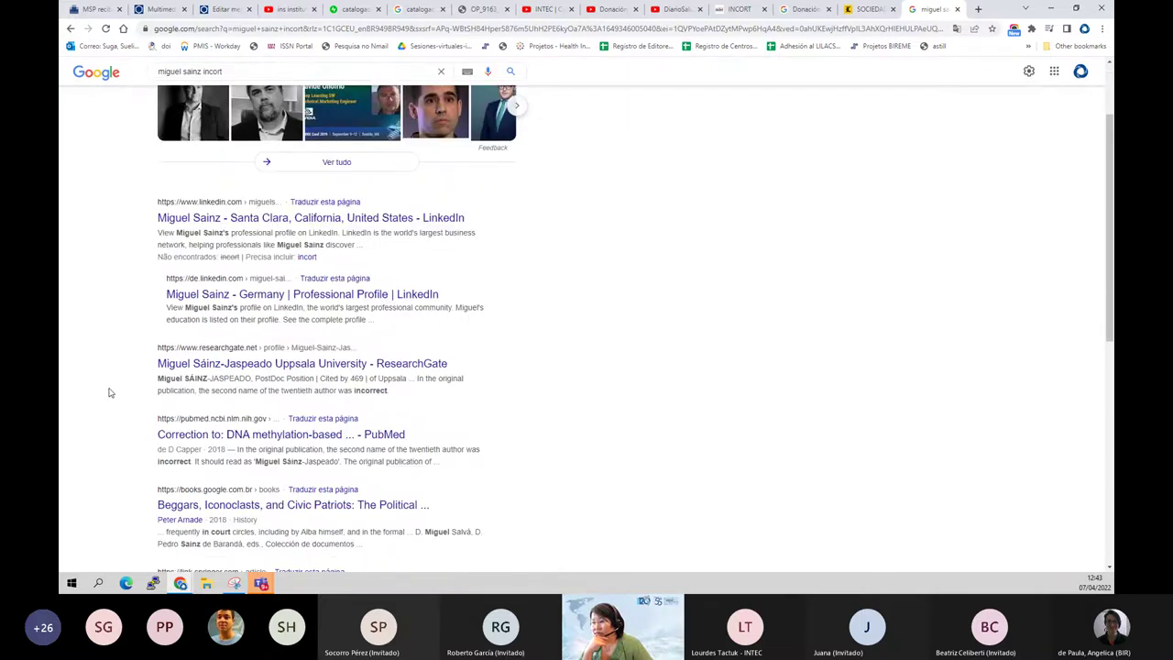
scroll(108, 392, down, 1)
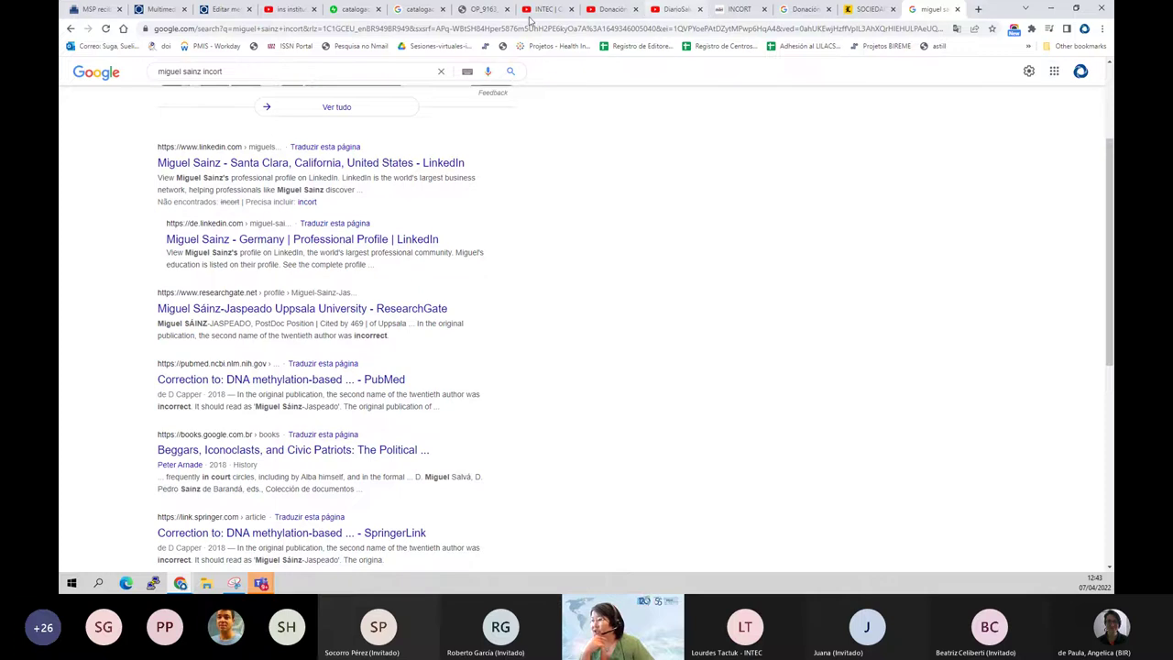
Add the male interviewer, surname first, on a second line of the Colaboradores field in the FI-ADMIN record
click(223, 10)
scroll(162, 228, up, 3)
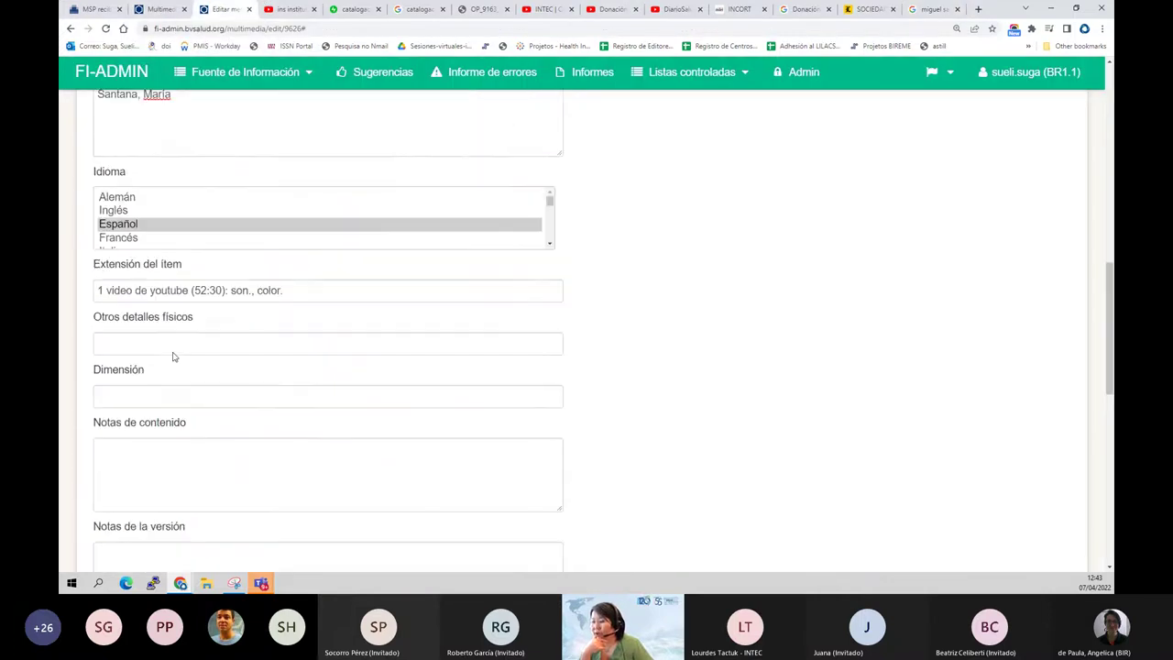
click(194, 232)
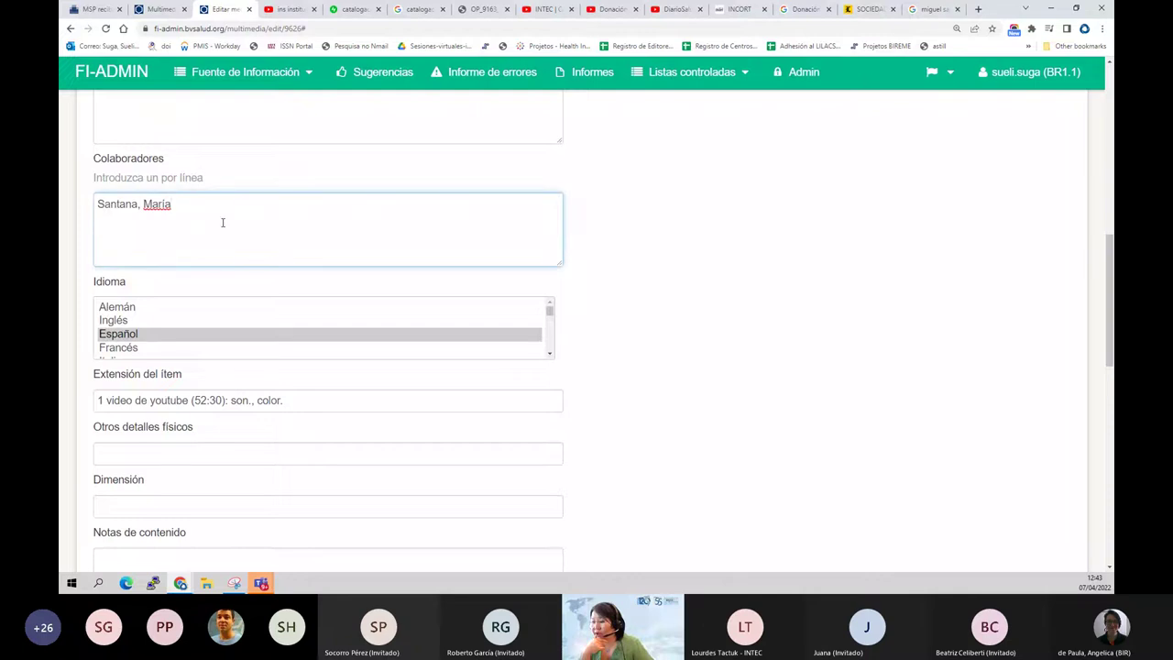
key(Return)
text(Sa)
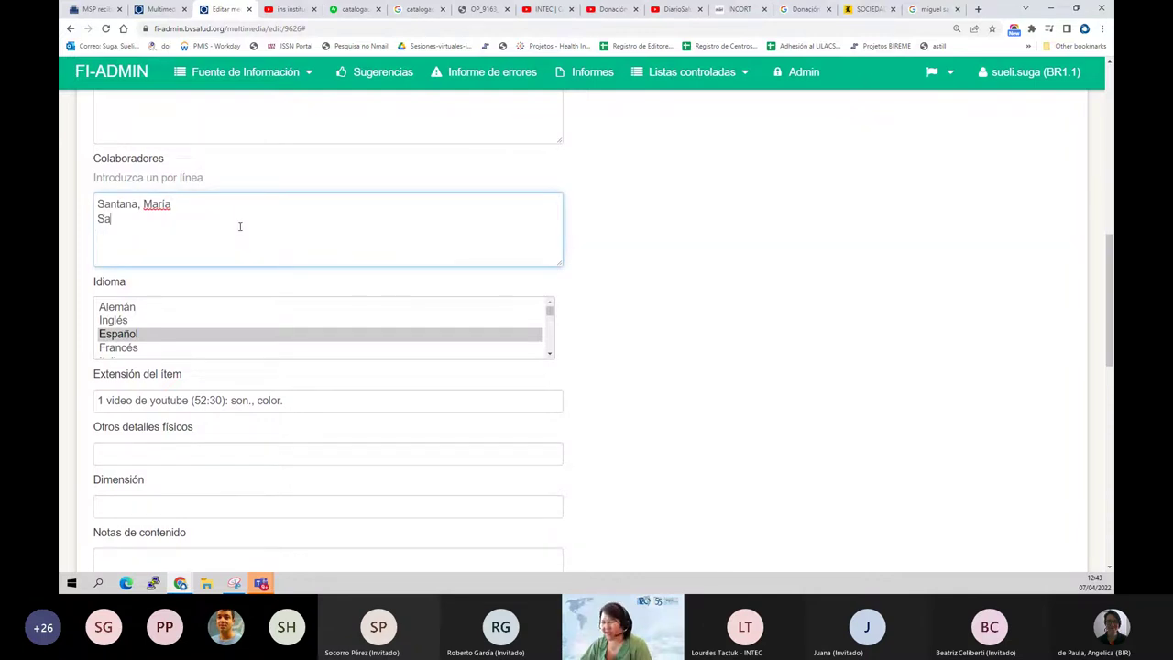
text(inz, Miguel)
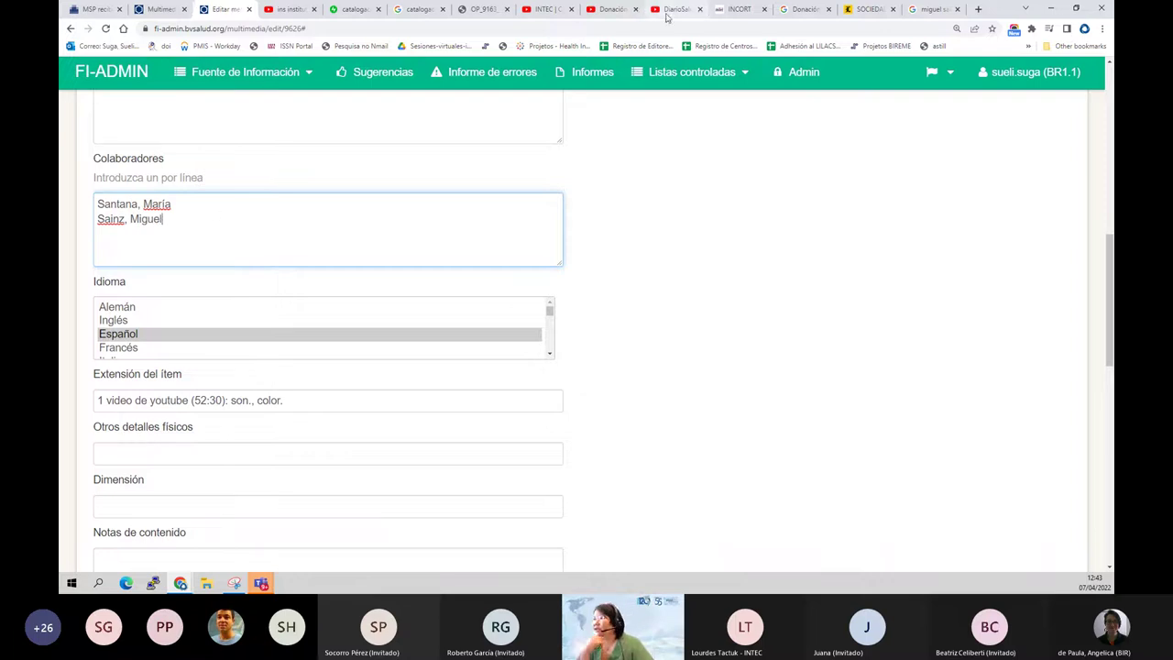
Return to the organ donation video, closing the DiarioSalud channel page, and examine the speaker captions around the fifth minute
click(541, 9)
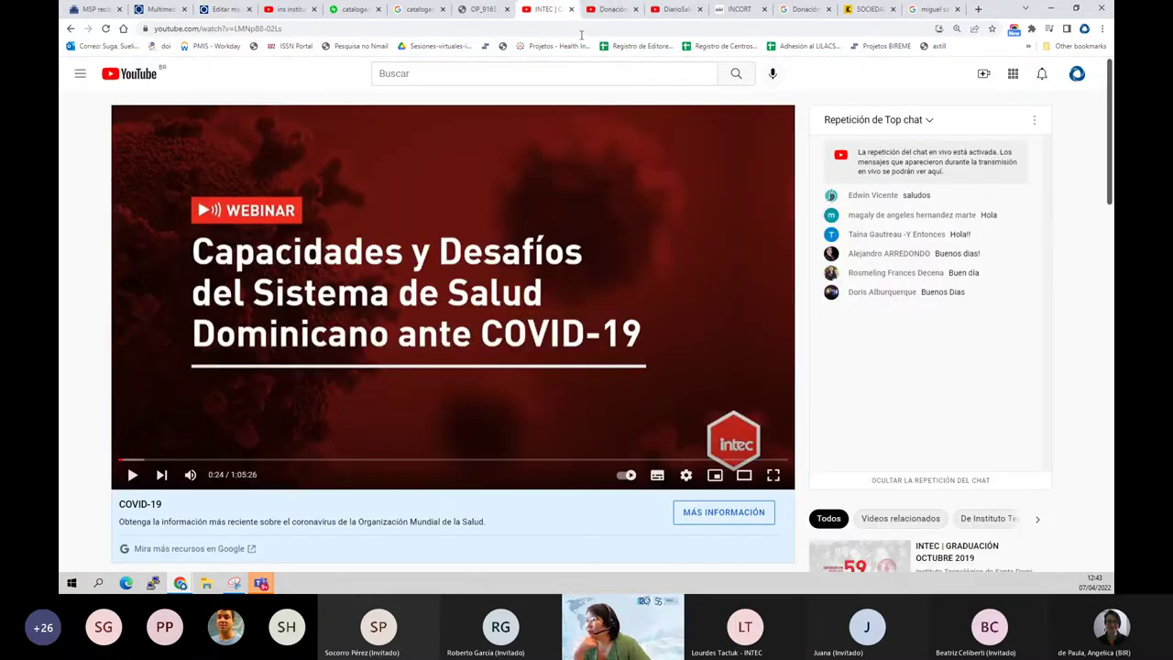
click(675, 11)
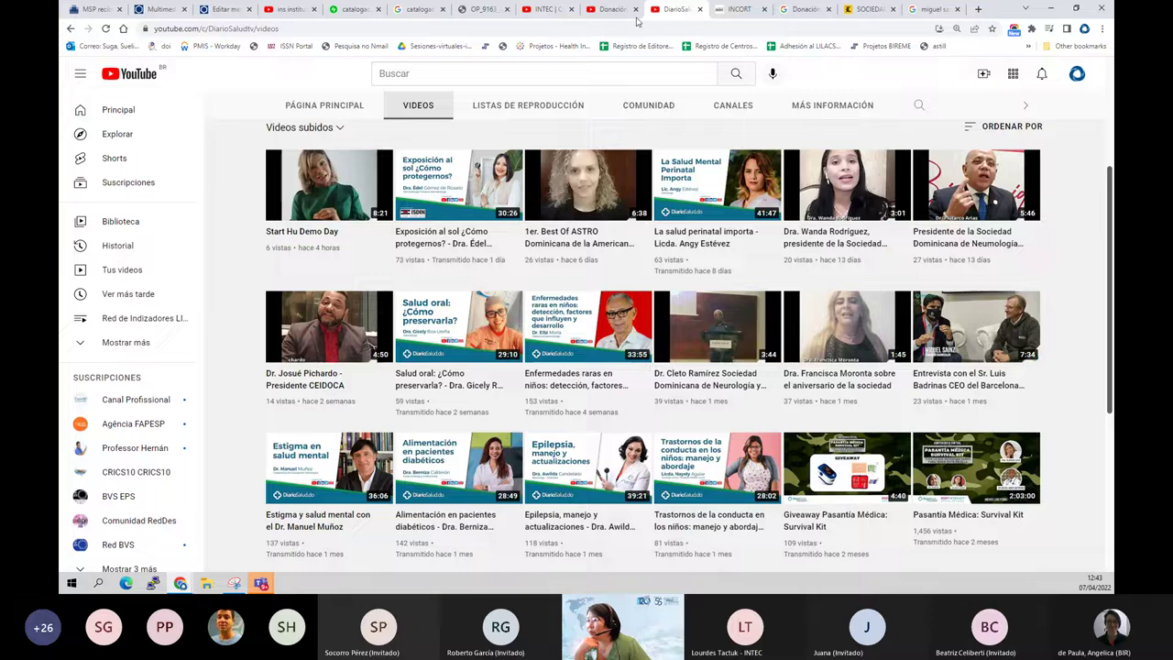
click(700, 9)
click(651, 7)
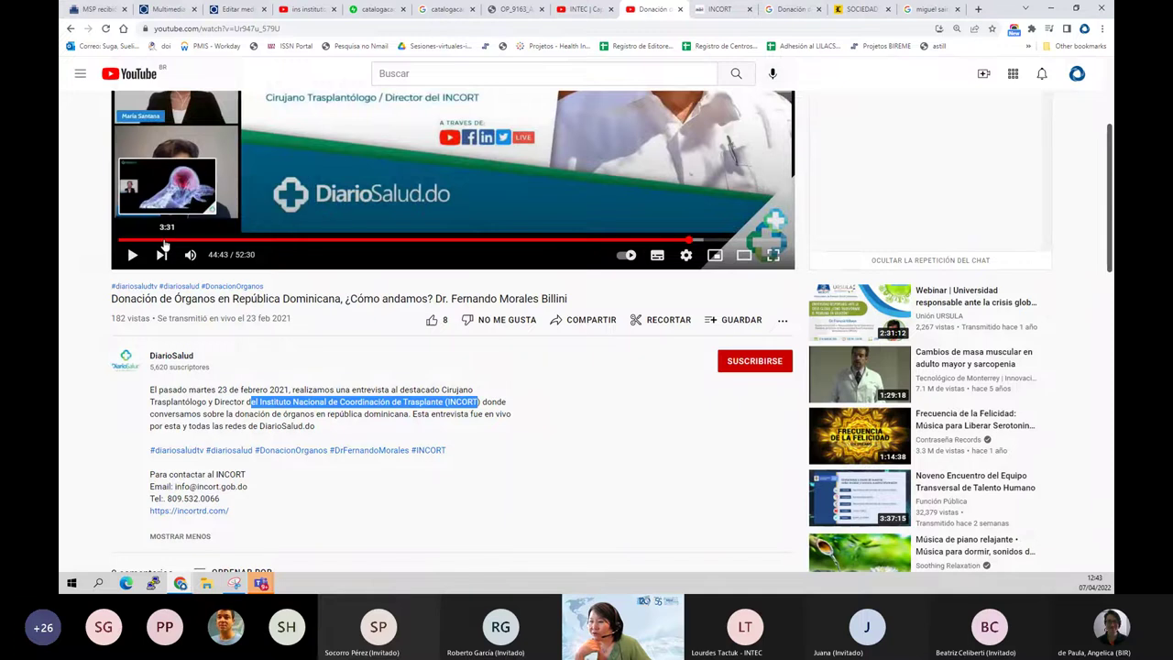
click(170, 240)
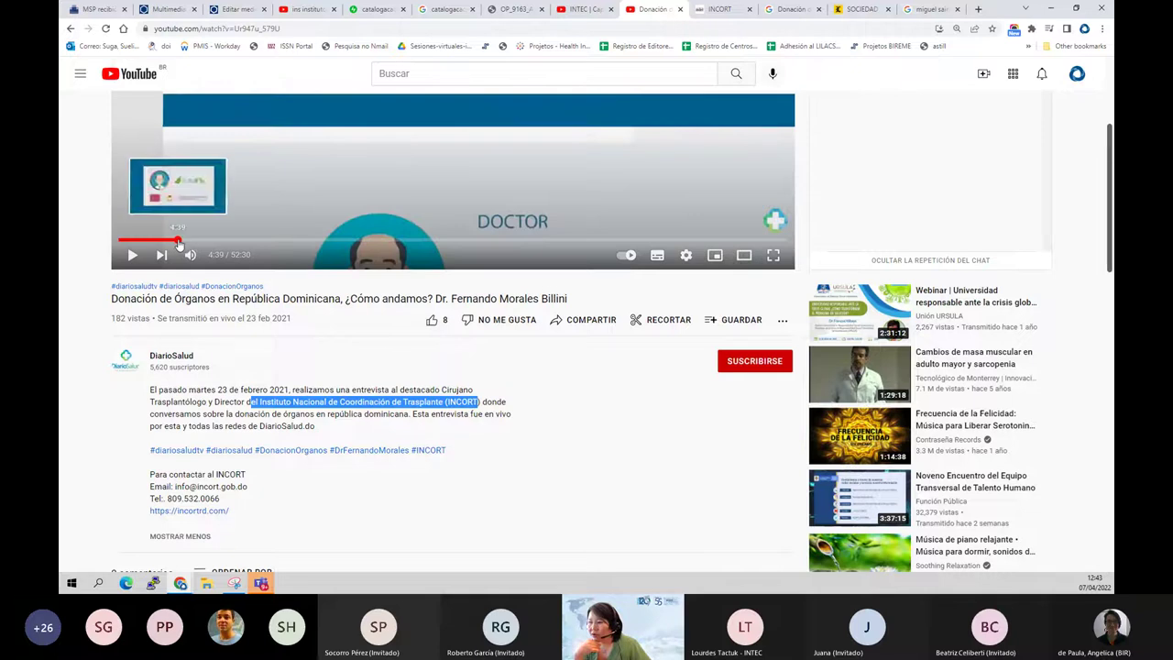
click(180, 240)
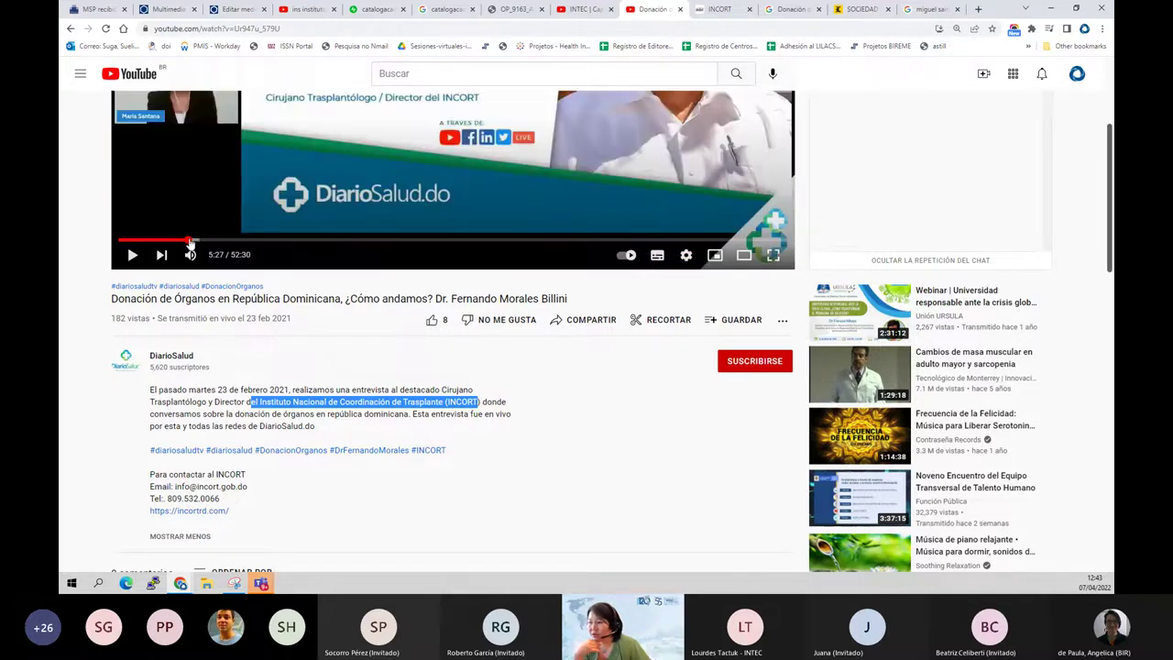
click(196, 240)
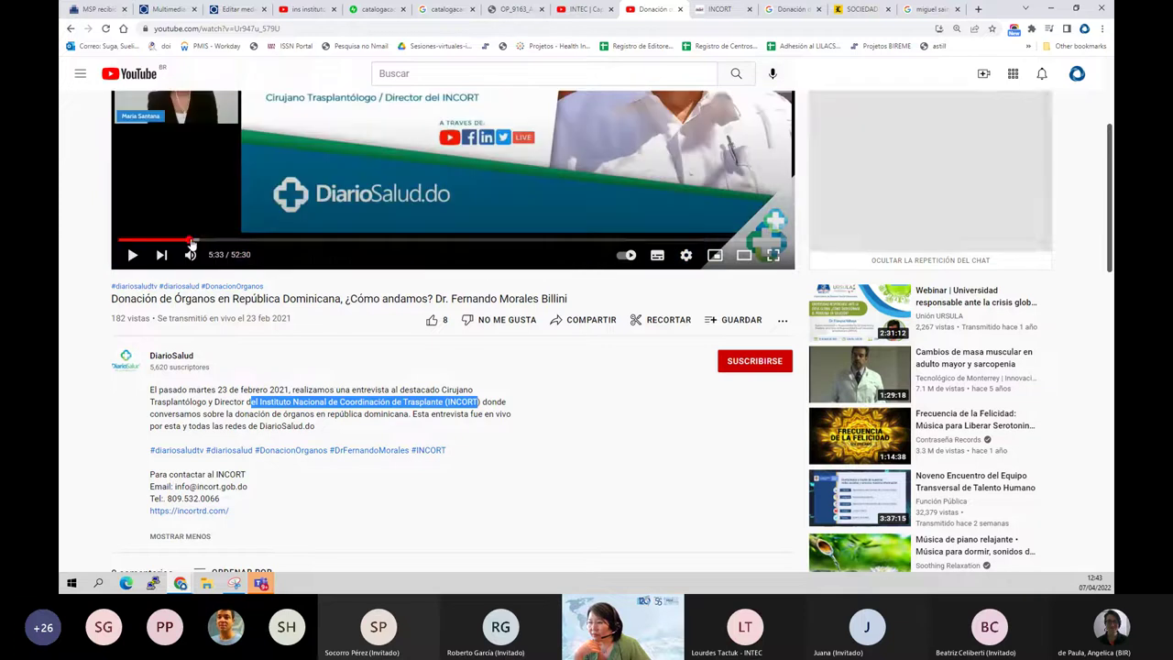
scroll(237, 275, up, 3)
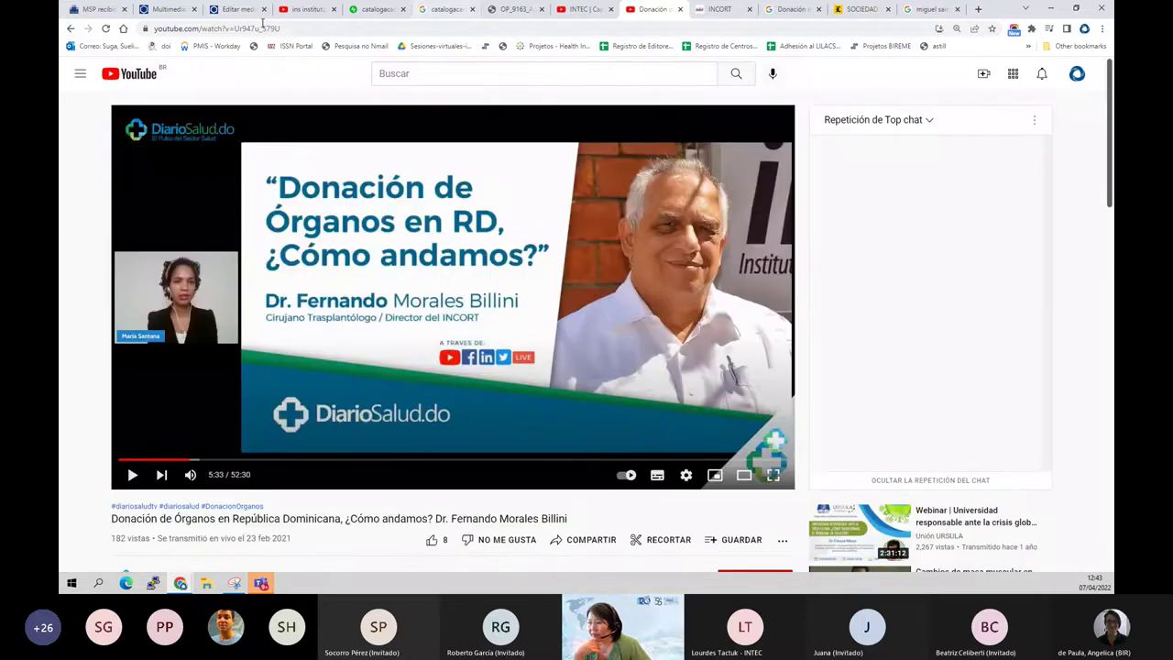
Back in the FI-ADMIN record, review the physical details, content notes, version notes and related links fields for applicable information
click(238, 11)
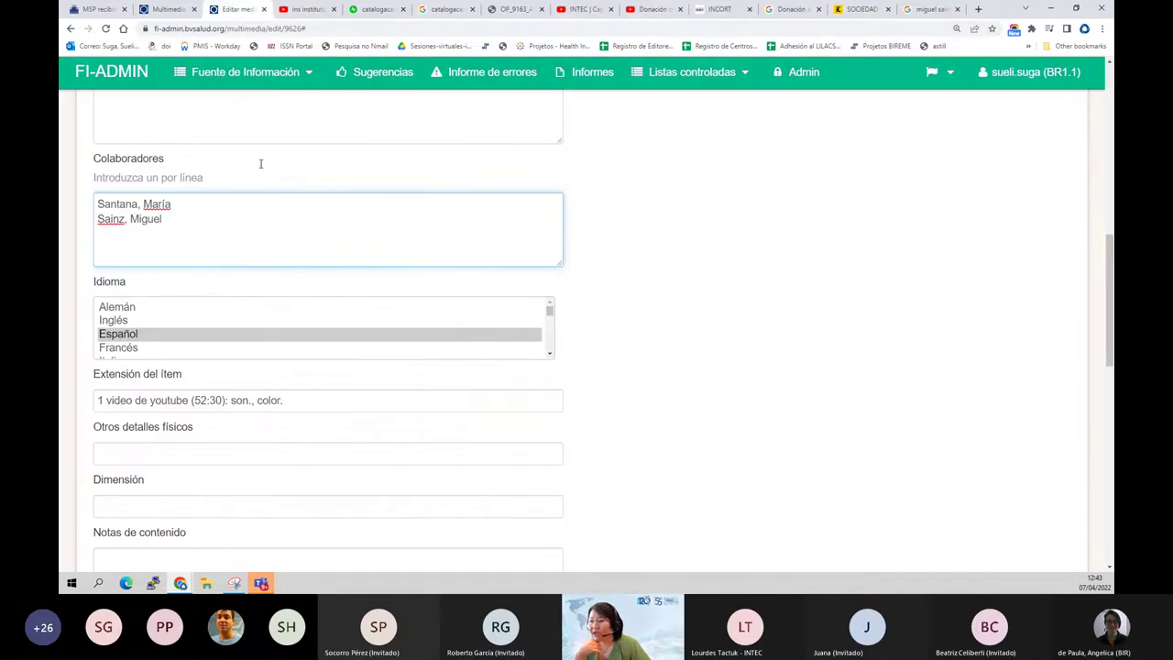
scroll(296, 460, down, 1)
scroll(301, 460, down, 2)
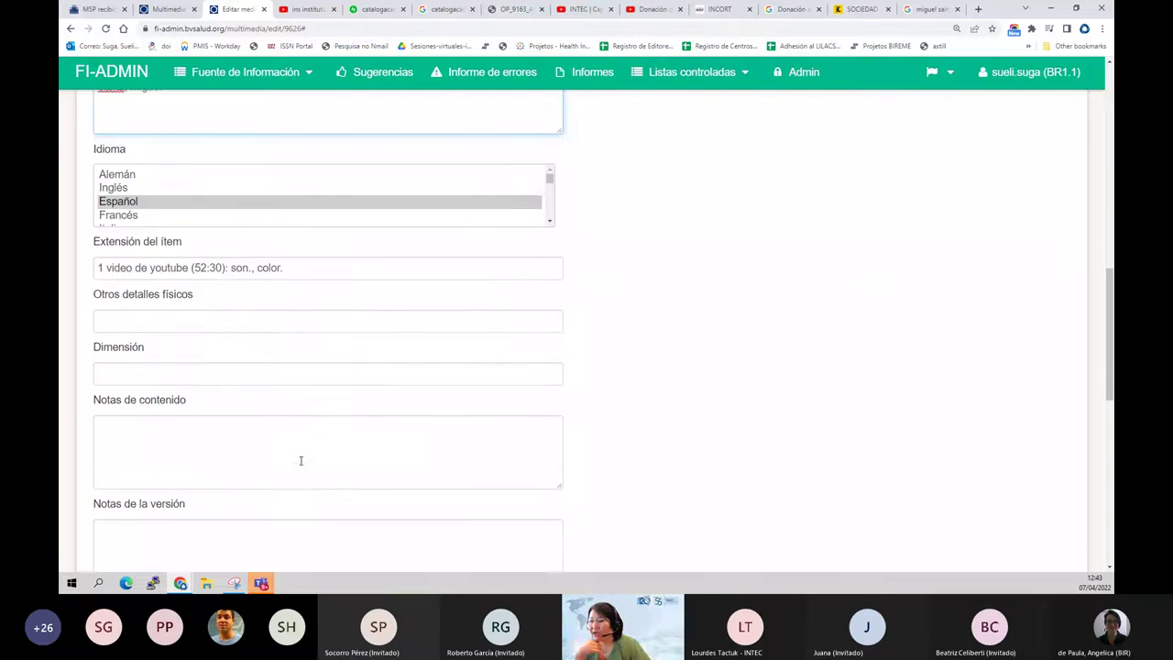
click(276, 434)
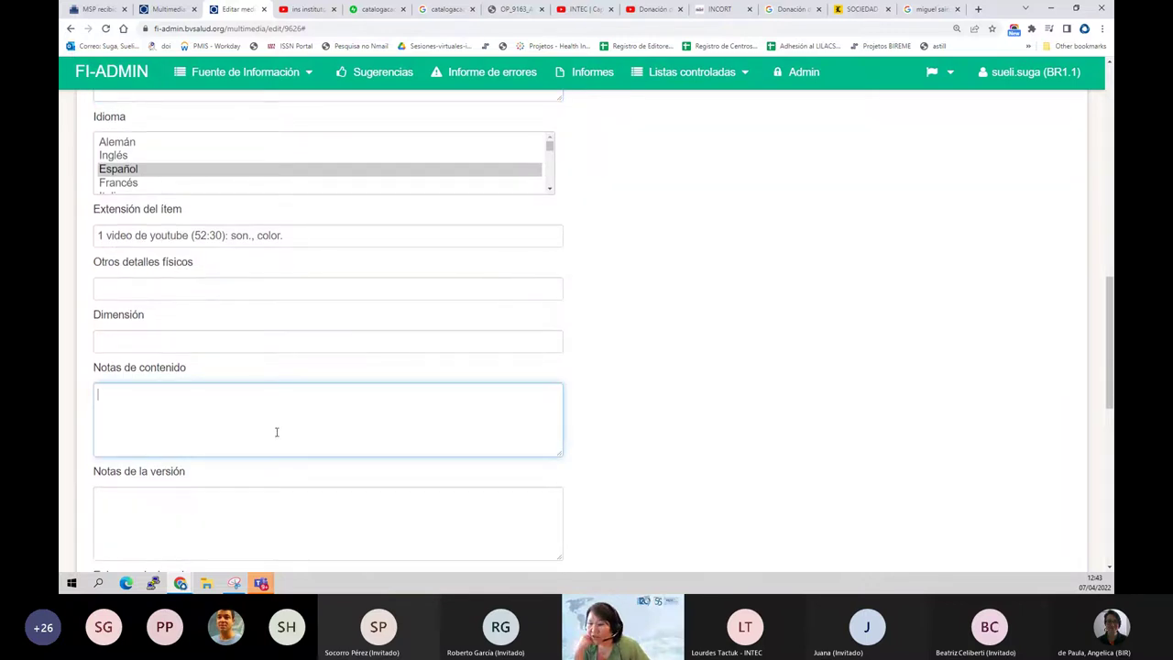
scroll(276, 431, down, 3)
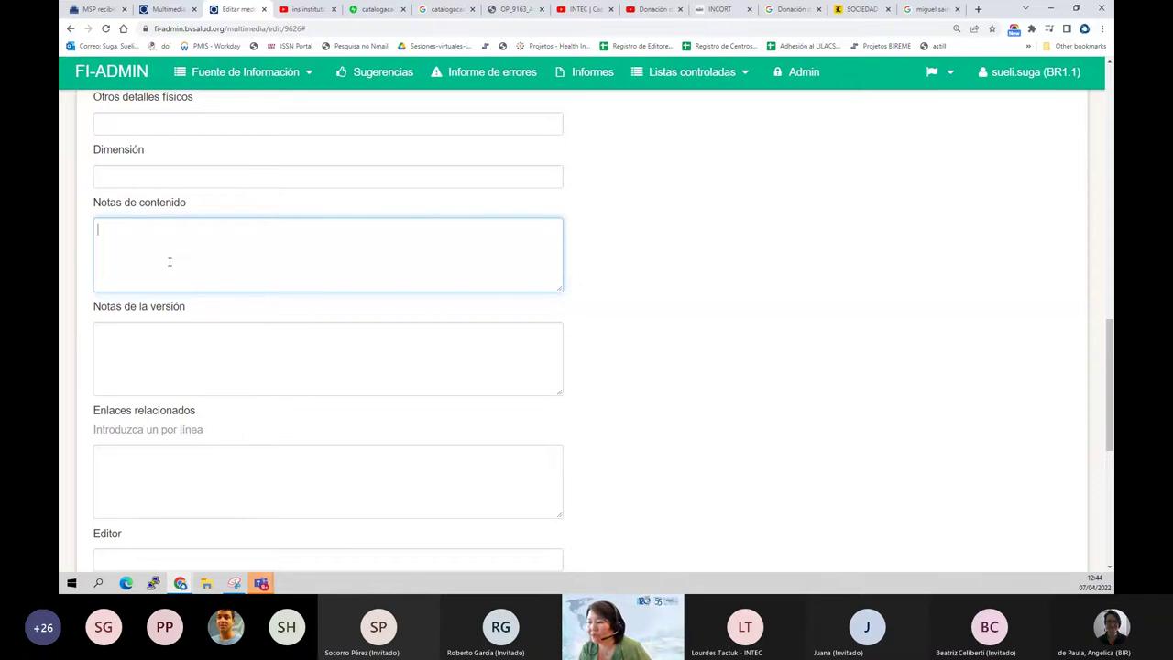
scroll(169, 261, down, 1)
click(134, 427)
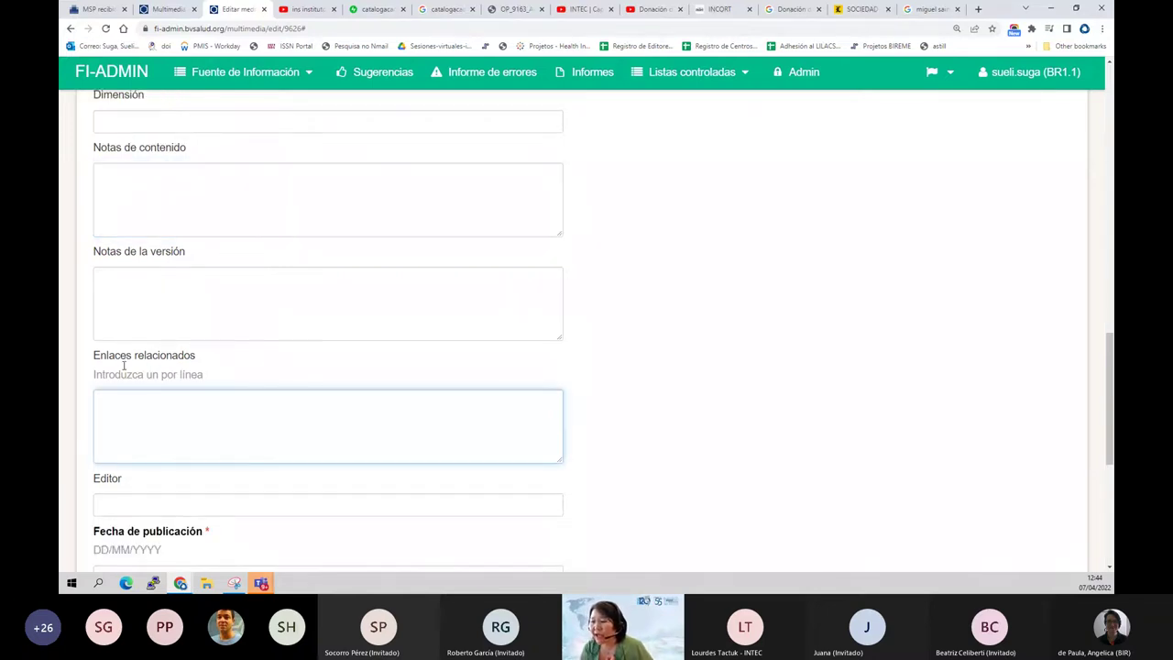
drag(96, 357, 134, 359)
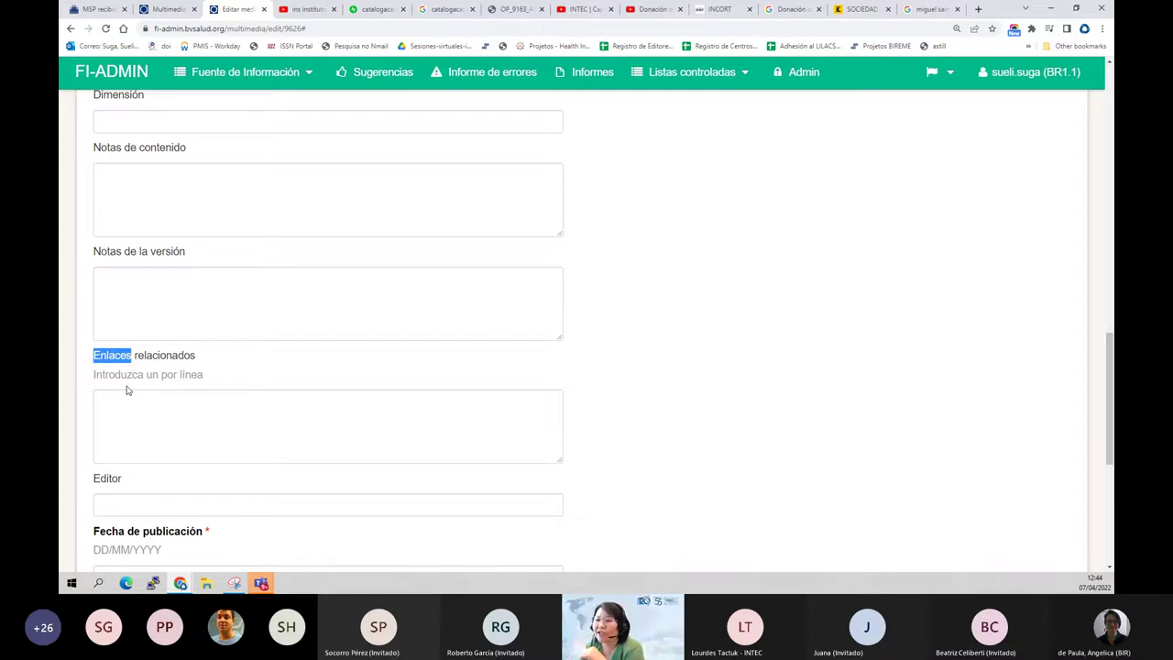
scroll(110, 391, up, 1)
scroll(137, 358, up, 3)
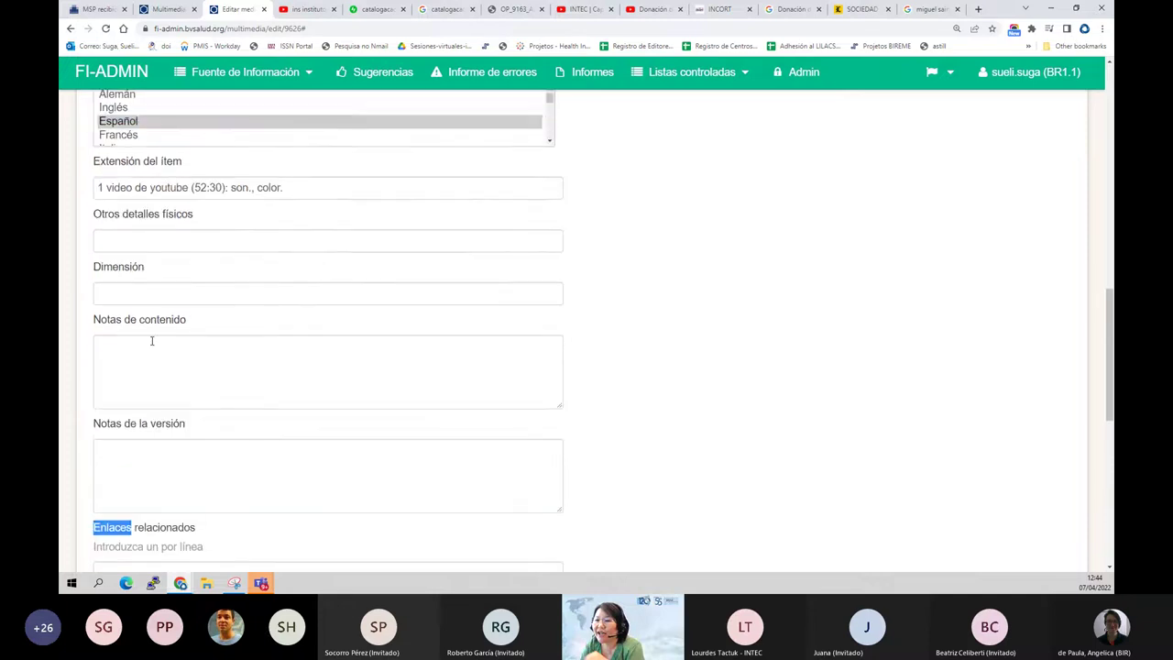
scroll(138, 225, up, 1)
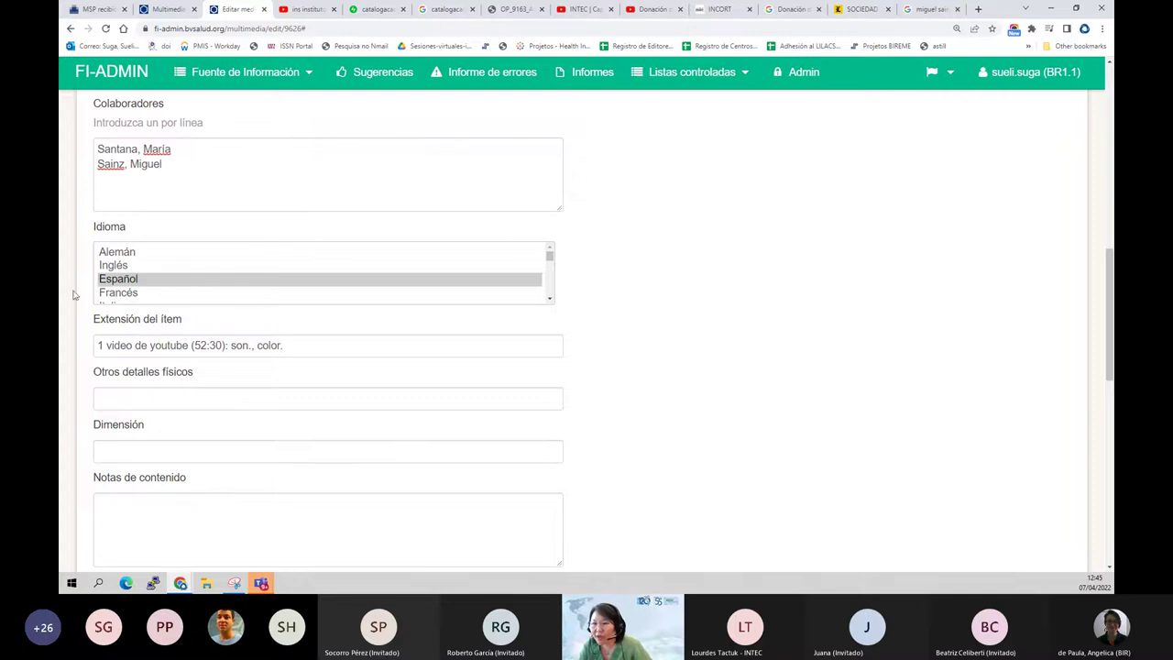
scroll(153, 399, down, 2)
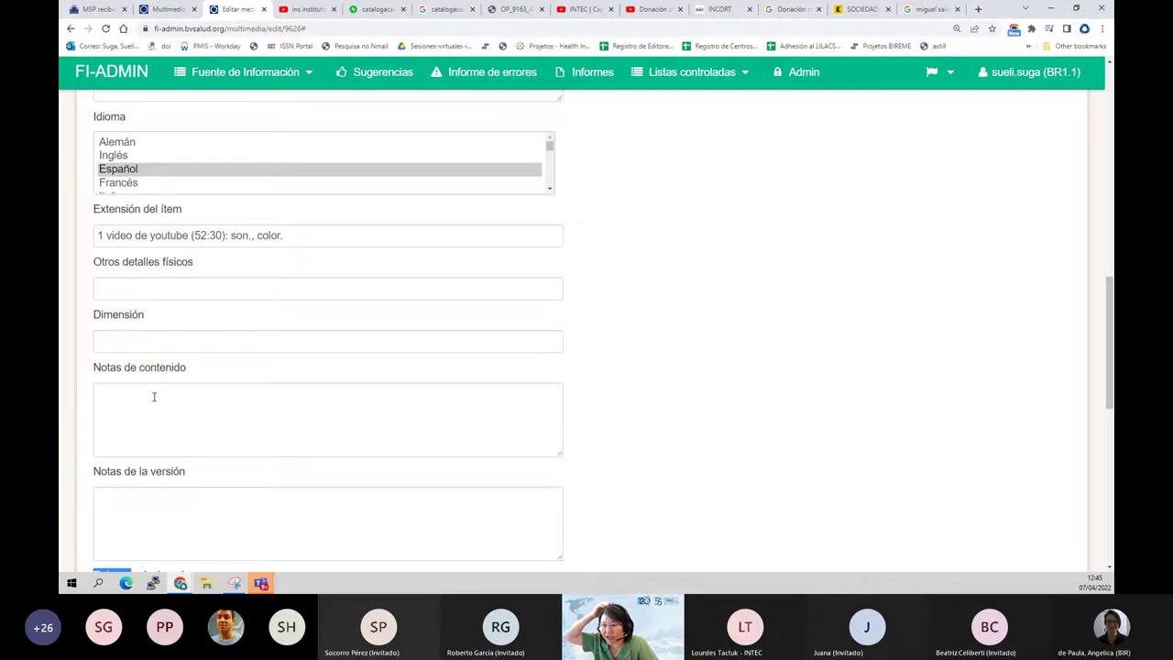
scroll(151, 400, down, 4)
click(146, 403)
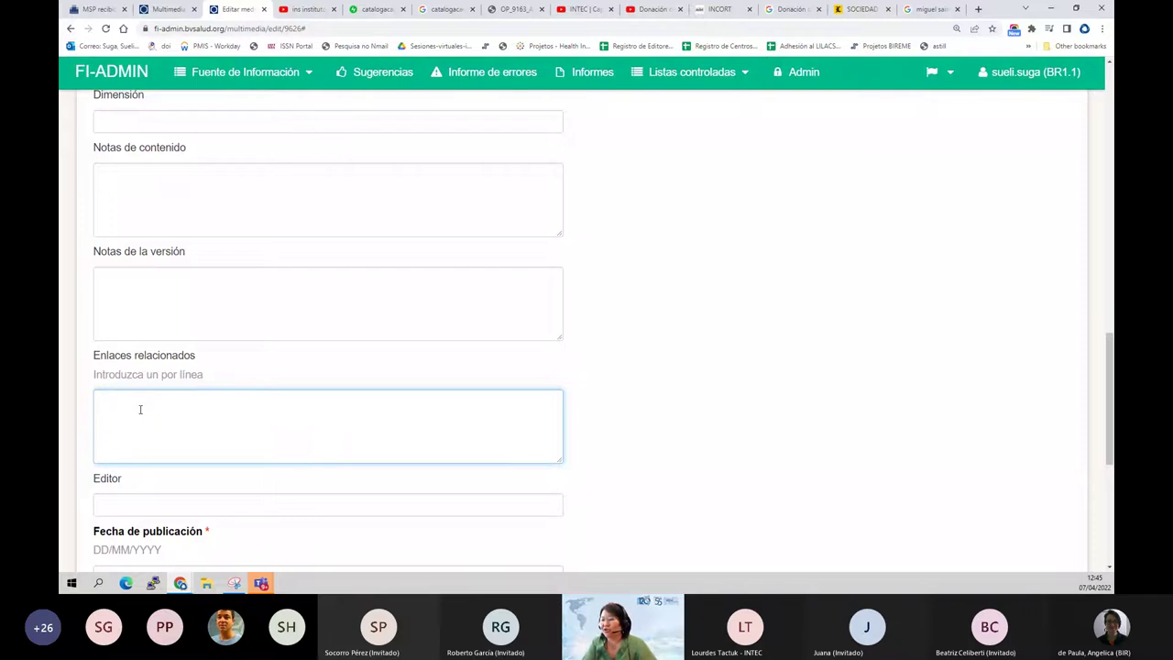
scroll(129, 427, down, 2)
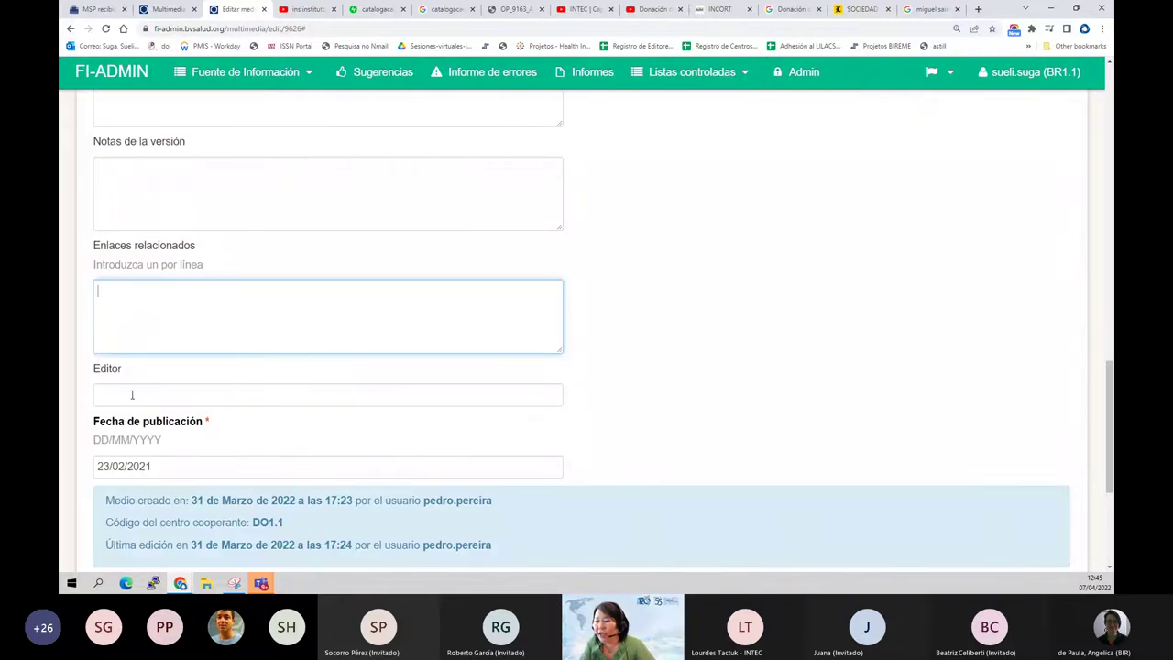
Fill the record's Editor field with INCORT, copied from the YouTube video's description
click(132, 394)
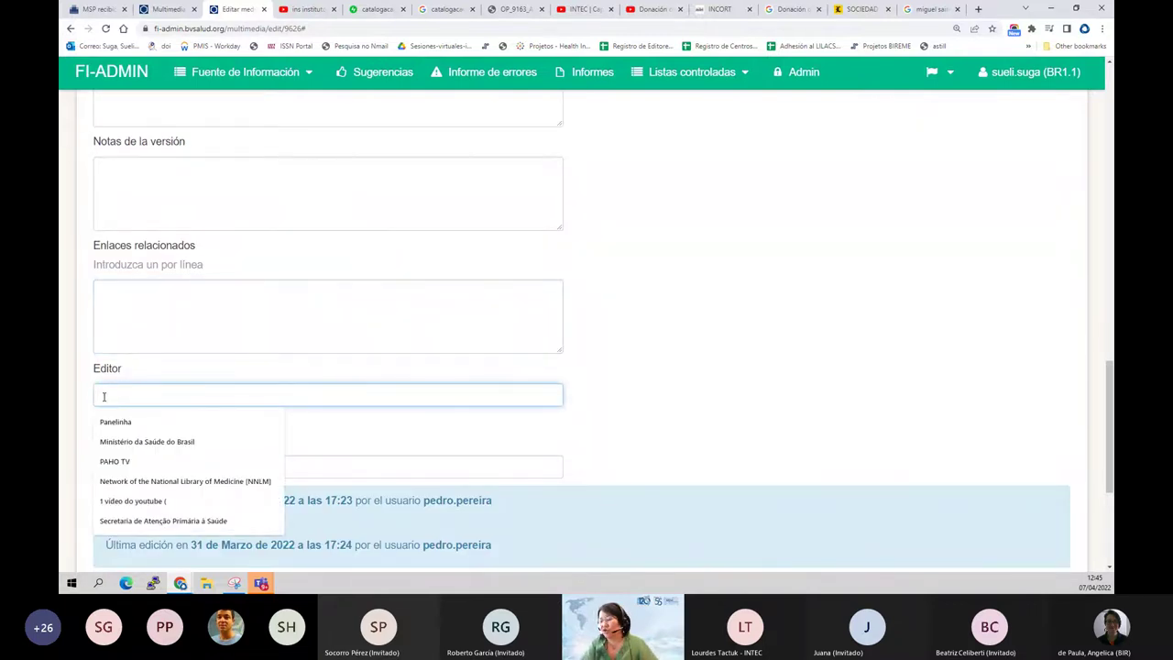
click(652, 11)
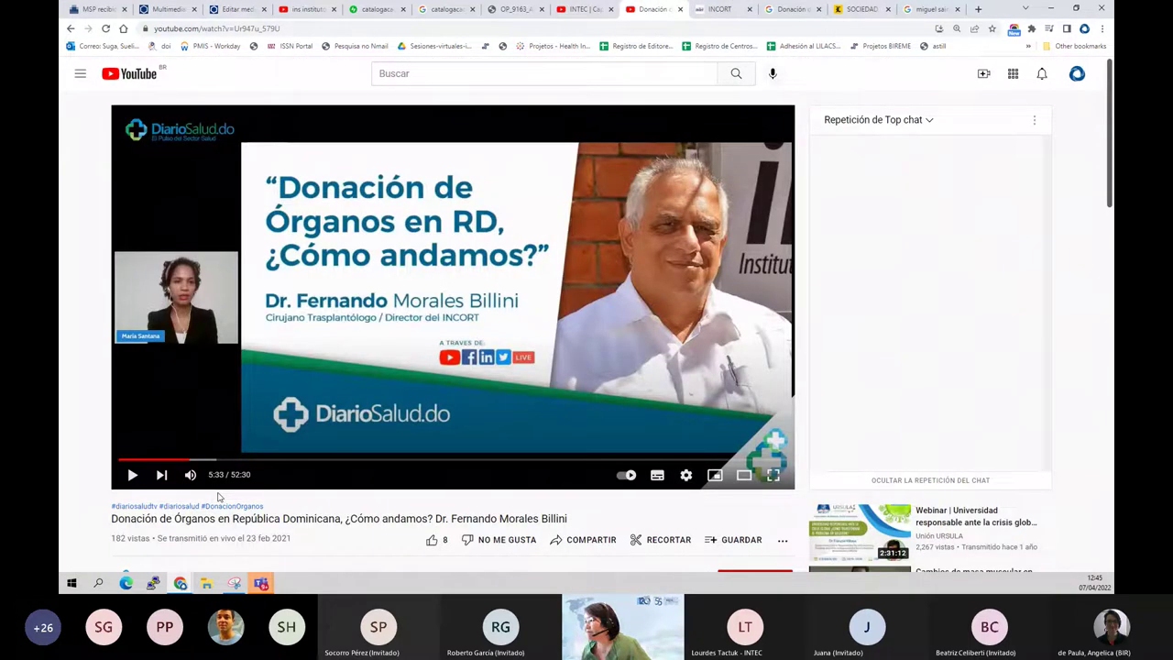
scroll(218, 495, down, 3)
click(209, 440)
drag(190, 415, 148, 416)
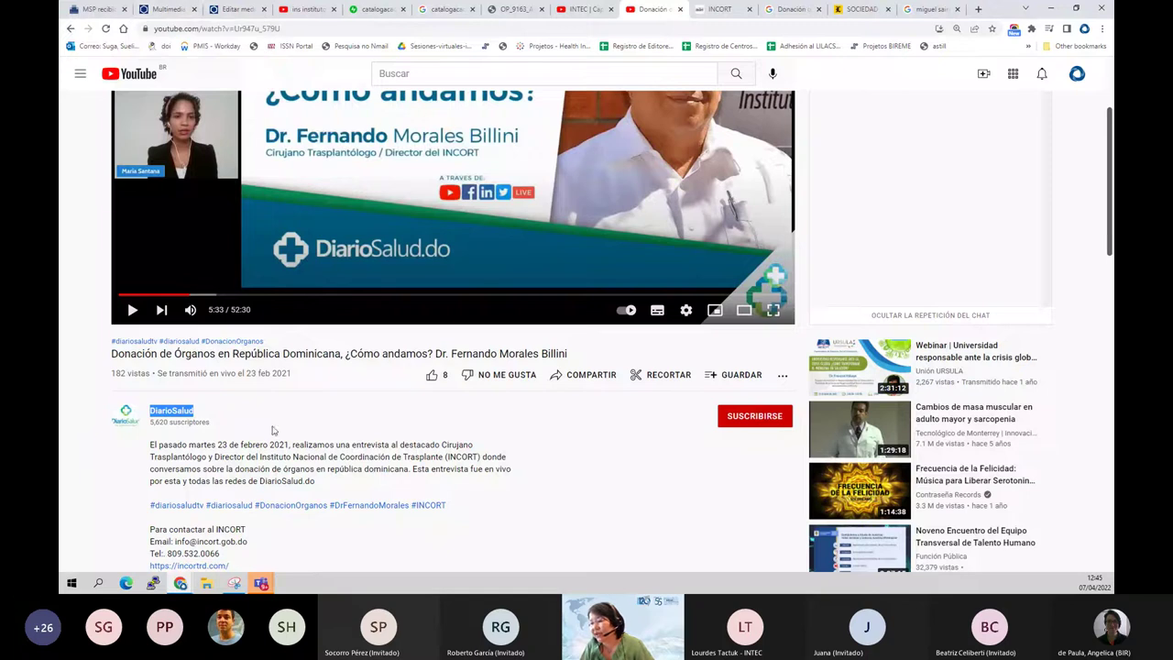
drag(447, 456, 478, 458)
key(ctrl+c)
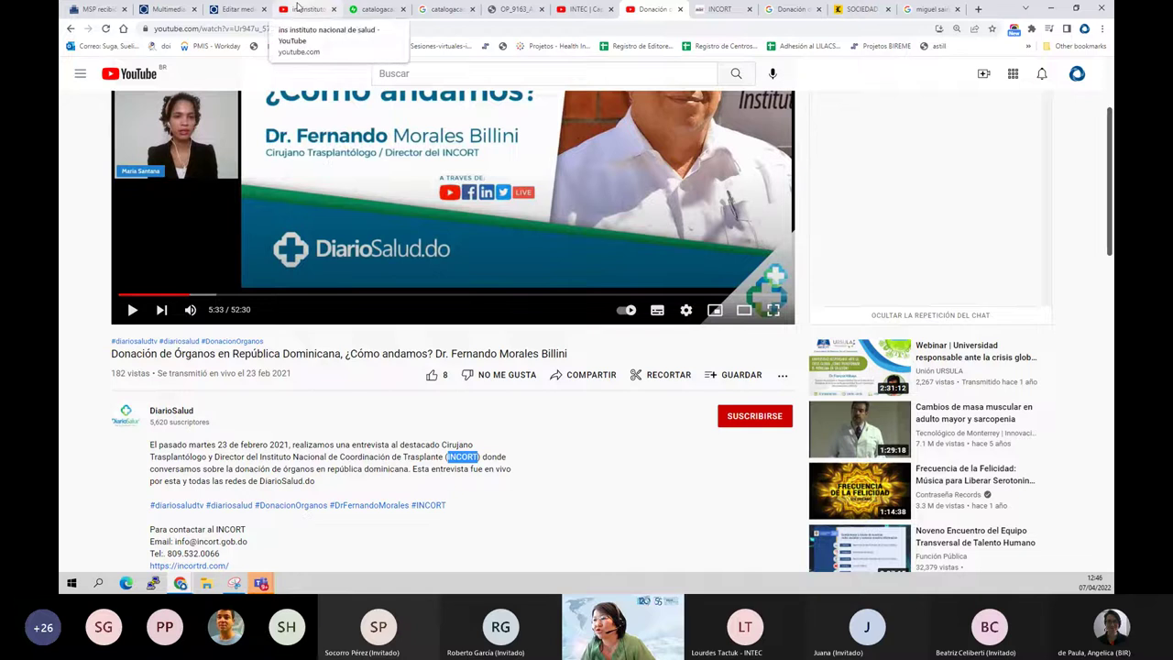
click(224, 17)
key(ctrl+v)
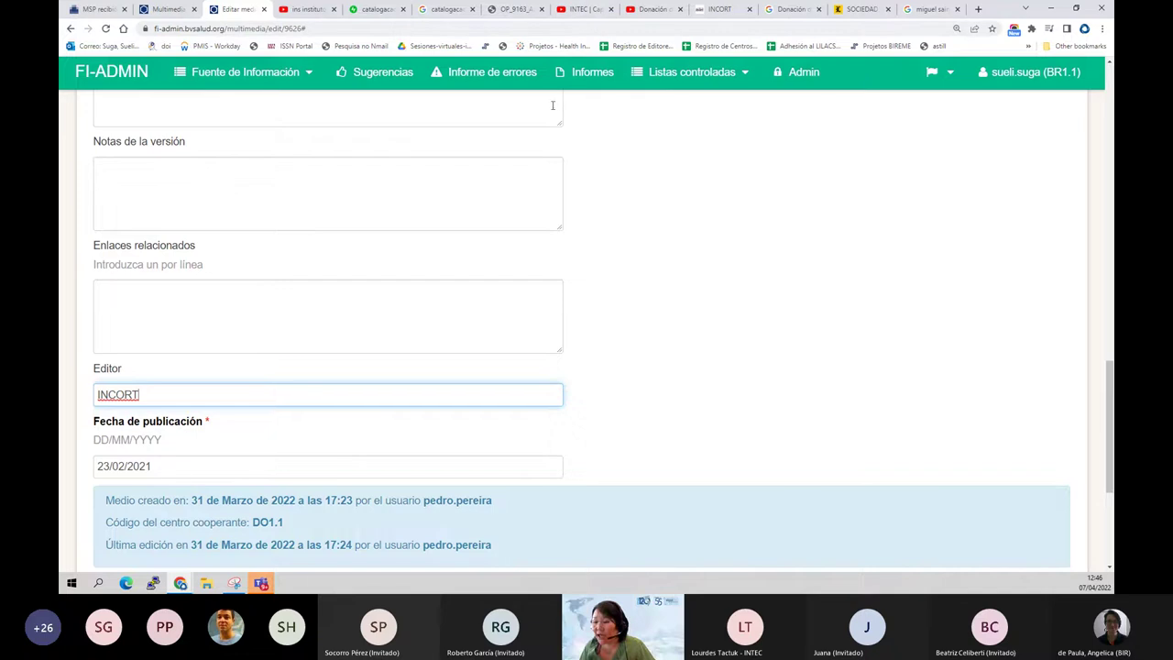
Compare the video's broadcast date on YouTube with the Fecha de publicación in the record
click(650, 9)
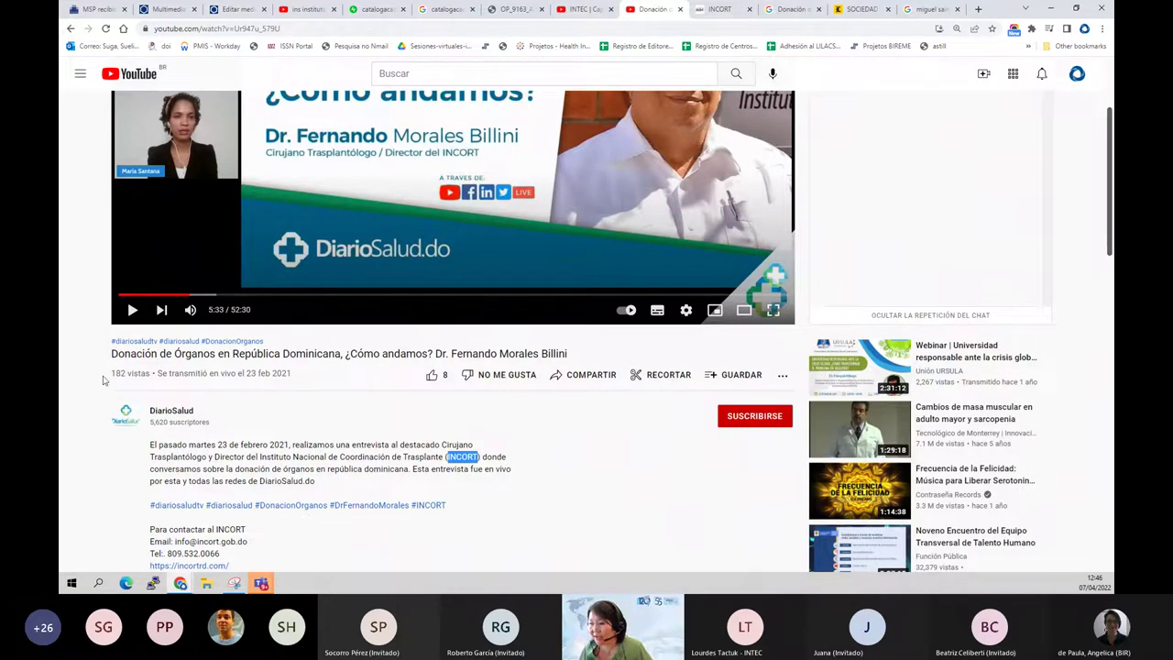
scroll(191, 245, up, 1)
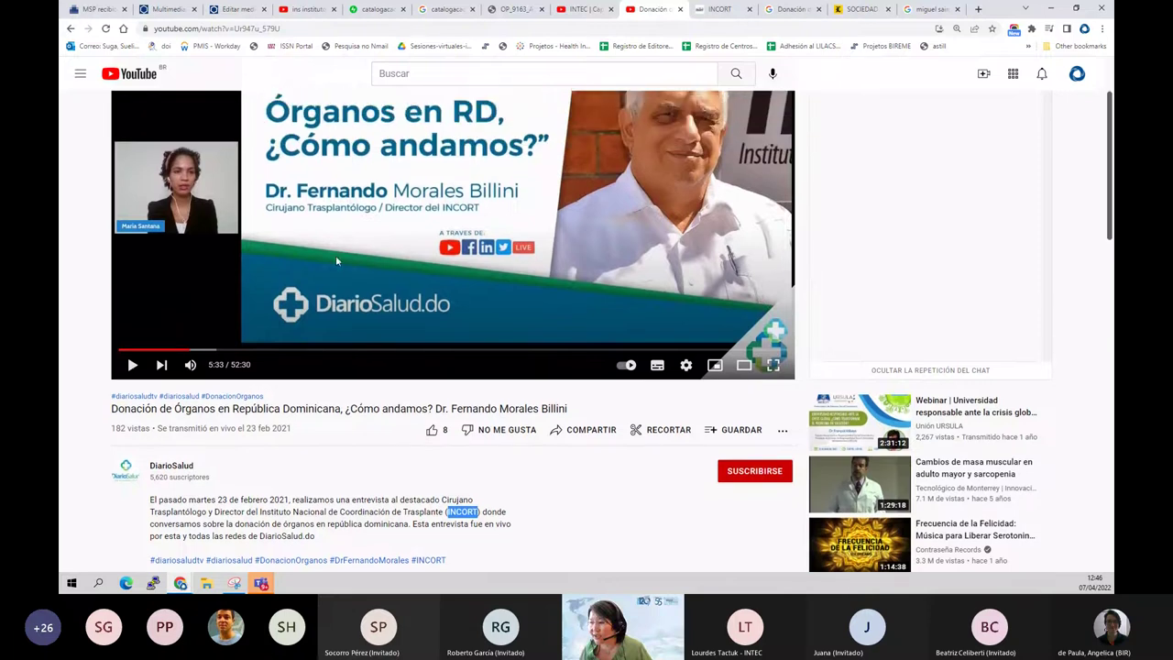
drag(290, 439, 252, 430)
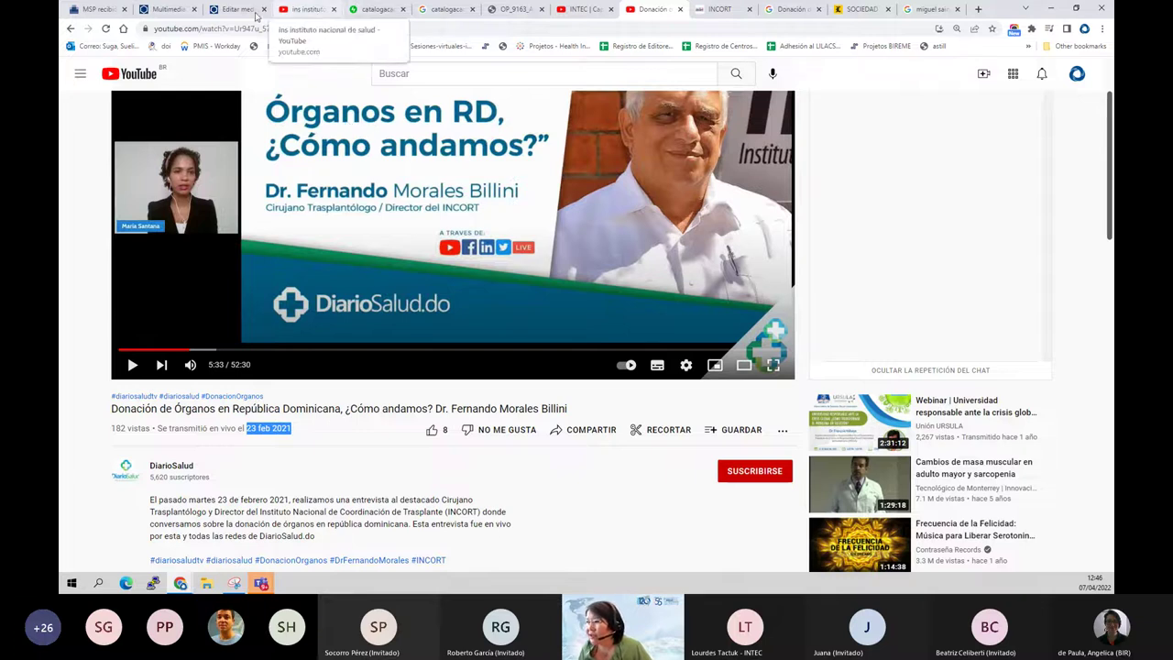
click(223, 11)
click(164, 484)
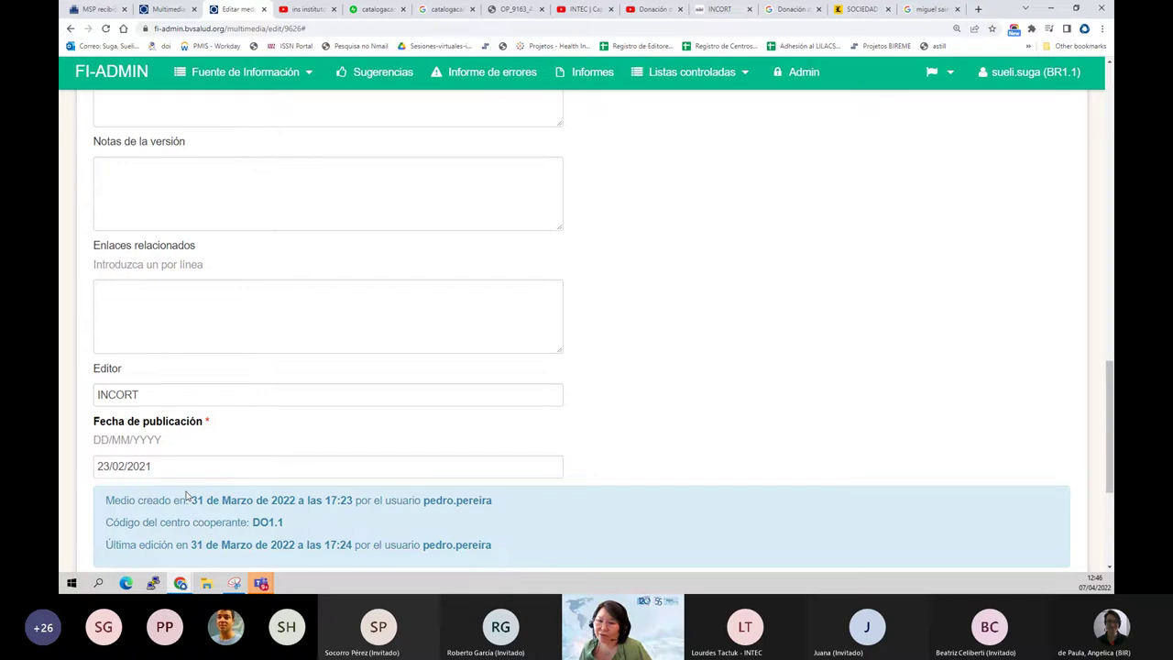
In the record's Indización section, look up "donacion" for the empty descriptor and examine the Donantes de Sangre entry
scroll(186, 495, up, 5)
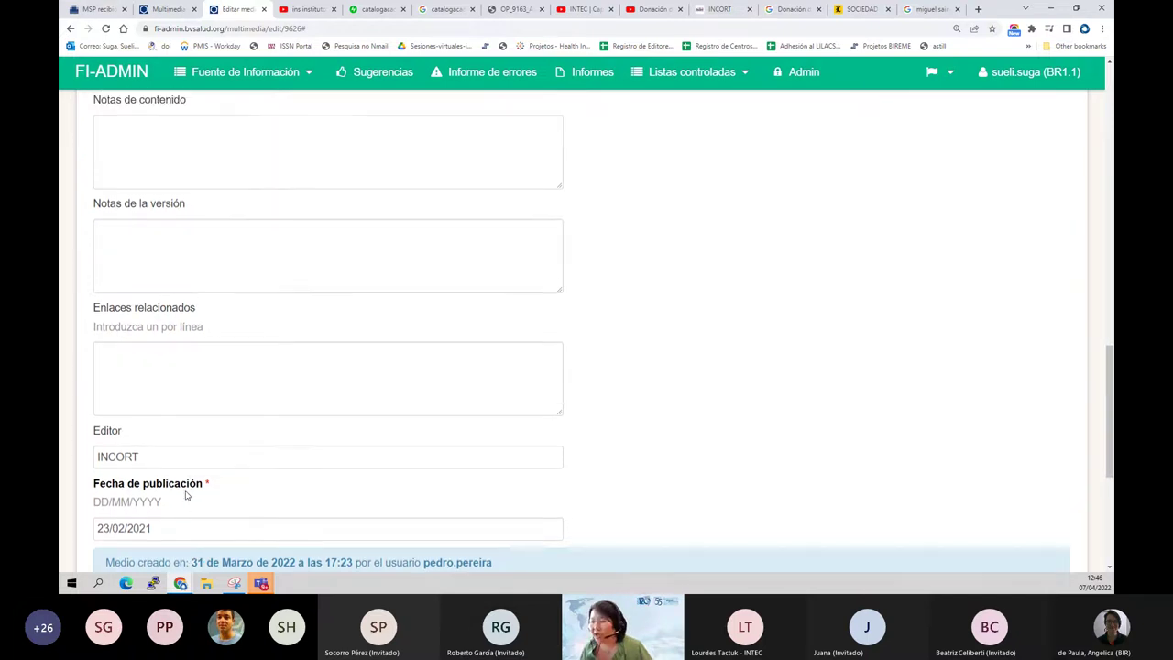
scroll(186, 490, up, 10)
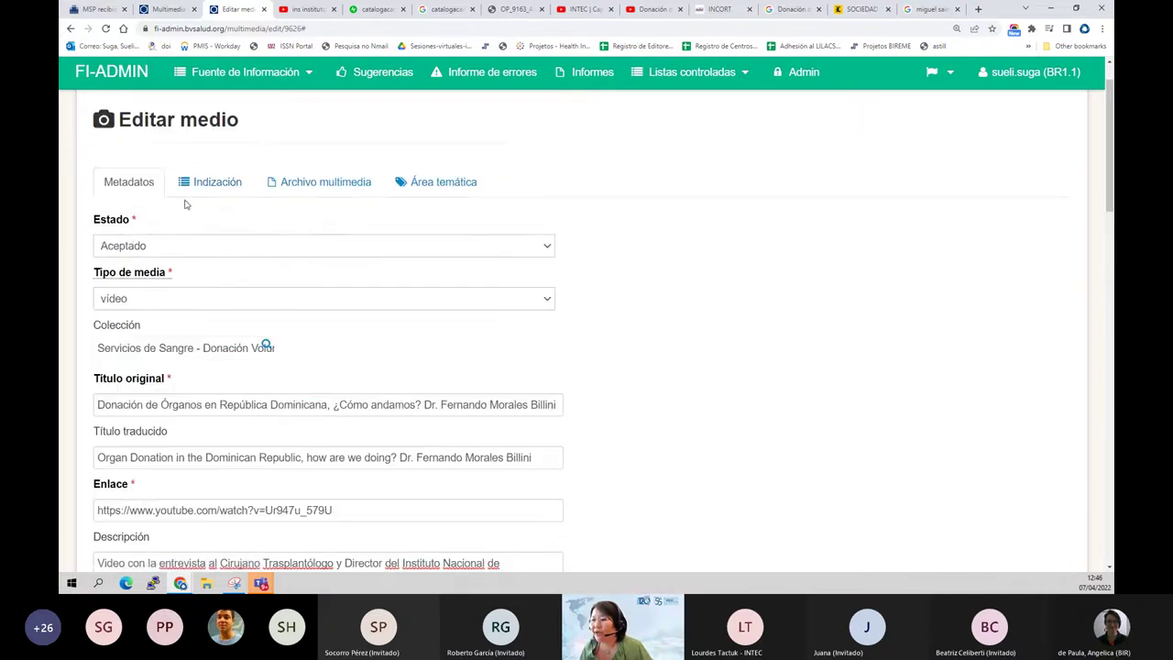
click(198, 187)
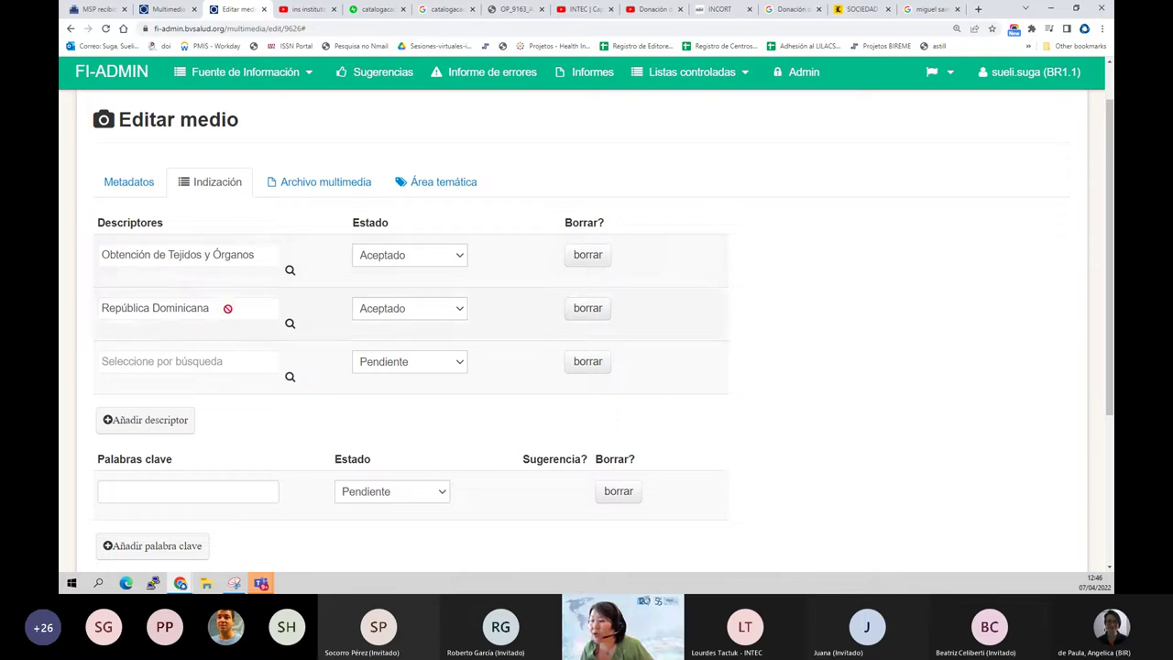
click(289, 377)
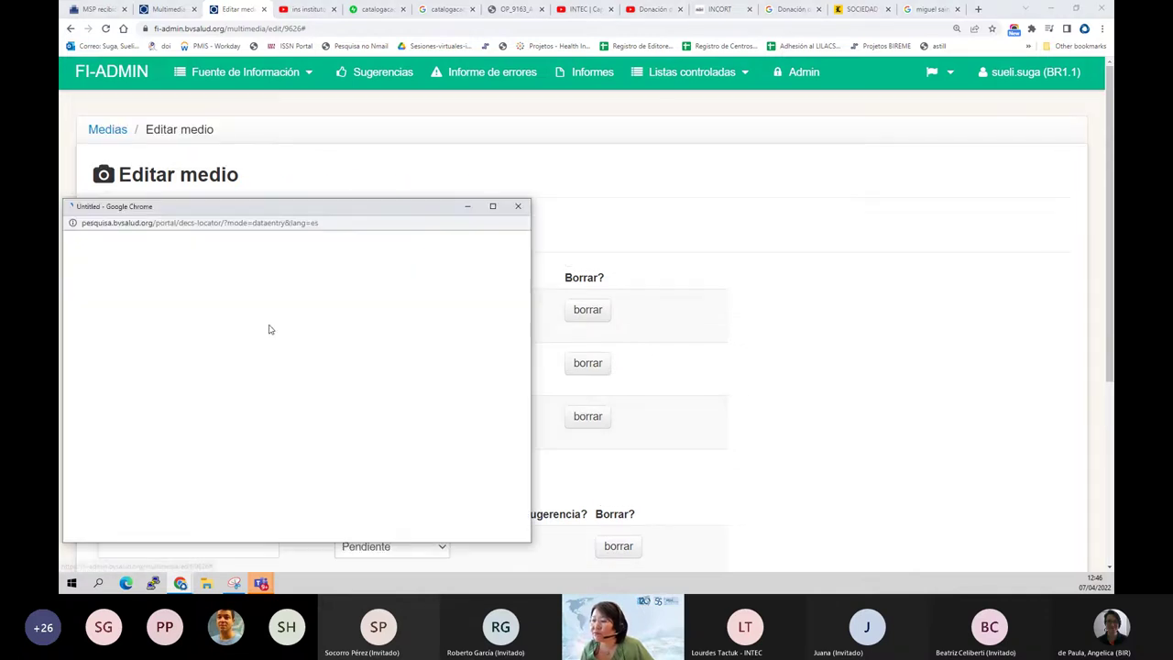
click(256, 287)
text(donacion)
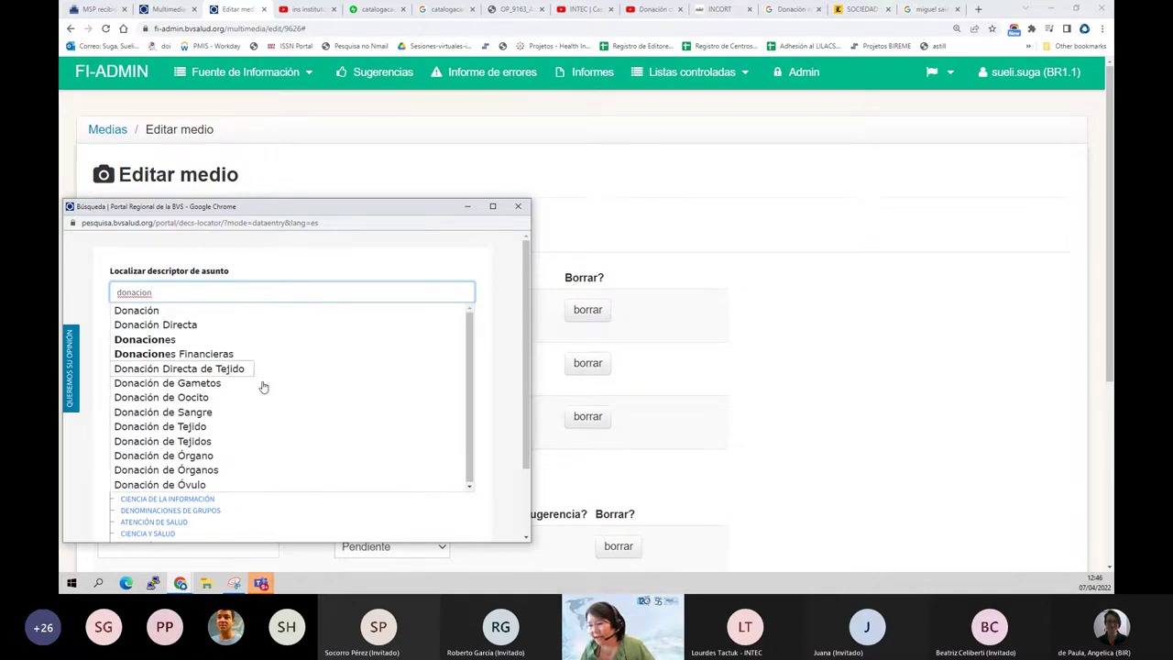
click(207, 412)
scroll(210, 412, down, 2)
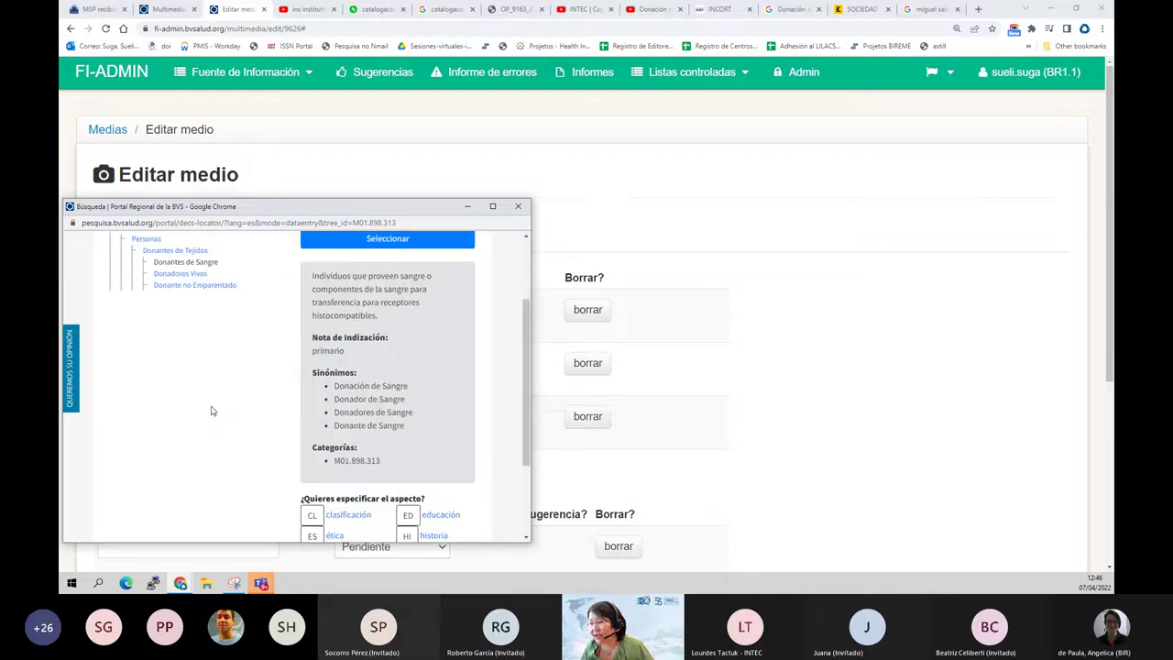
scroll(210, 411, up, 2)
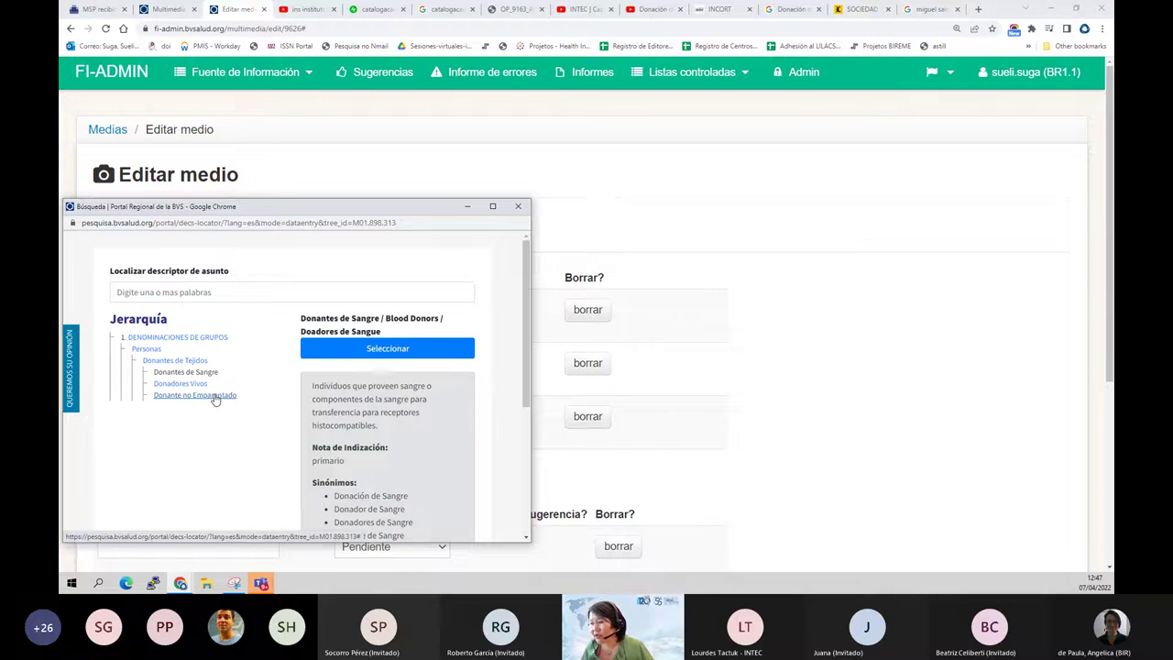
Search the descriptor locator for "donación" and examine the preferred term Obtención de Tejidos y Órganos
click(209, 291)
text(donación)
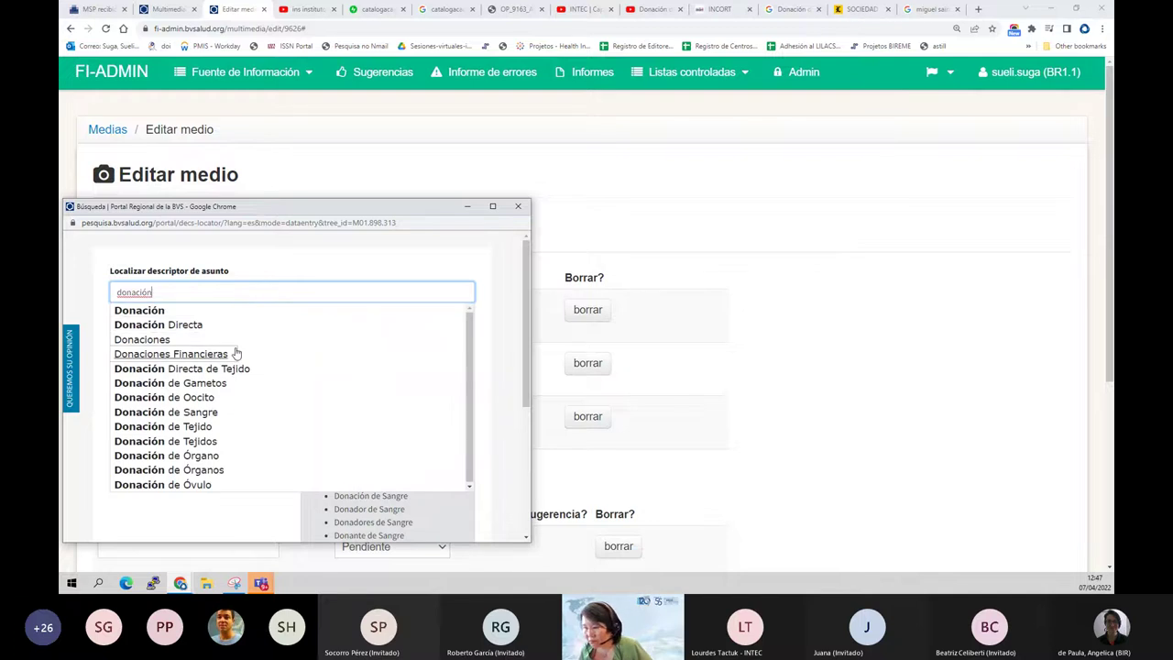
scroll(207, 414, down, 1)
click(207, 414)
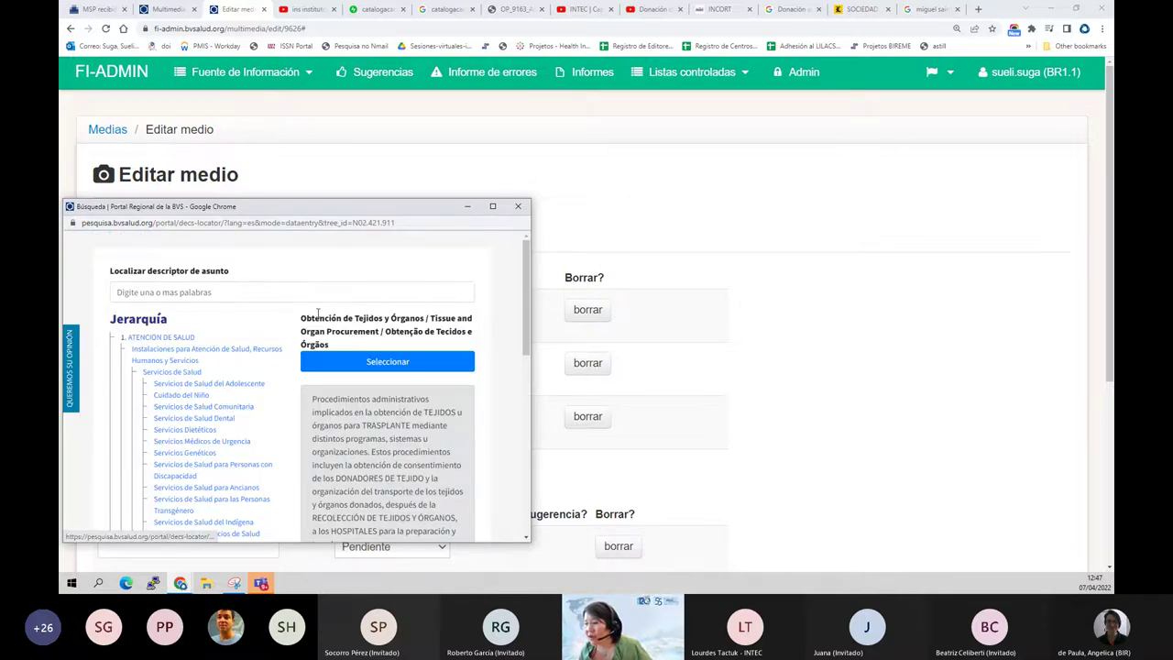
drag(302, 321, 424, 332)
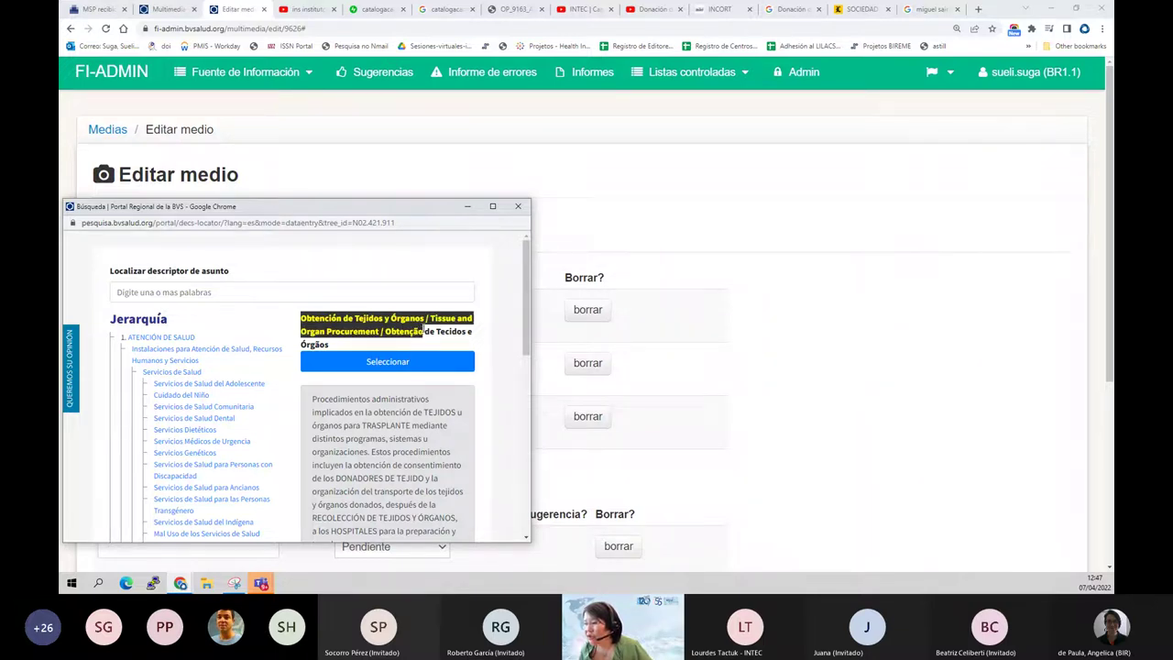
drag(423, 331, 425, 320)
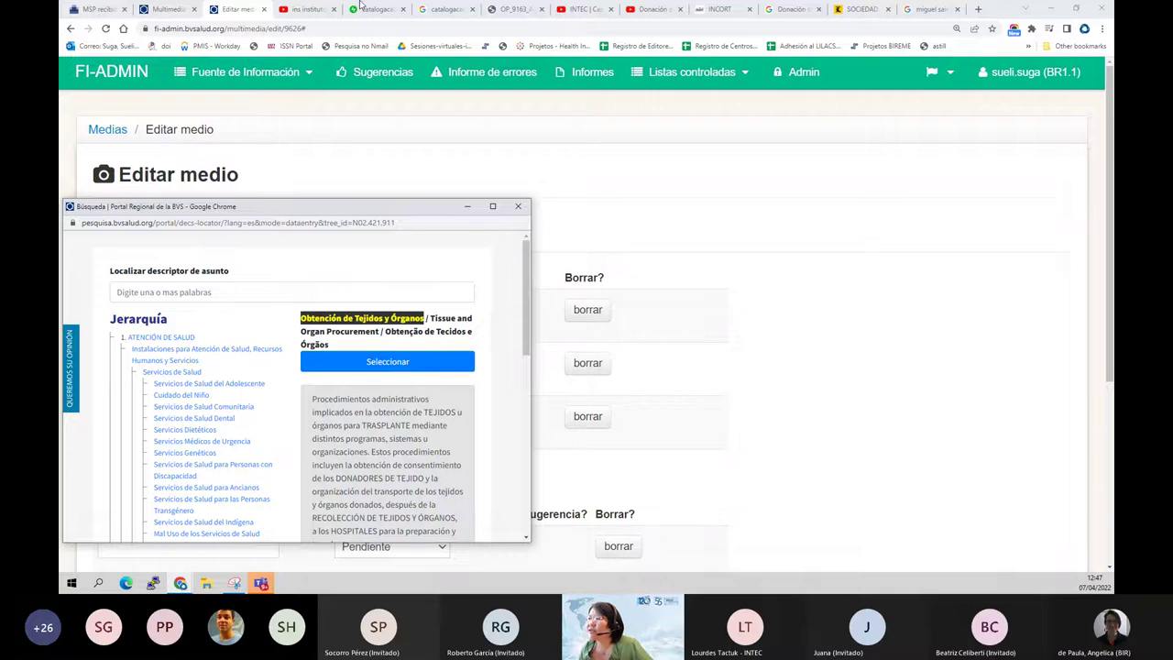
Review the YouTube video's title slide and the INCORT site's transplant information for indexing topics, returning to the FI-ADMIN record
click(652, 9)
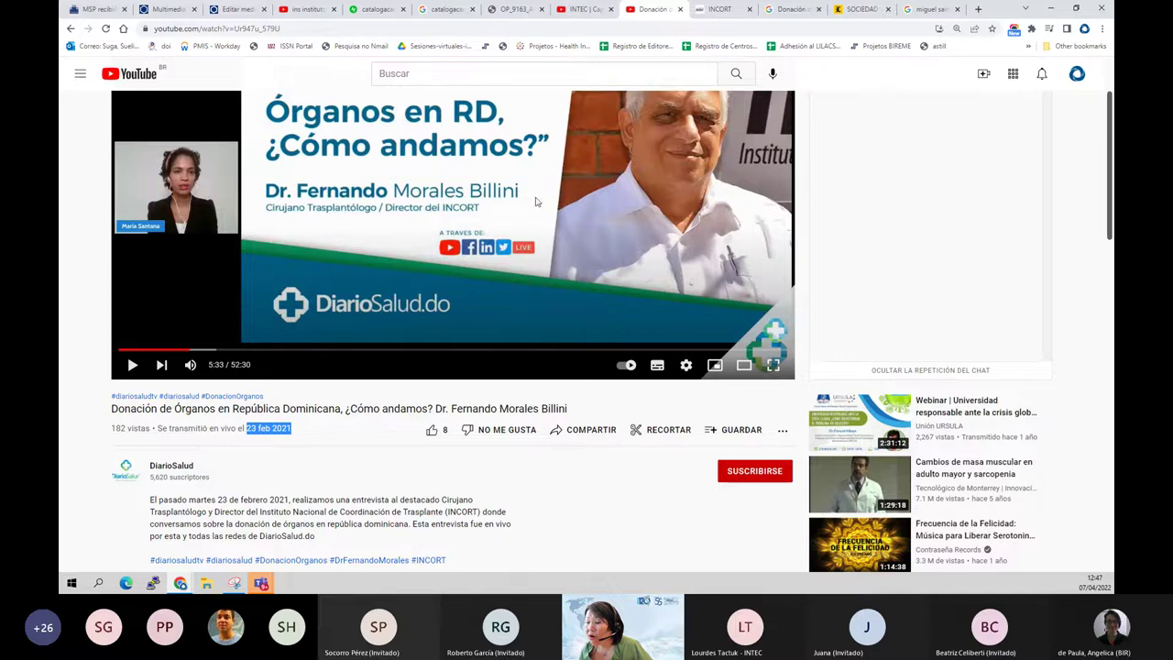
click(707, 16)
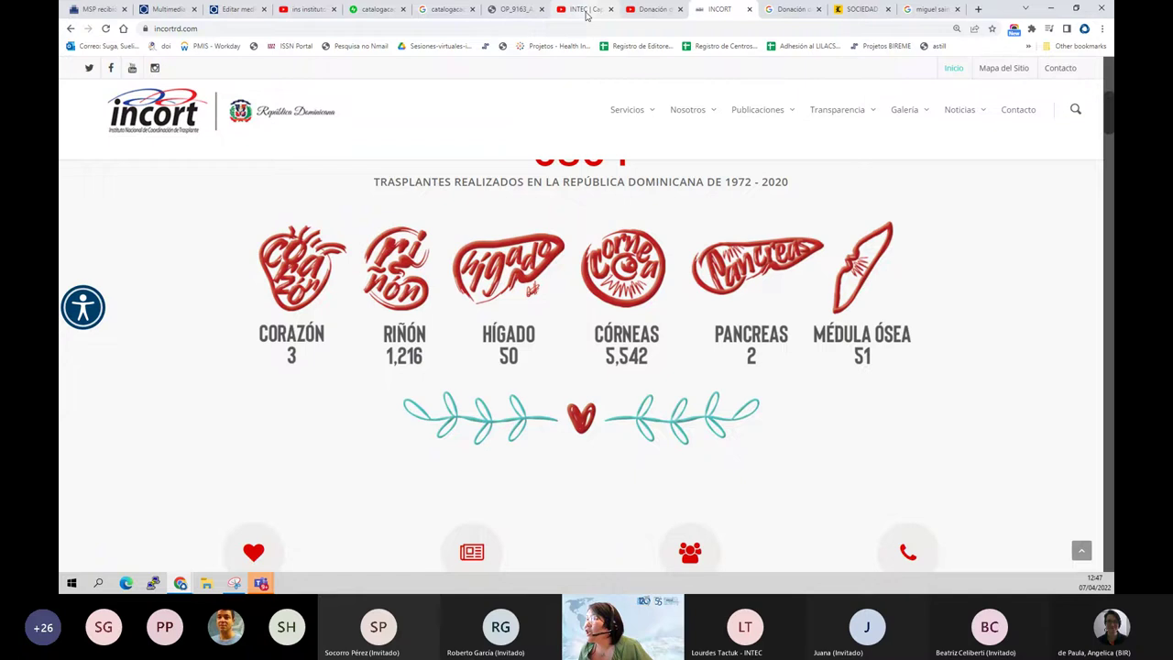
click(653, 9)
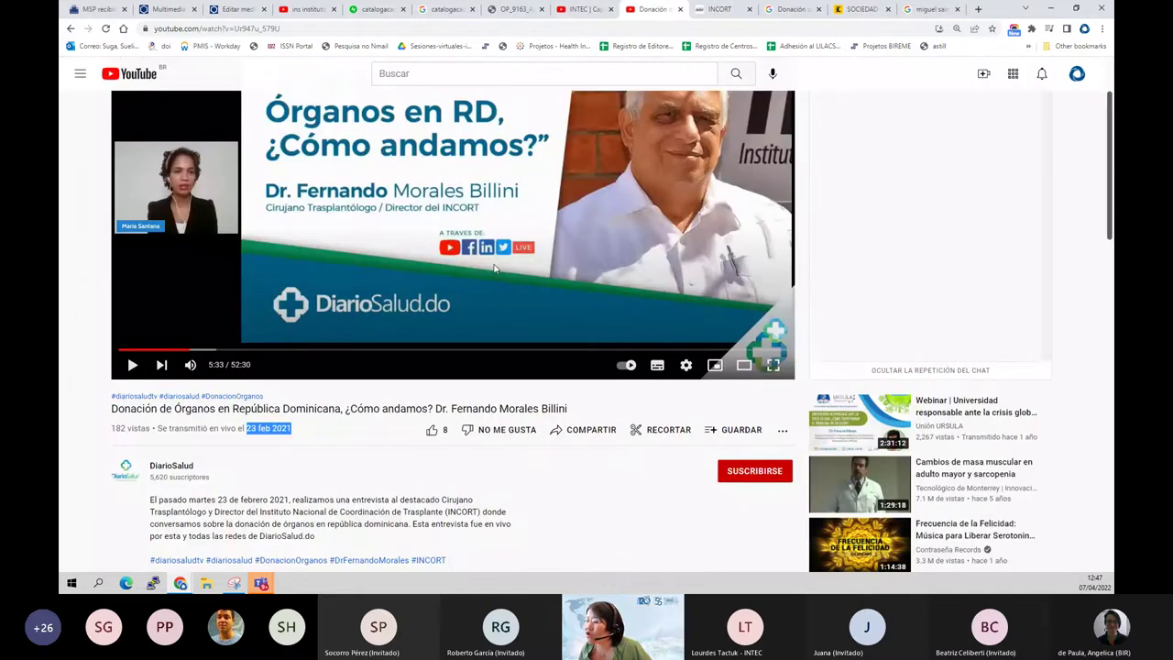
scroll(493, 267, up, 2)
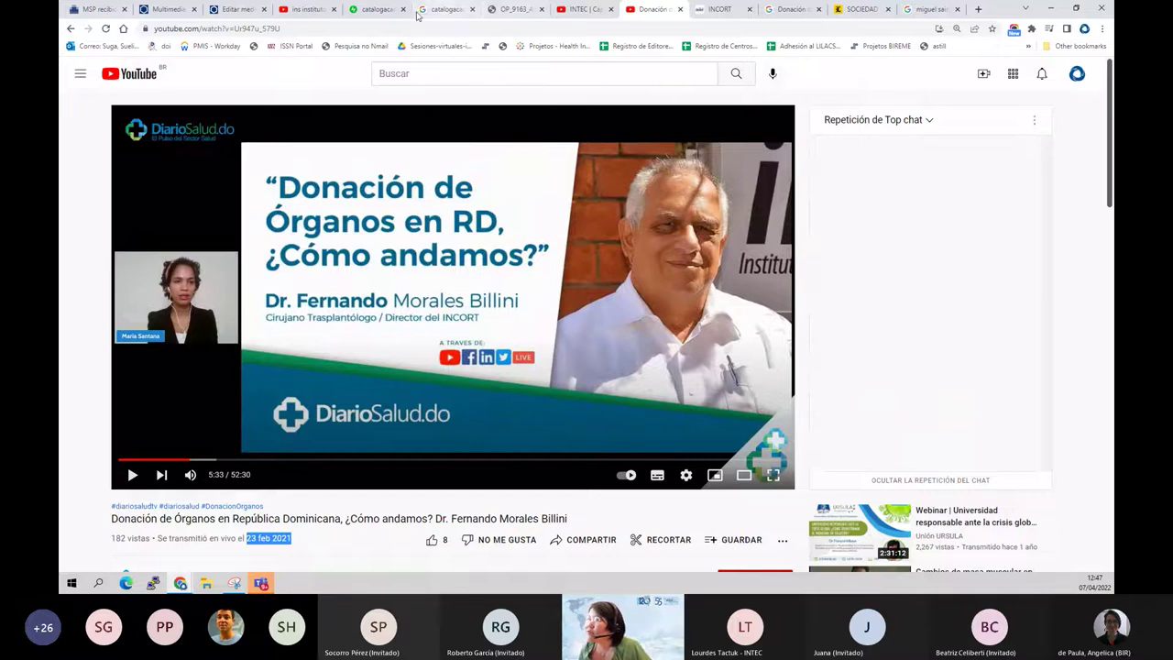
click(253, 12)
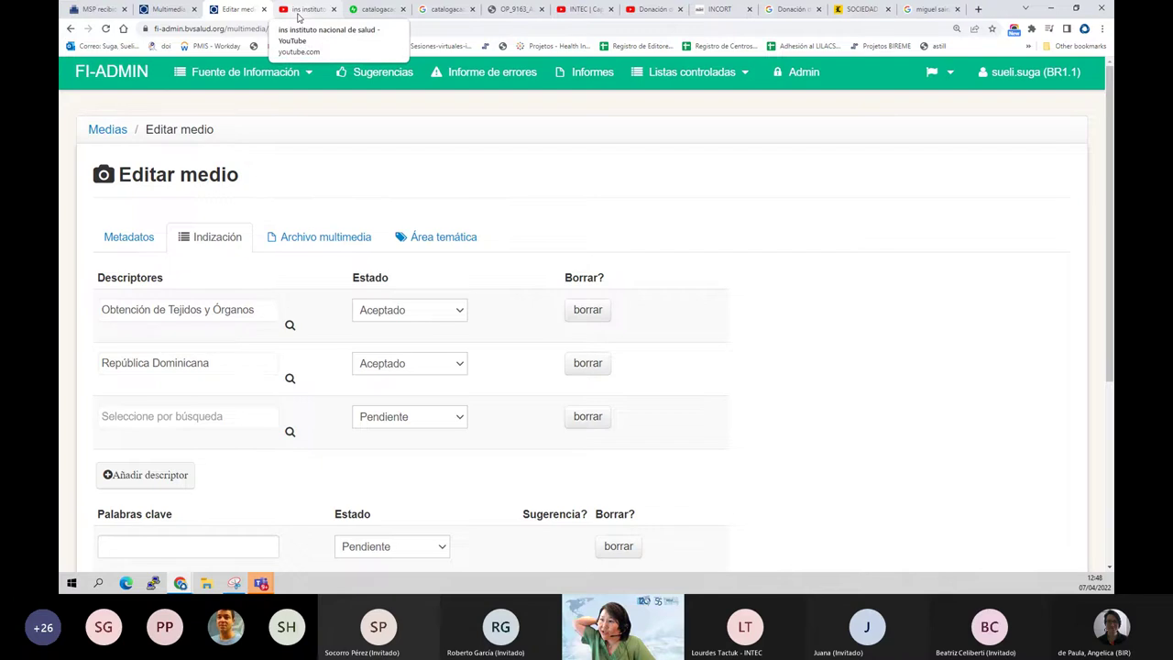
Search the descriptor locator for "trasplante de" and open the Trasplante de Corazón entry
click(289, 431)
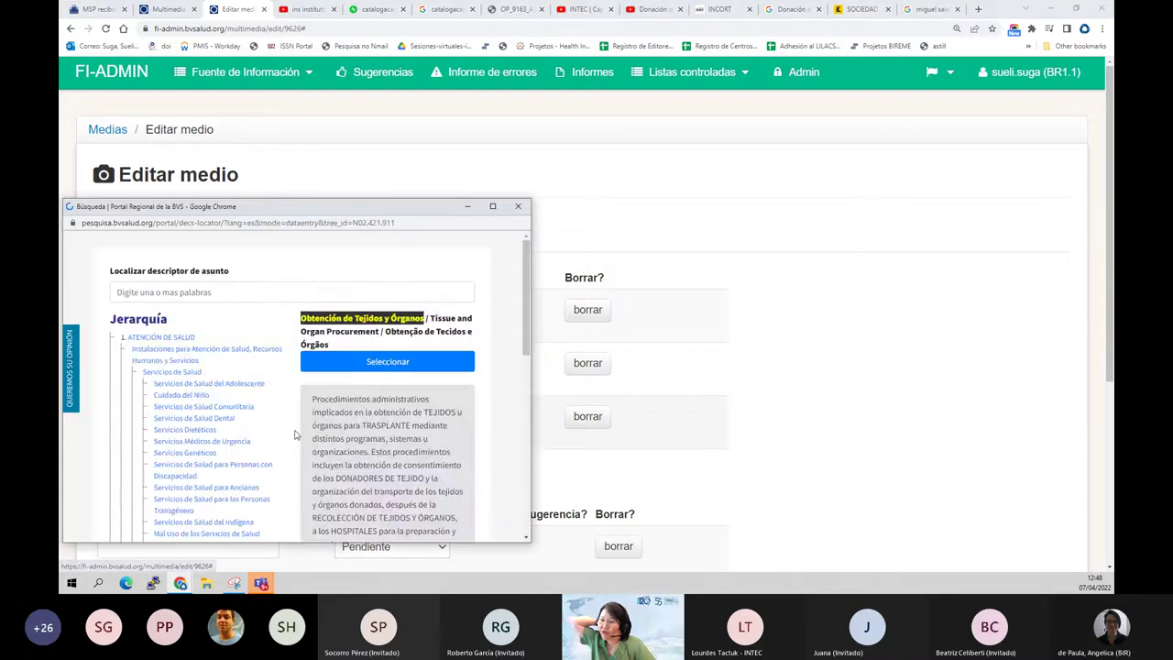
click(196, 289)
text(trasp)
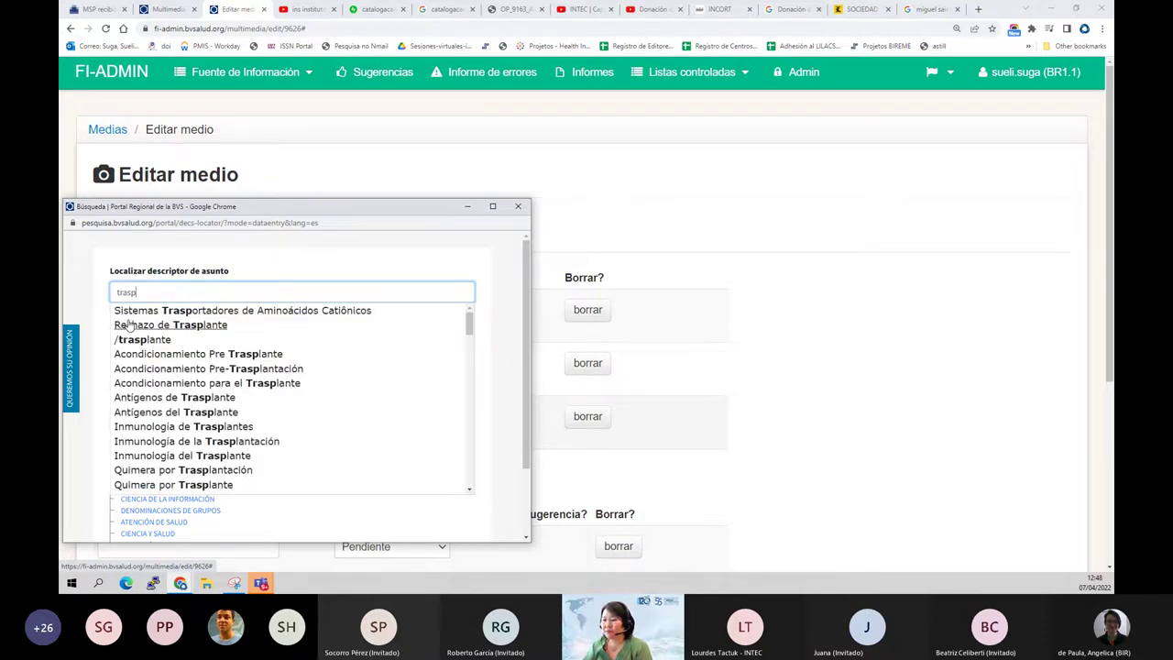
text(l)
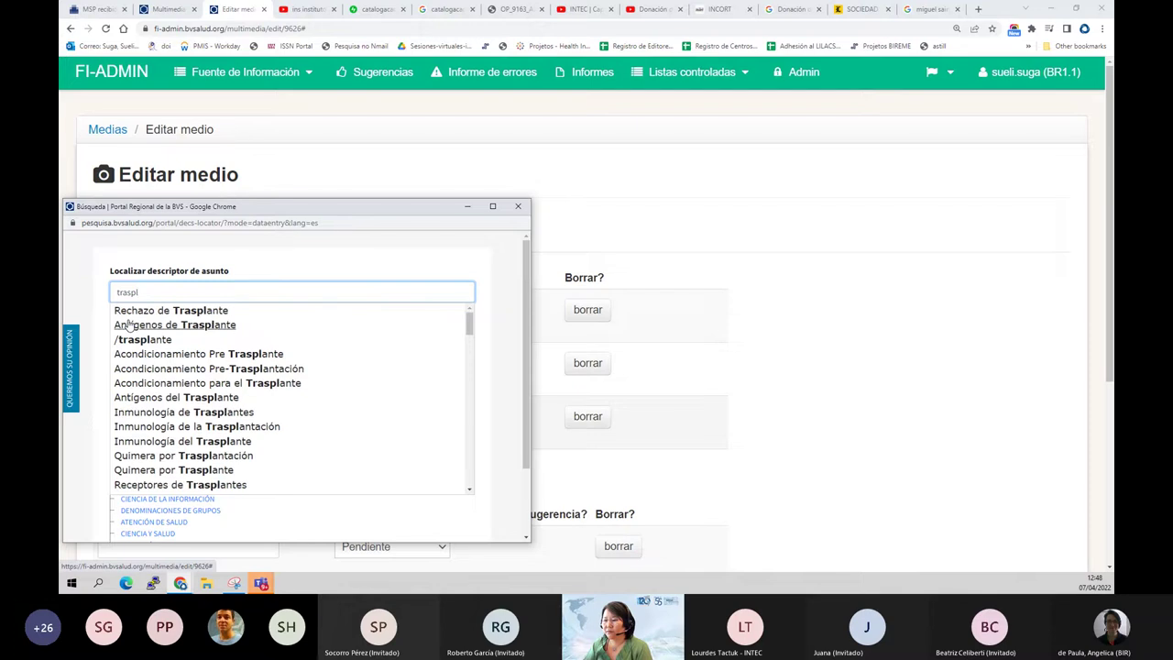
text(ante de)
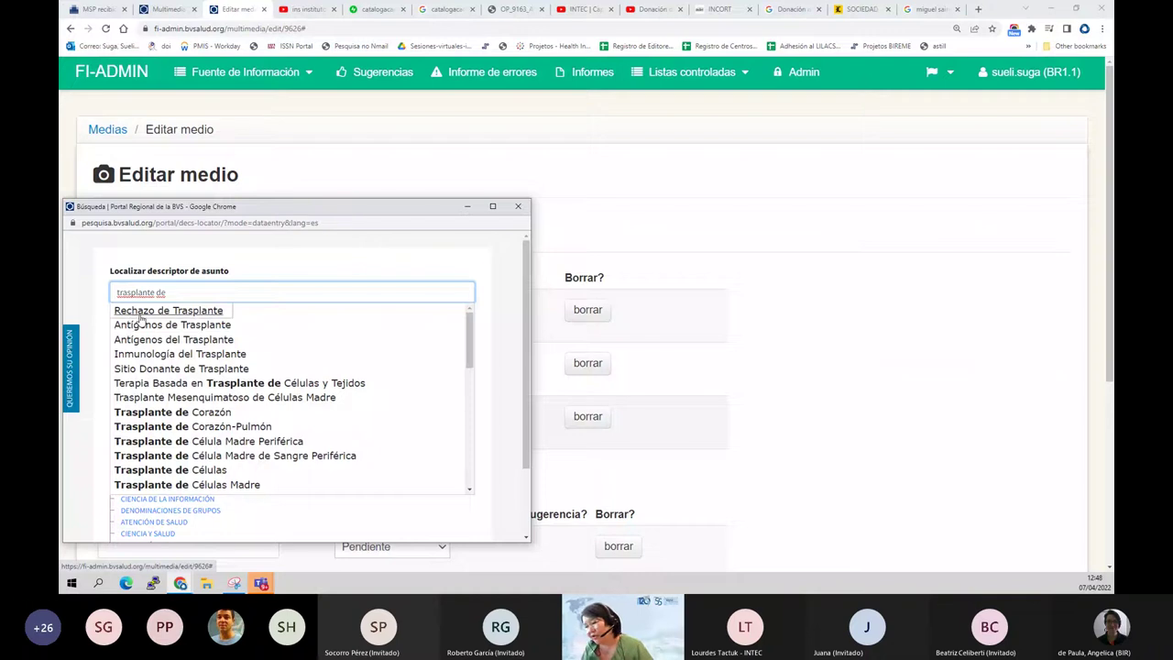
click(166, 419)
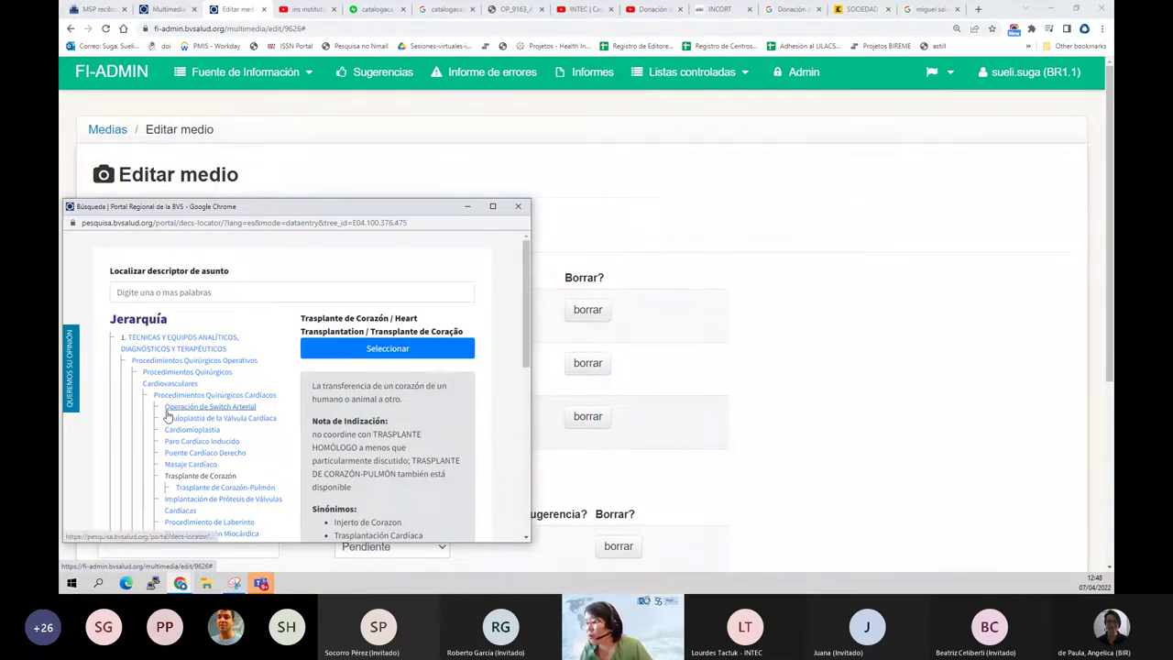
Search the locator for "donacion de c", review the qualifiers offered for Trasplante de Corazón, and close the locator without selecting a descriptor
click(159, 294)
text(d)
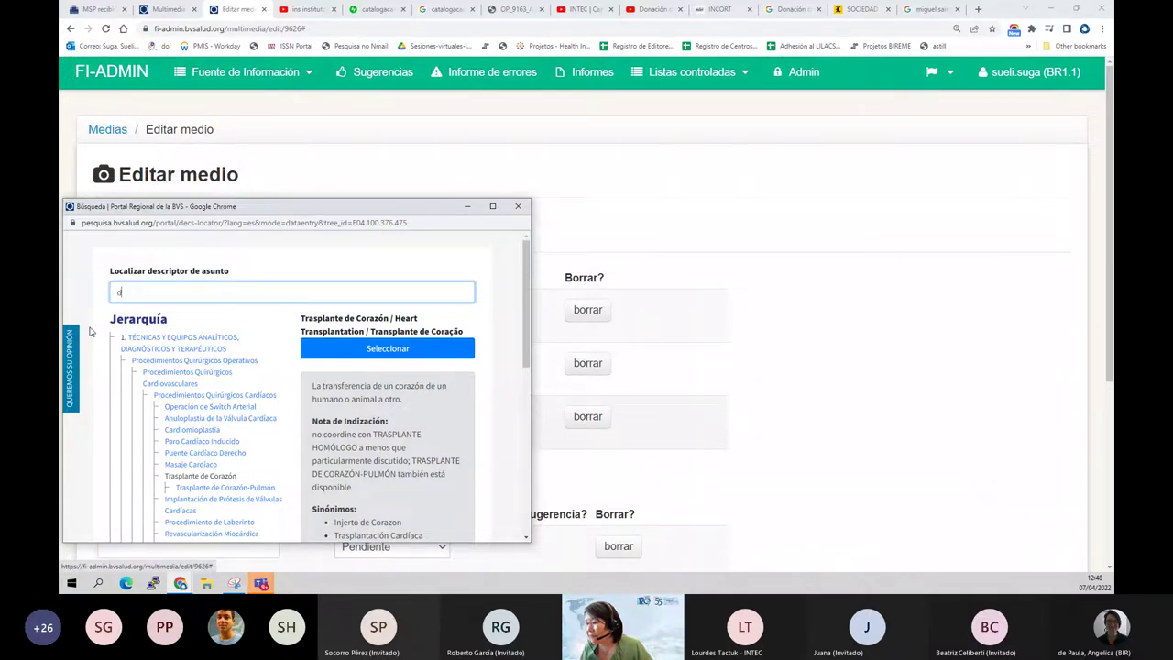
text(onacion de)
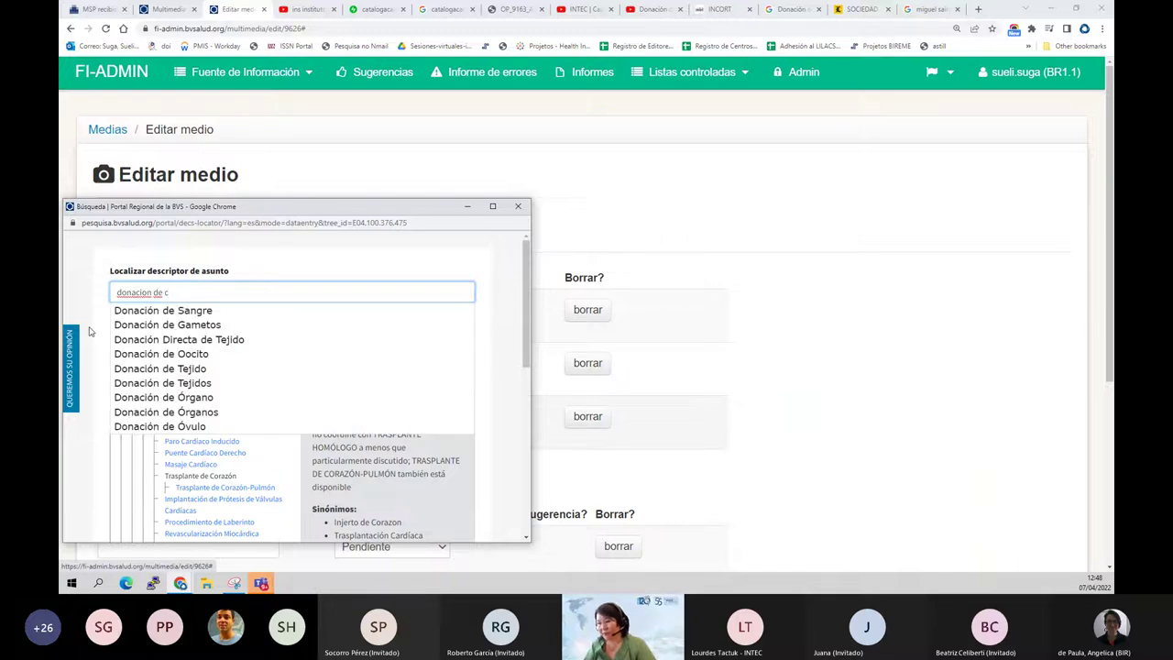
text( c)
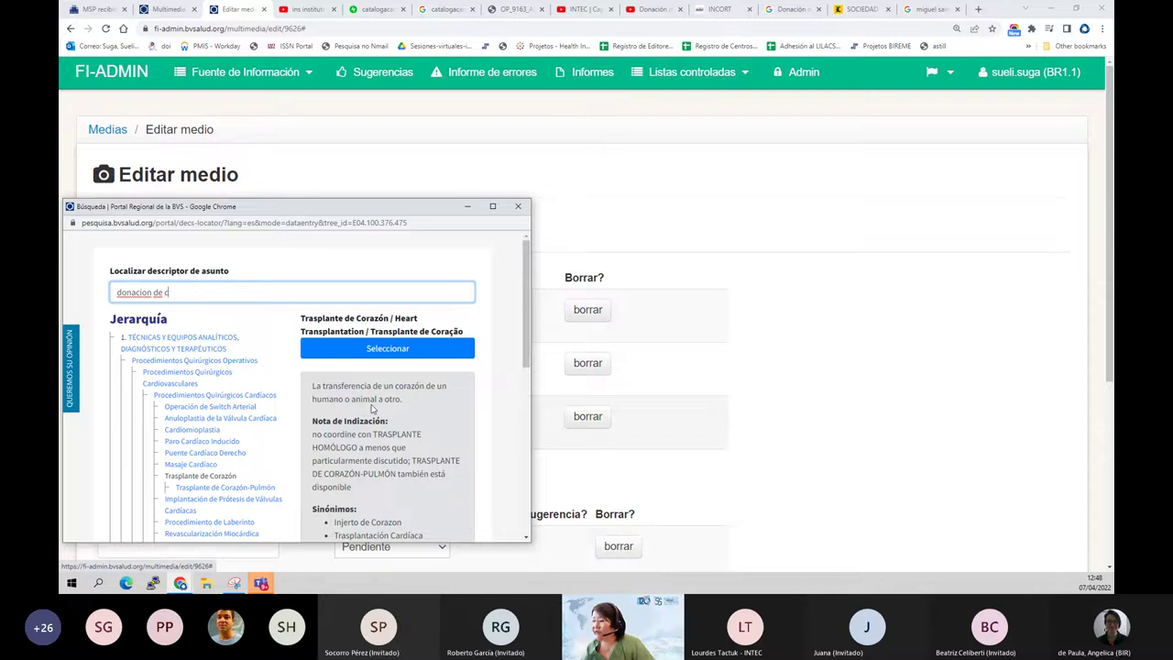
scroll(372, 408, down, 3)
scroll(372, 409, down, 2)
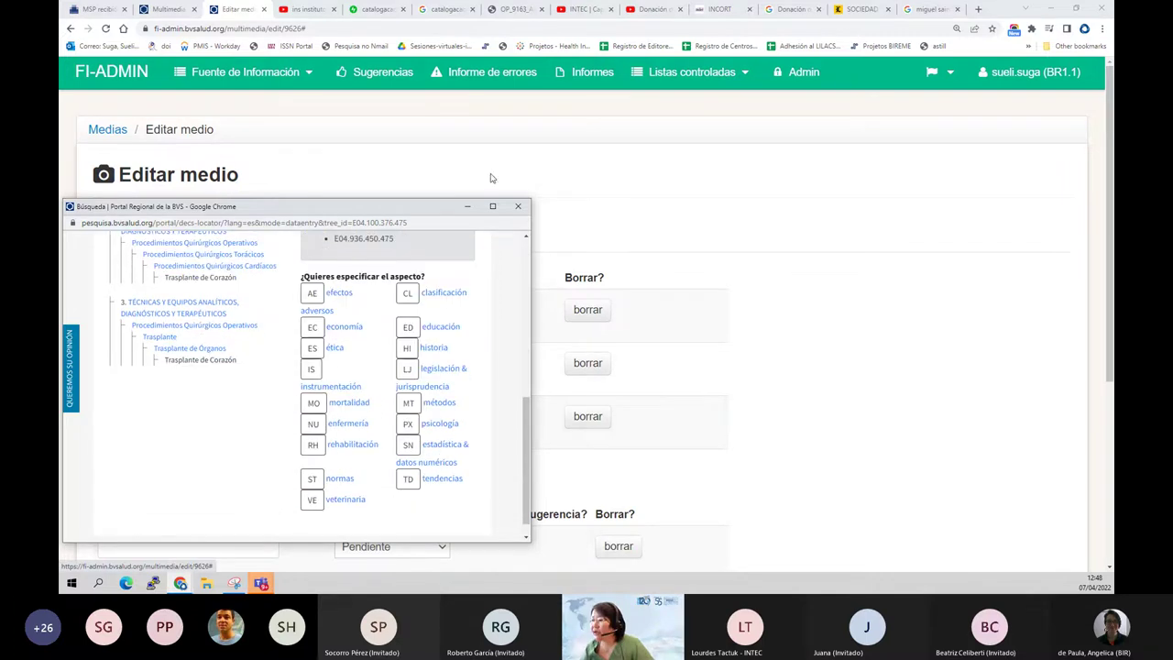
click(529, 210)
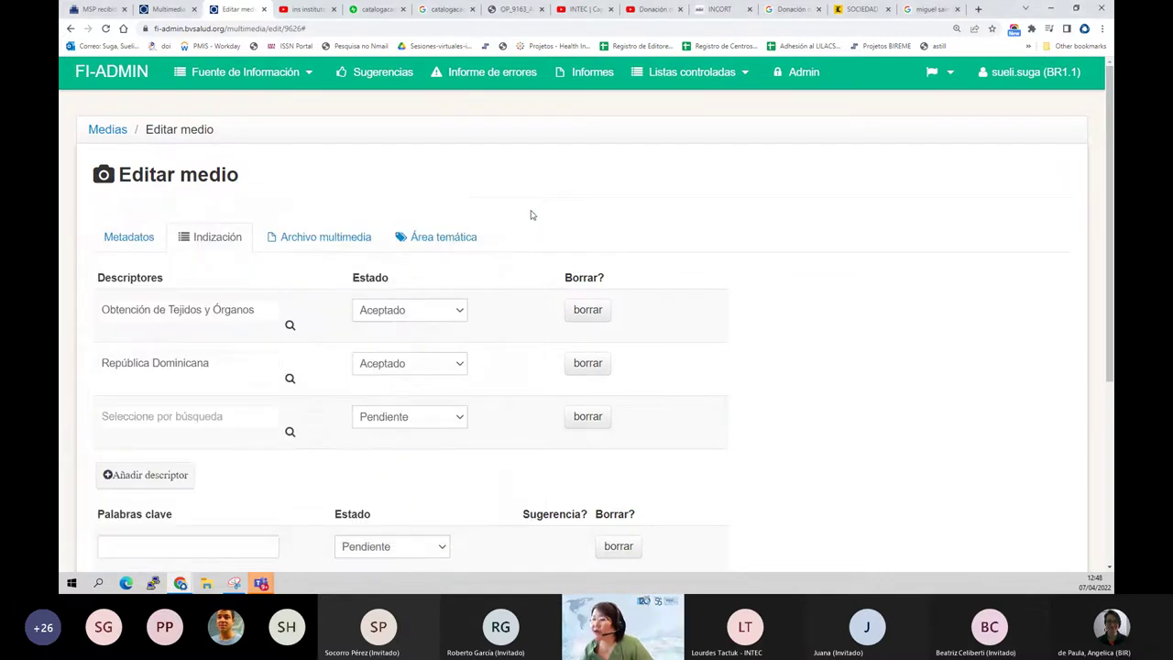
Compare the record's assigned descriptors with the topic shown on the YouTube video's title slide
scroll(529, 215, down, 1)
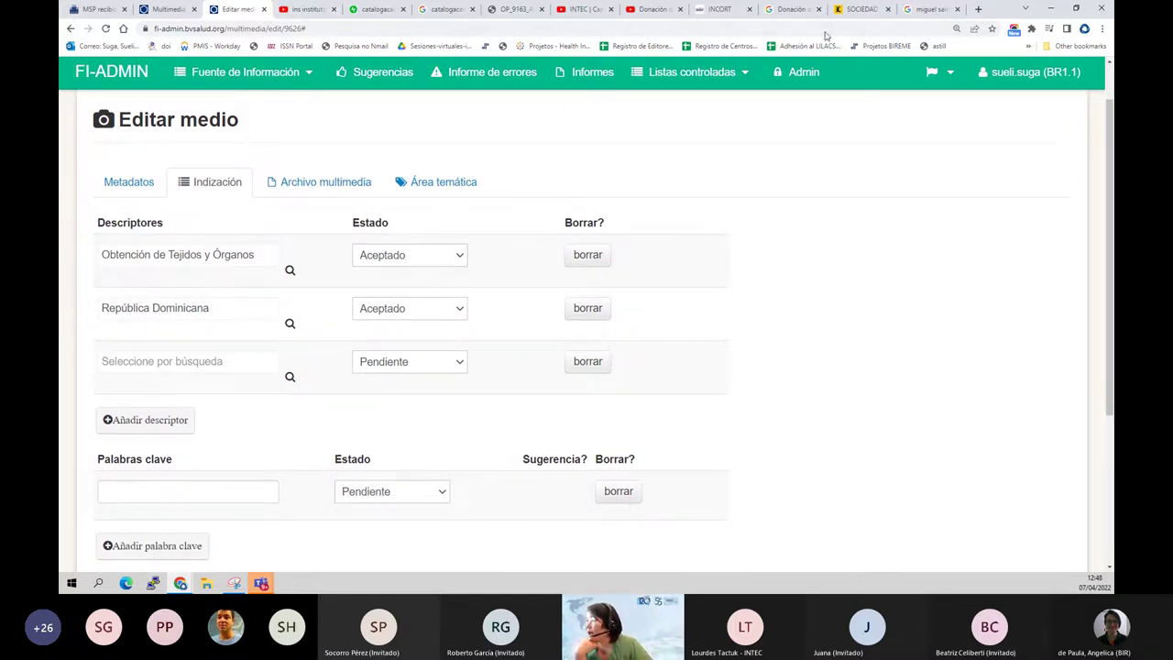
double_click(990, 20)
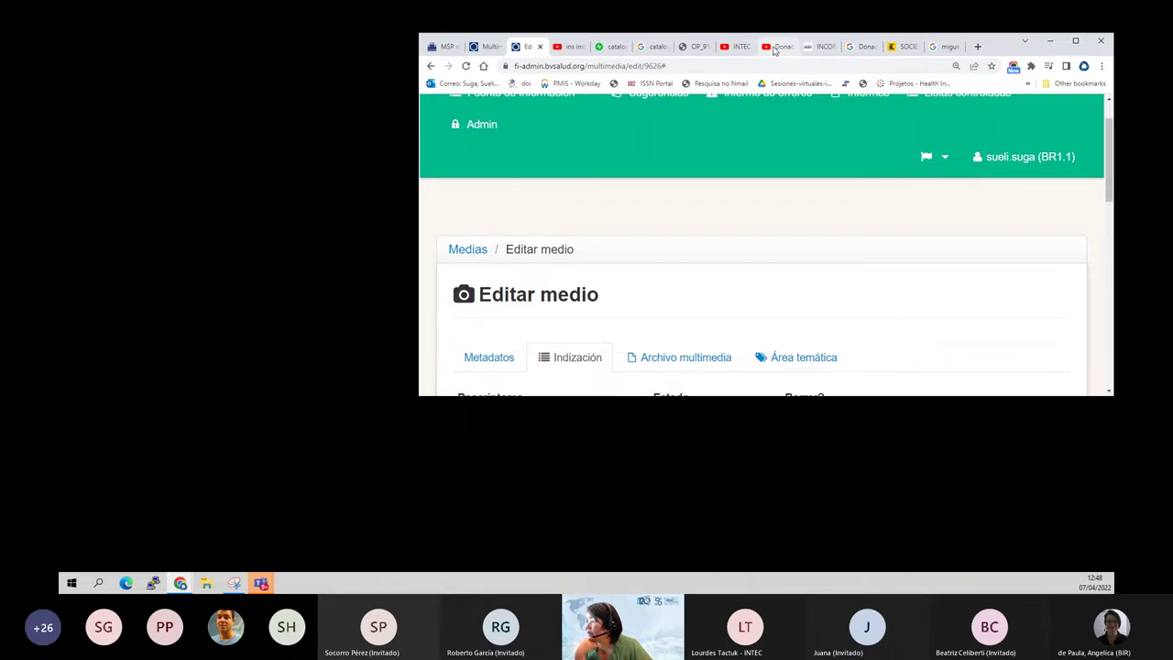
click(775, 47)
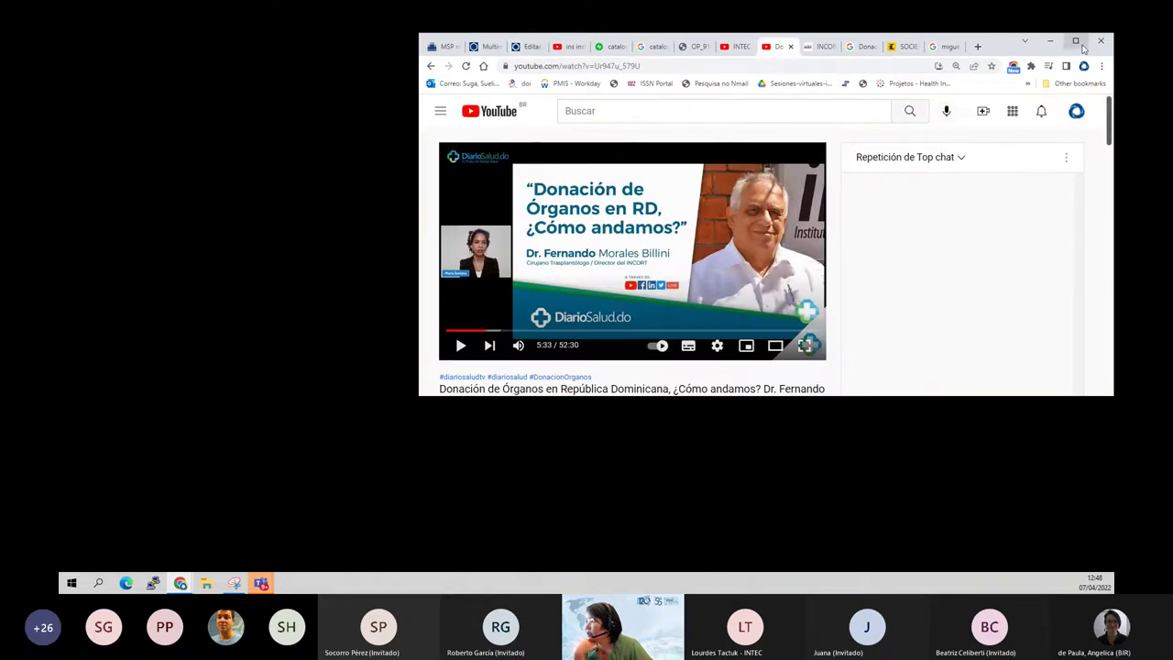
click(1074, 41)
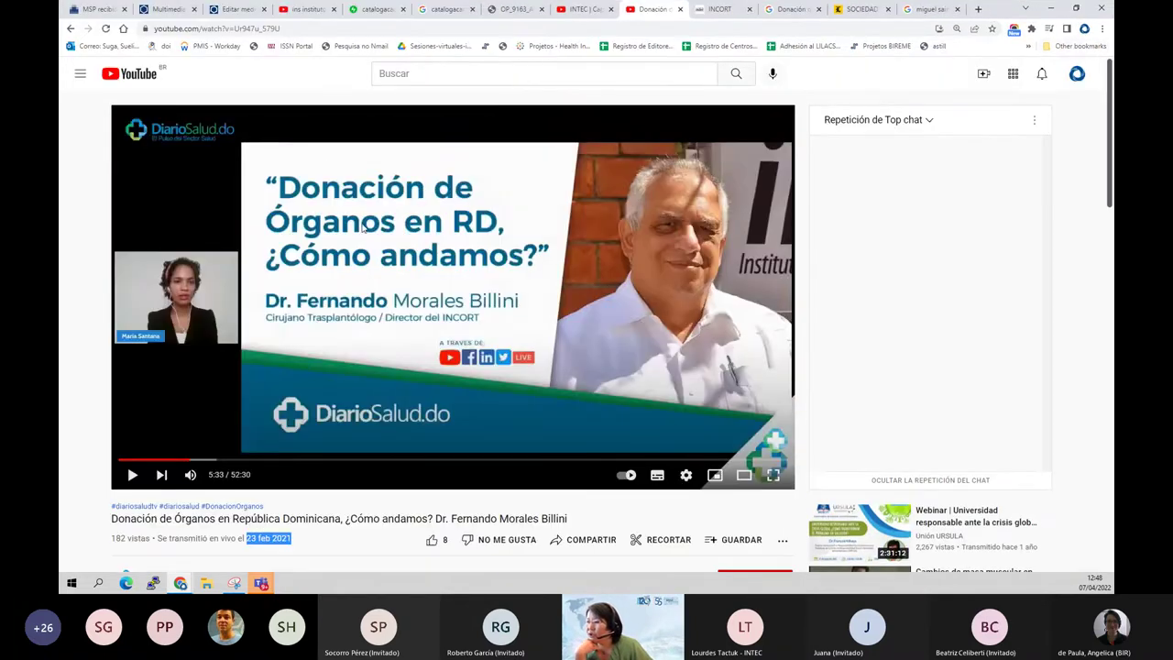
click(225, 11)
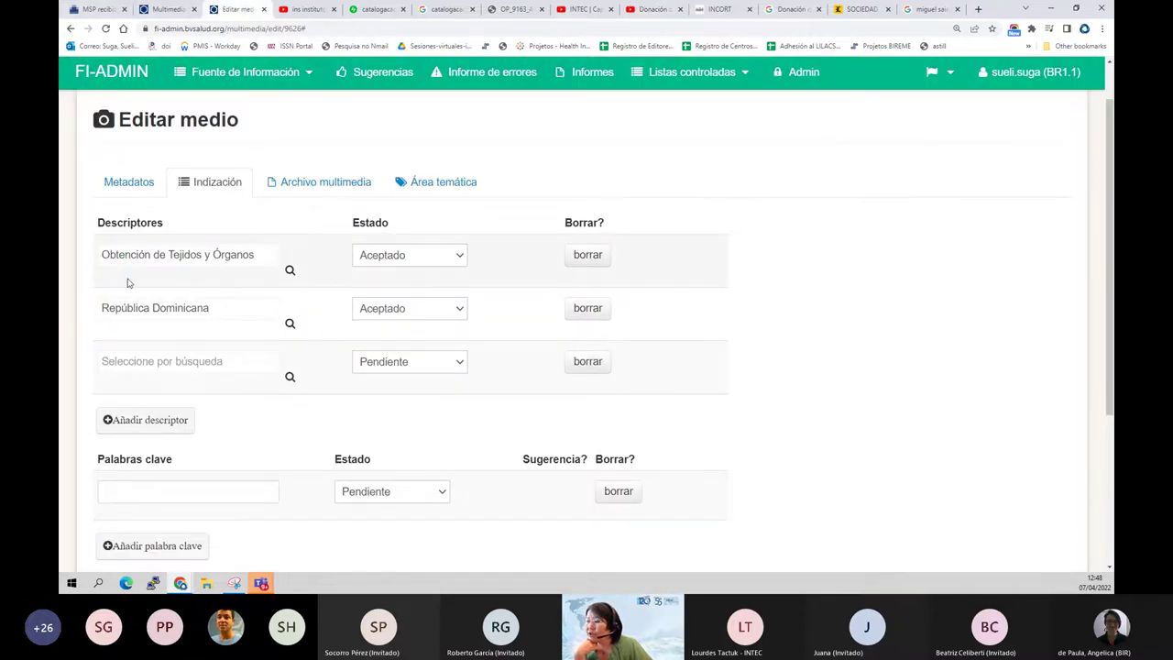
Add the keyword "Donación de Órganos" to the record's indexing and set its status to Aceptado
click(141, 497)
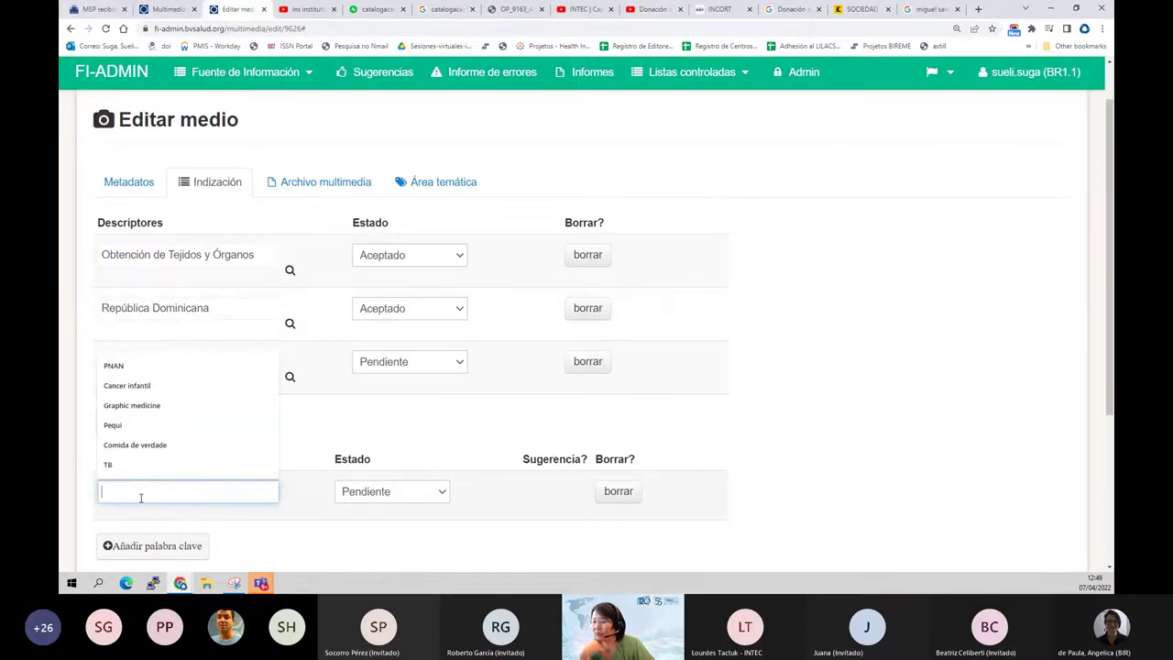
text(Donación)
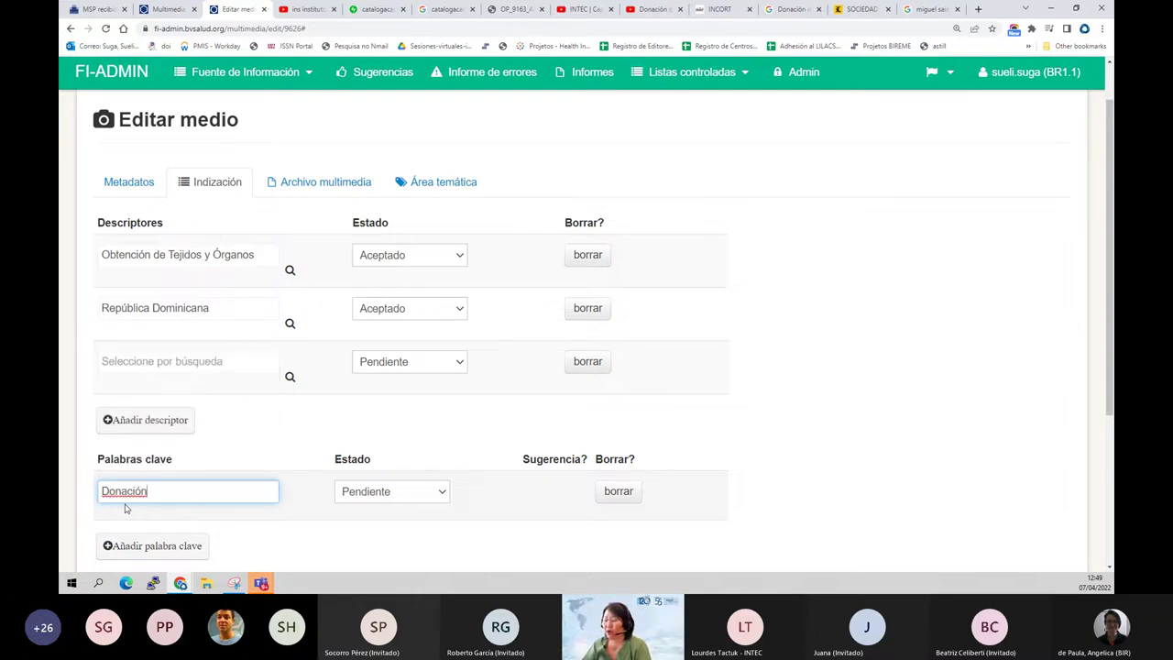
text( de órganos)
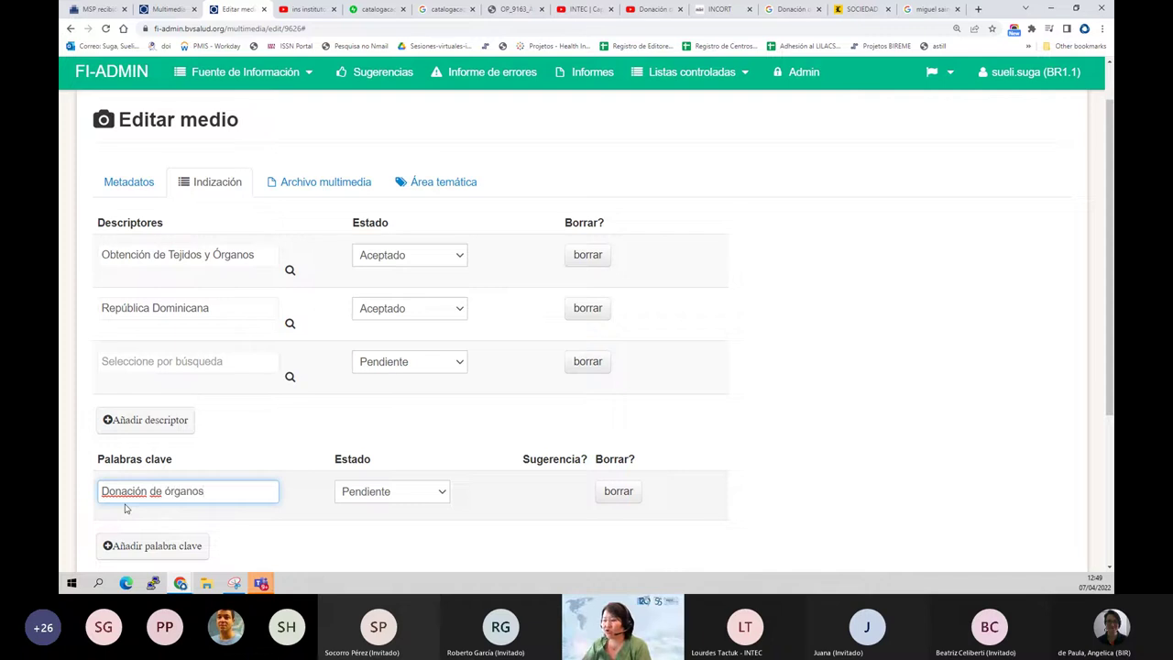
key(BackSpace)
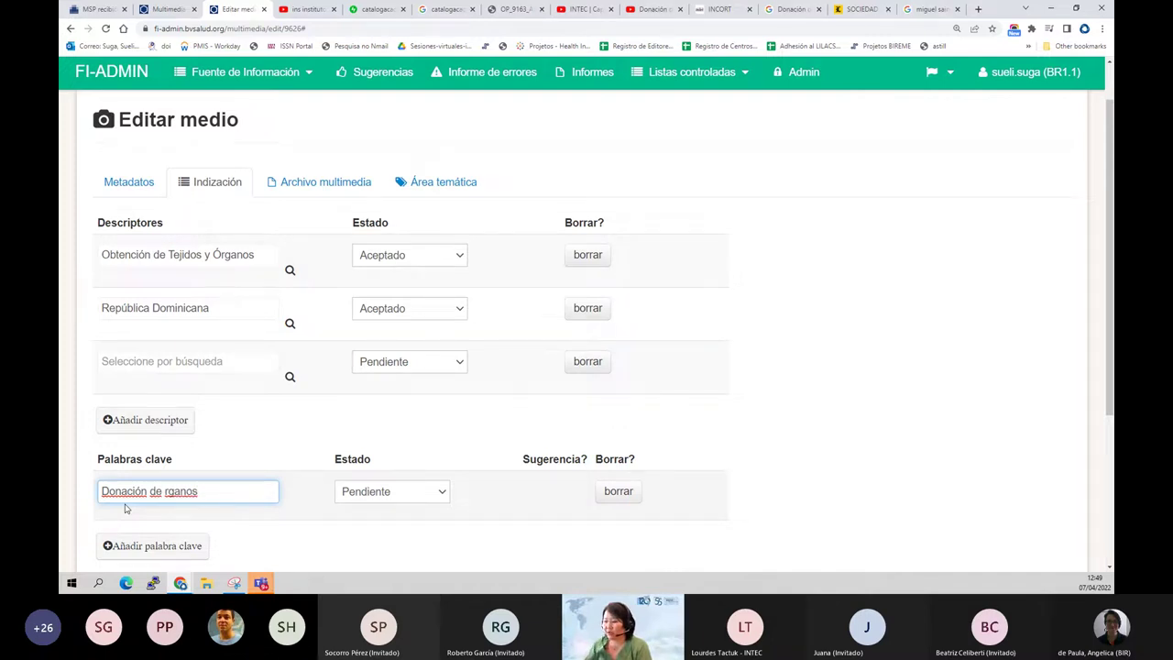
text(Ó)
key(BackSpace)
text(Ó)
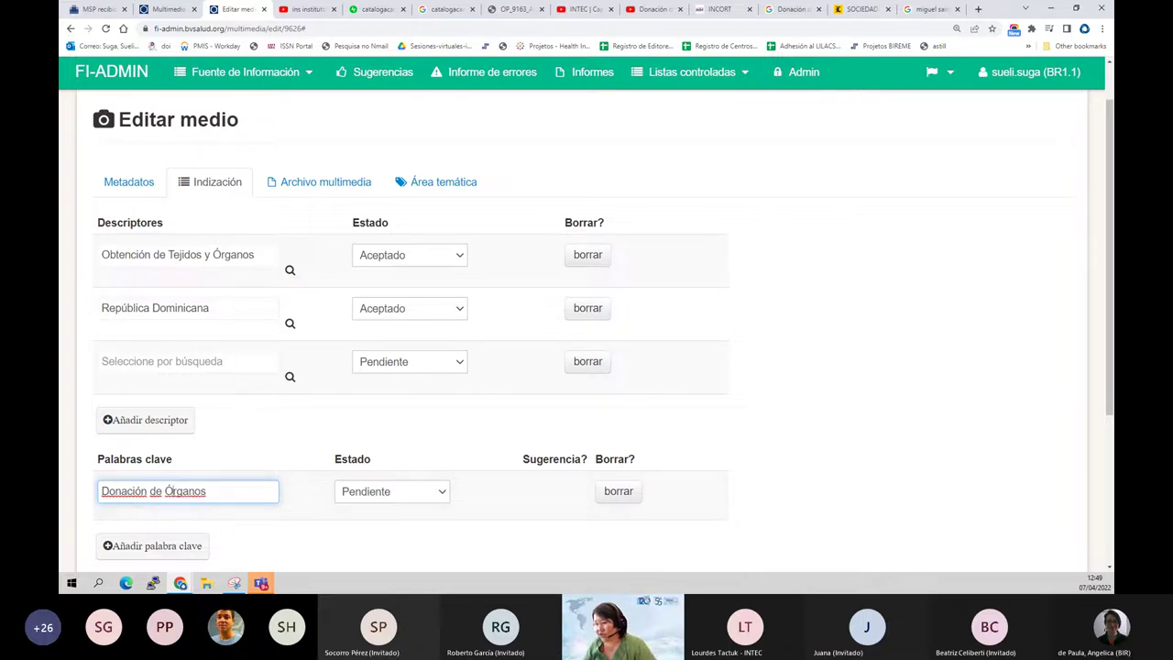
click(371, 496)
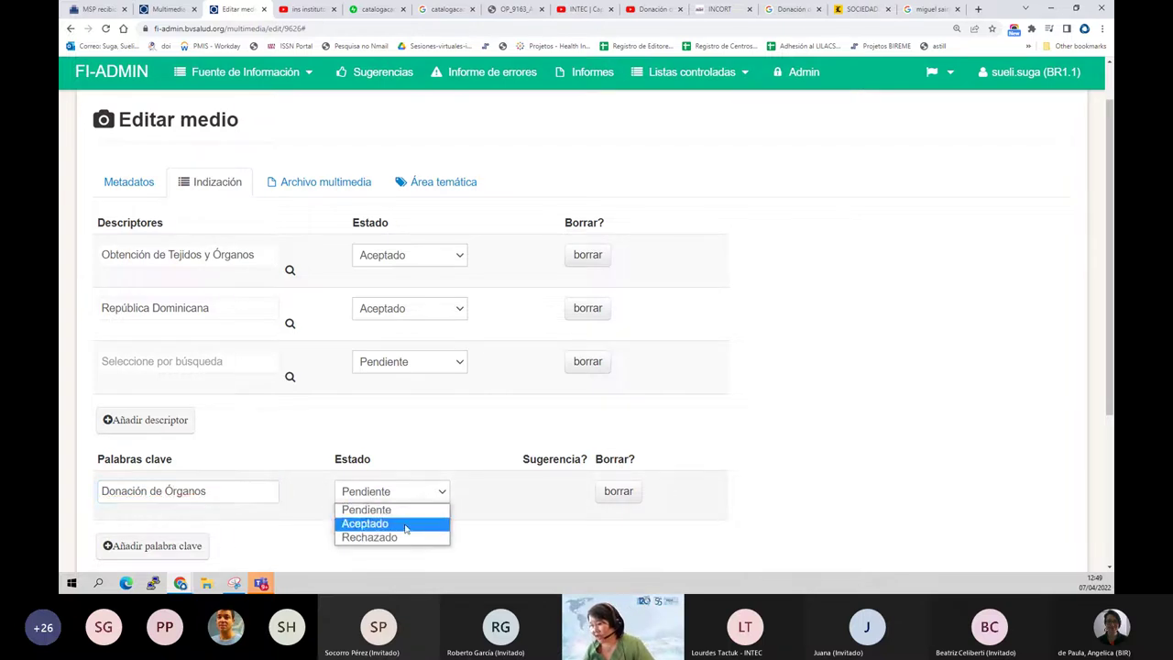
click(403, 522)
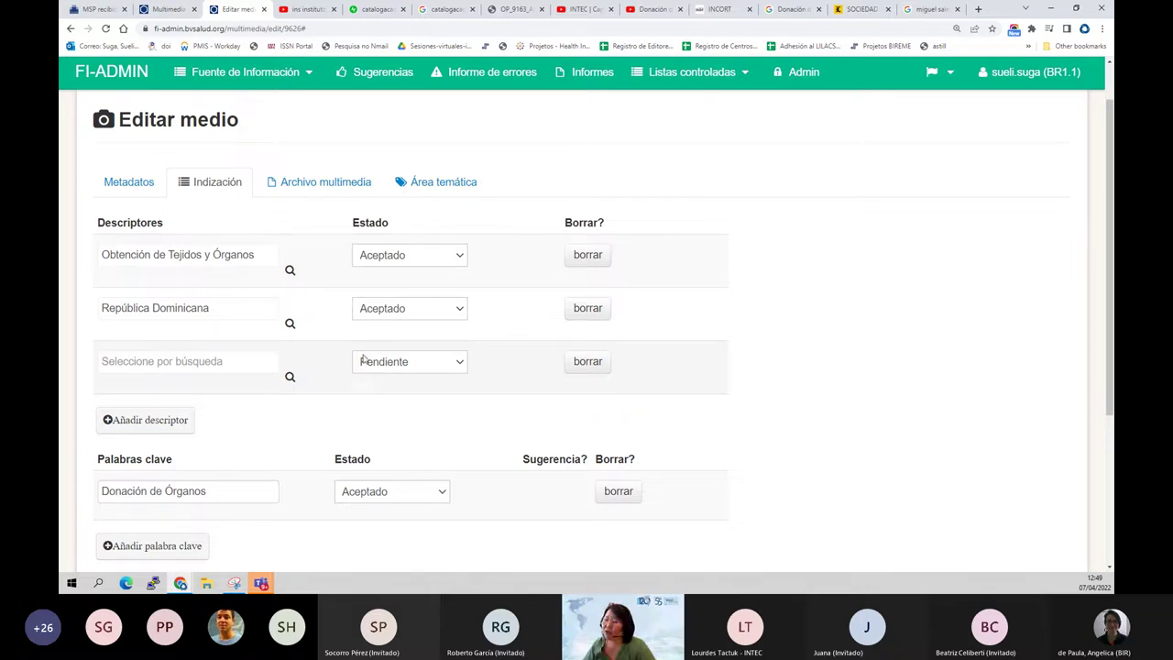
Review the multimedia file section and the options offered for a second thematic area, leaving that area blank
click(289, 189)
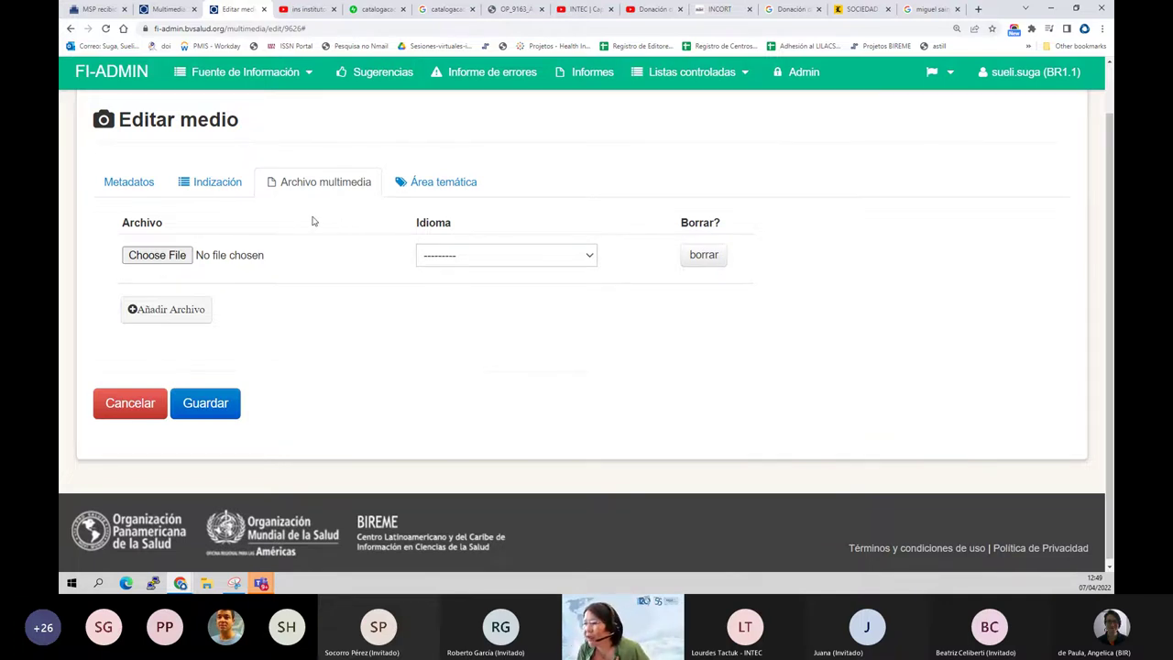
click(428, 191)
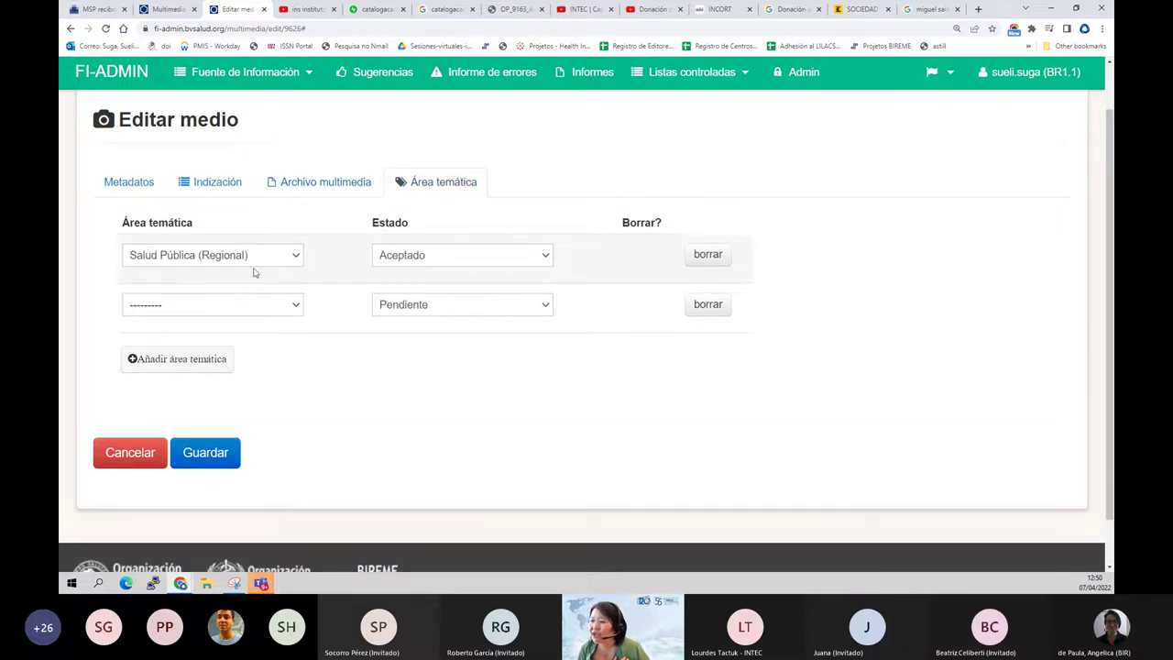
click(248, 306)
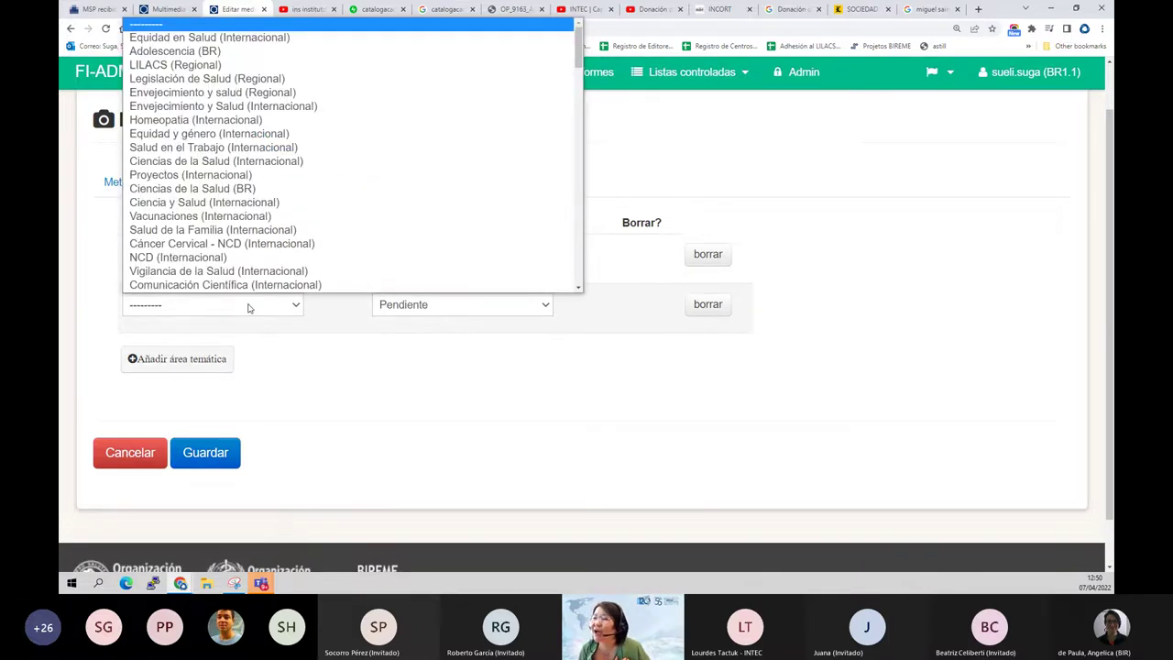
scroll(277, 243, down, 2)
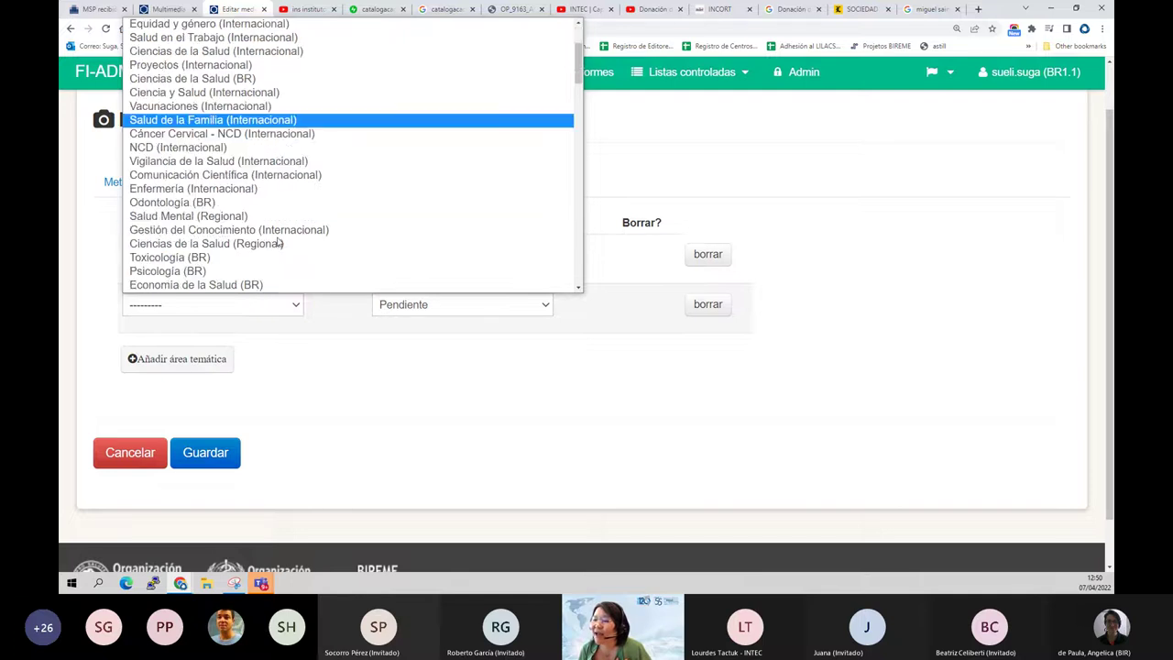
scroll(256, 234, down, 3)
key(r)
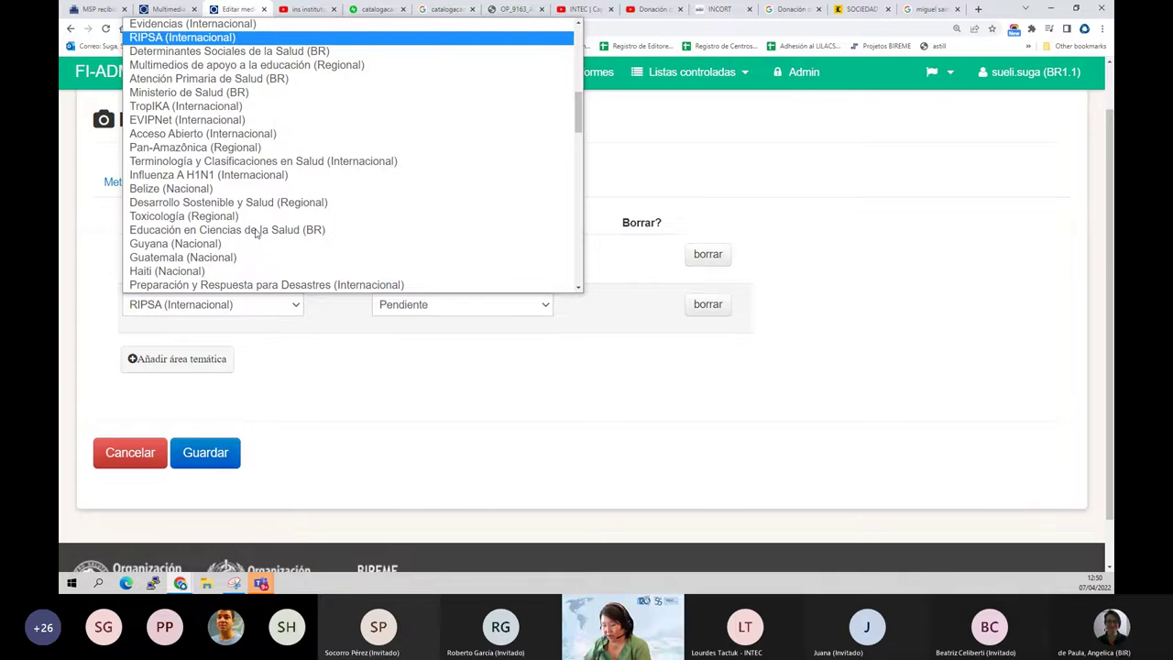
click(437, 358)
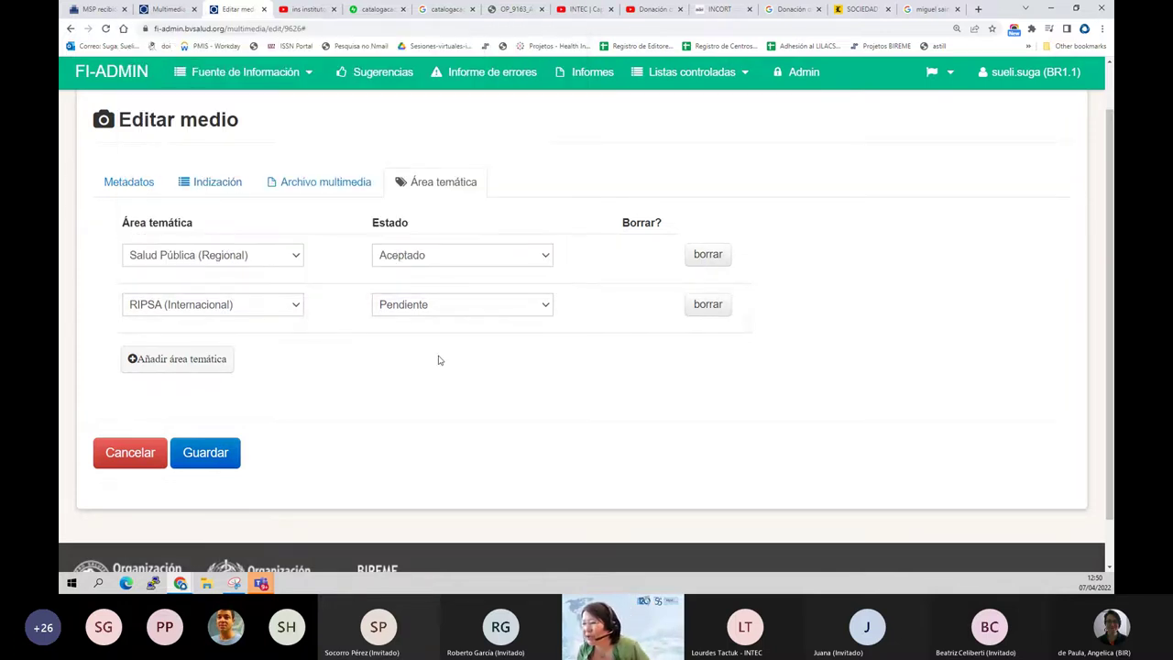
click(207, 317)
scroll(253, 70, up, 5)
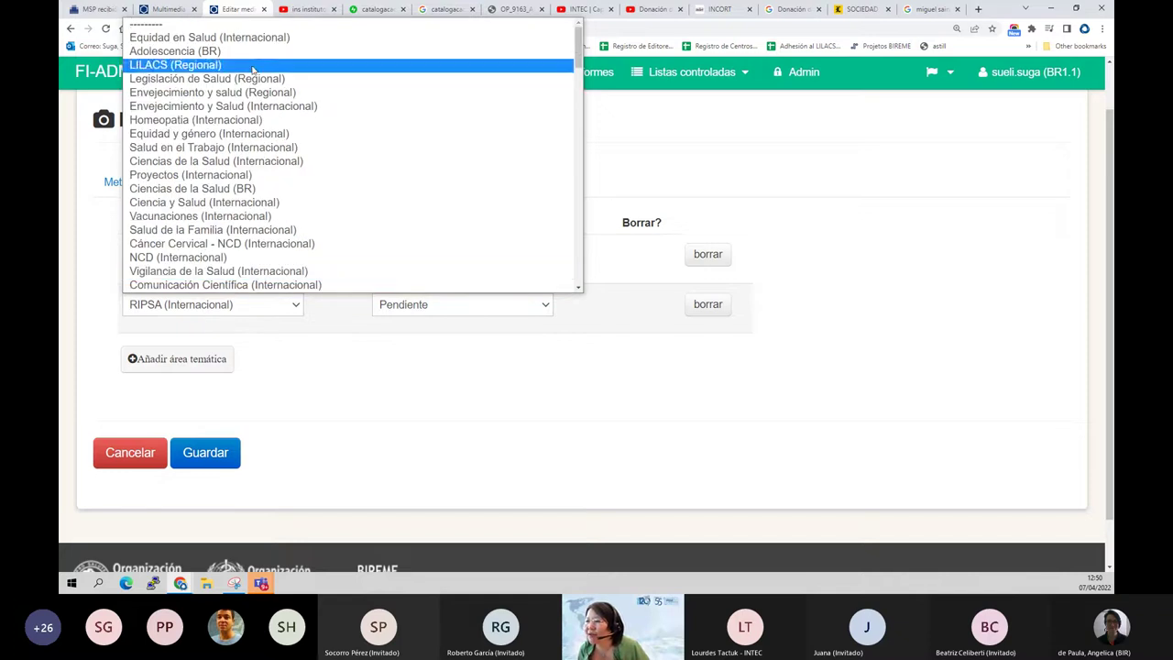
click(242, 27)
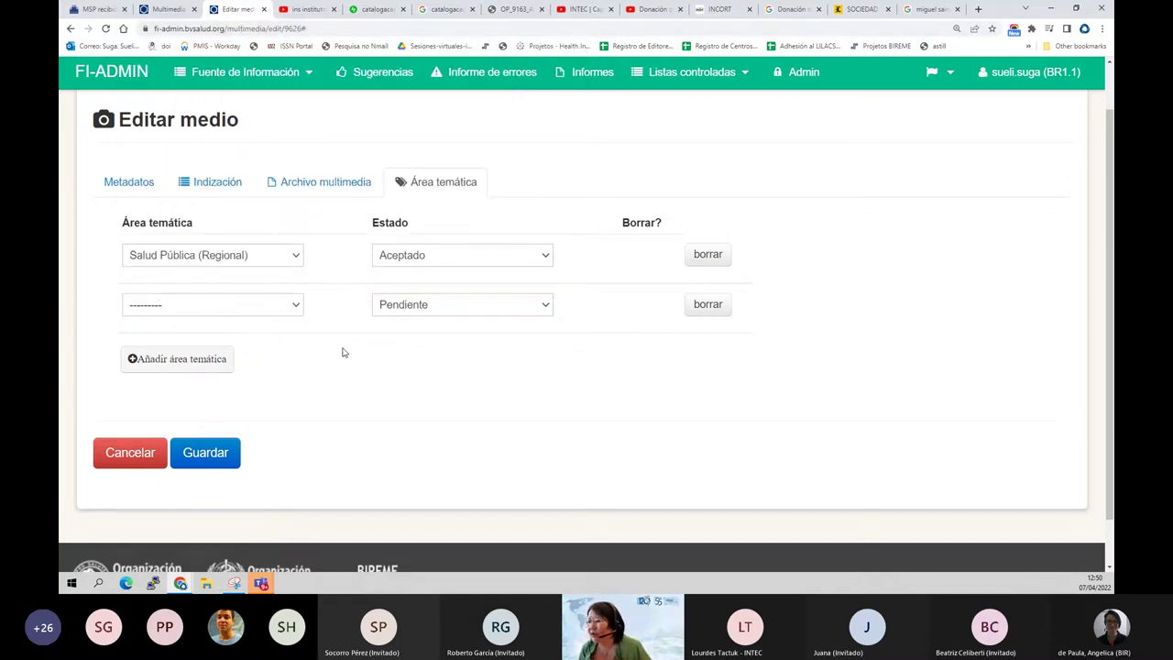
Return to the record's metadata, check the completed fields, and save the organ donation record
click(131, 186)
scroll(135, 192, down, 2)
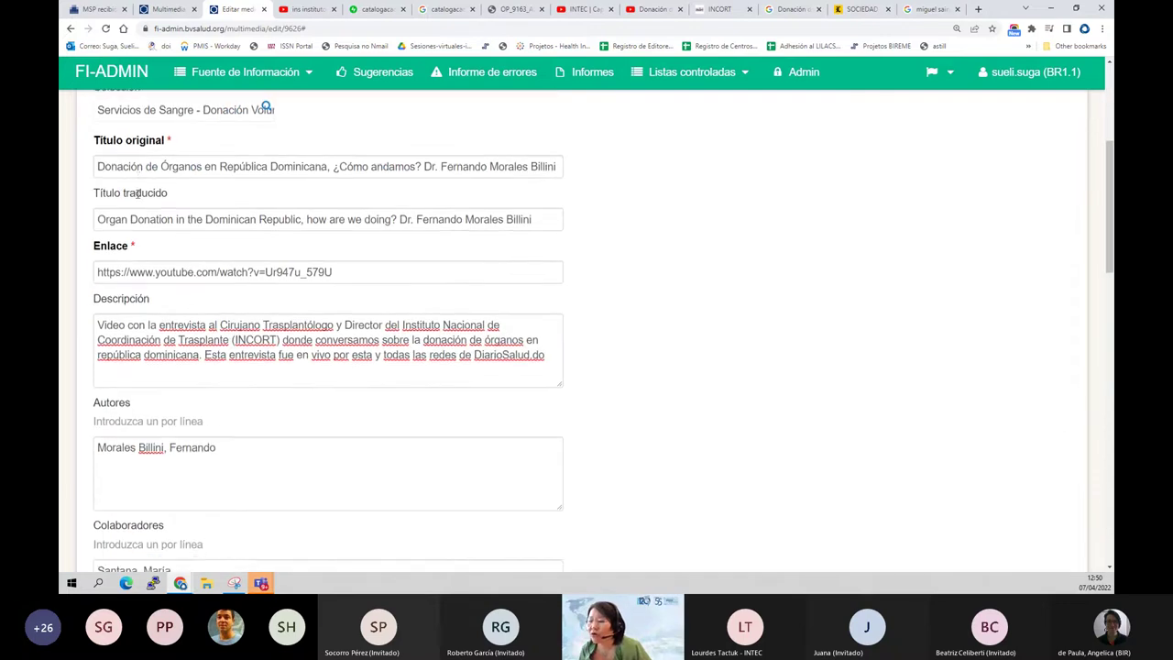
scroll(137, 193, down, 12)
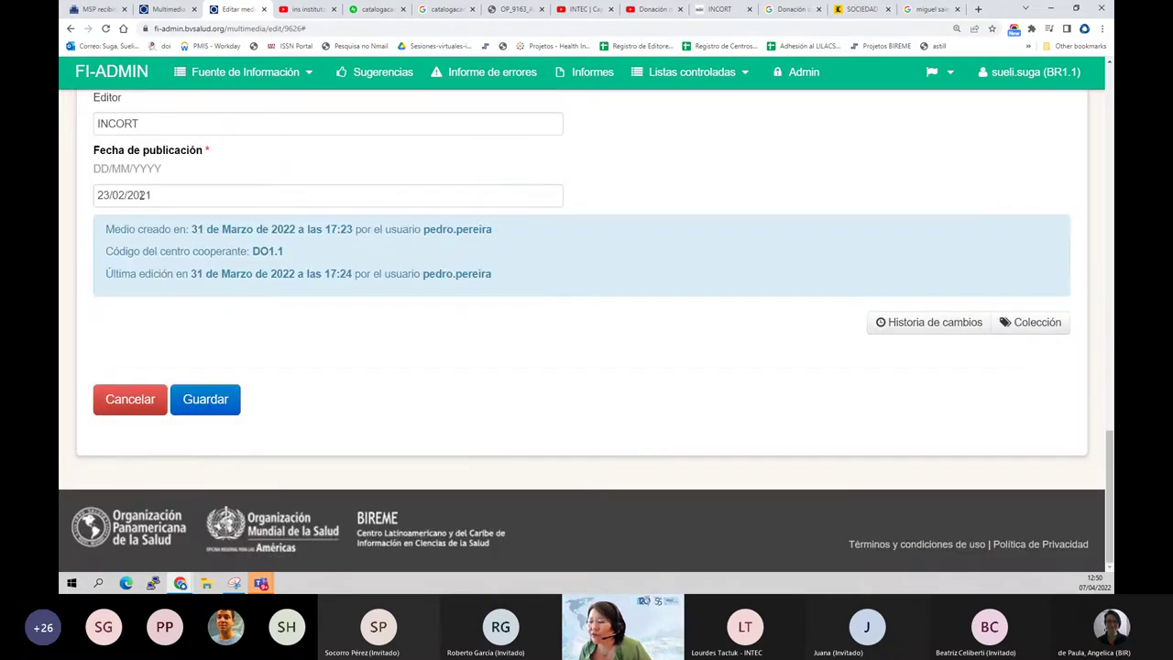
click(214, 411)
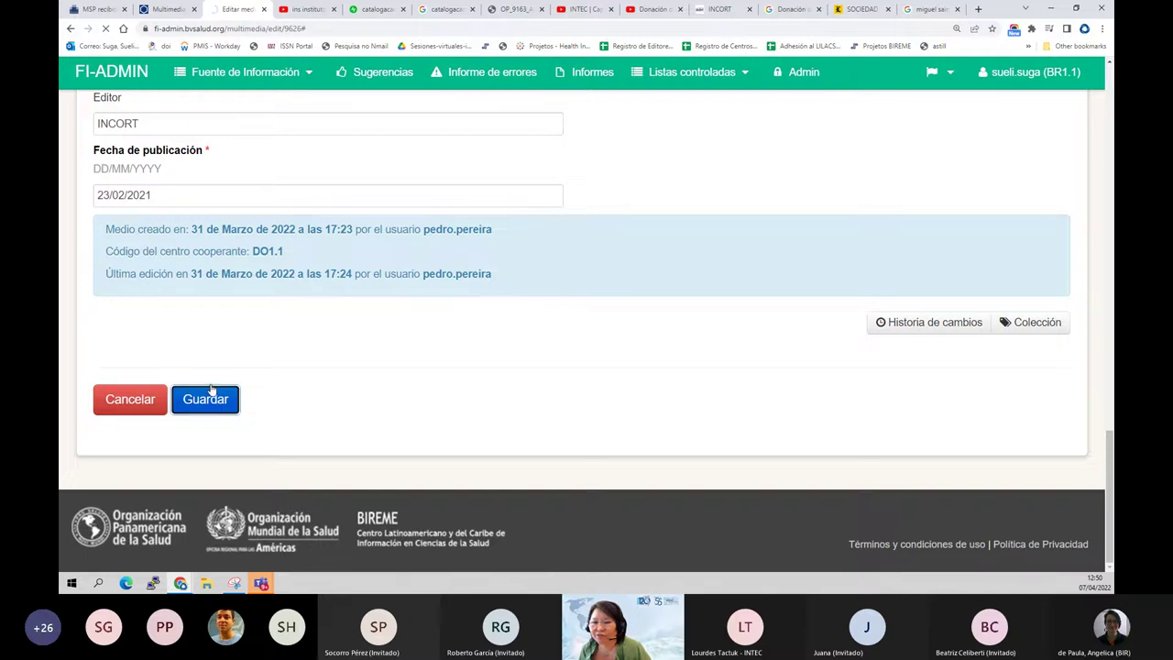
scroll(202, 357, up, 2)
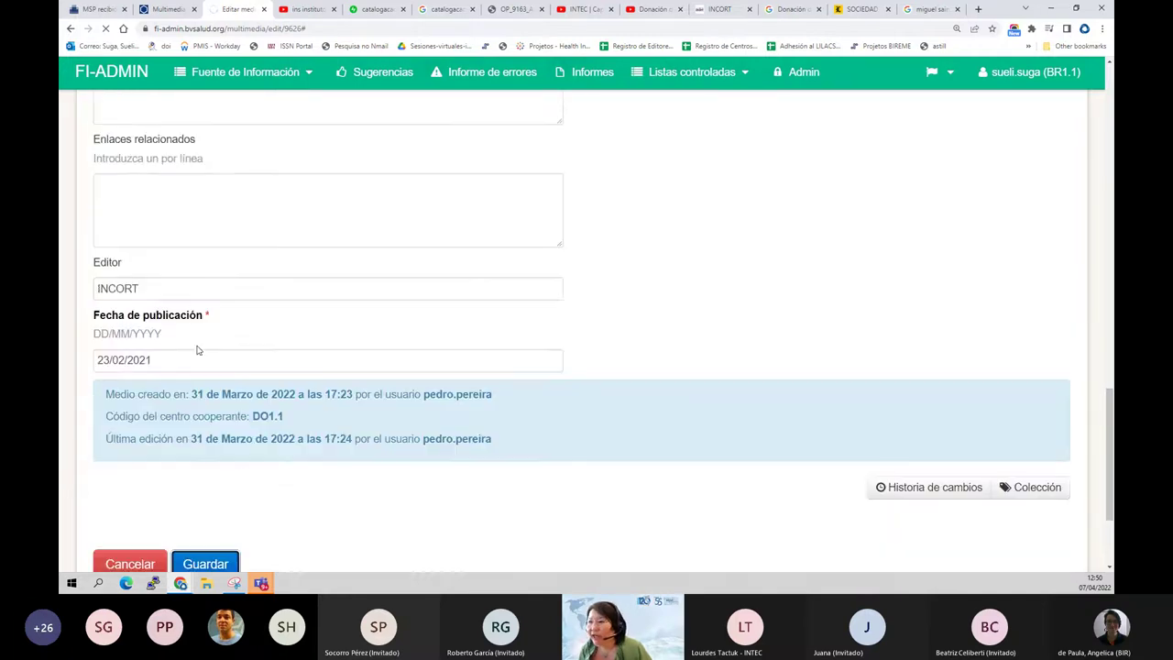
scroll(197, 349, up, 3)
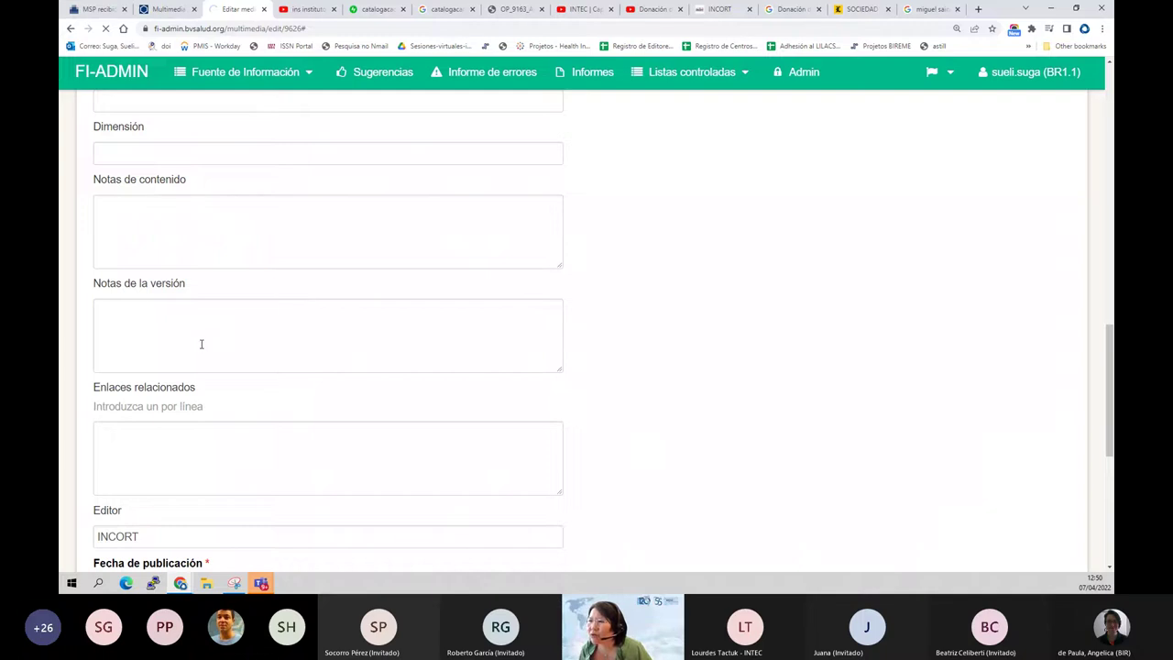
scroll(202, 344, up, 10)
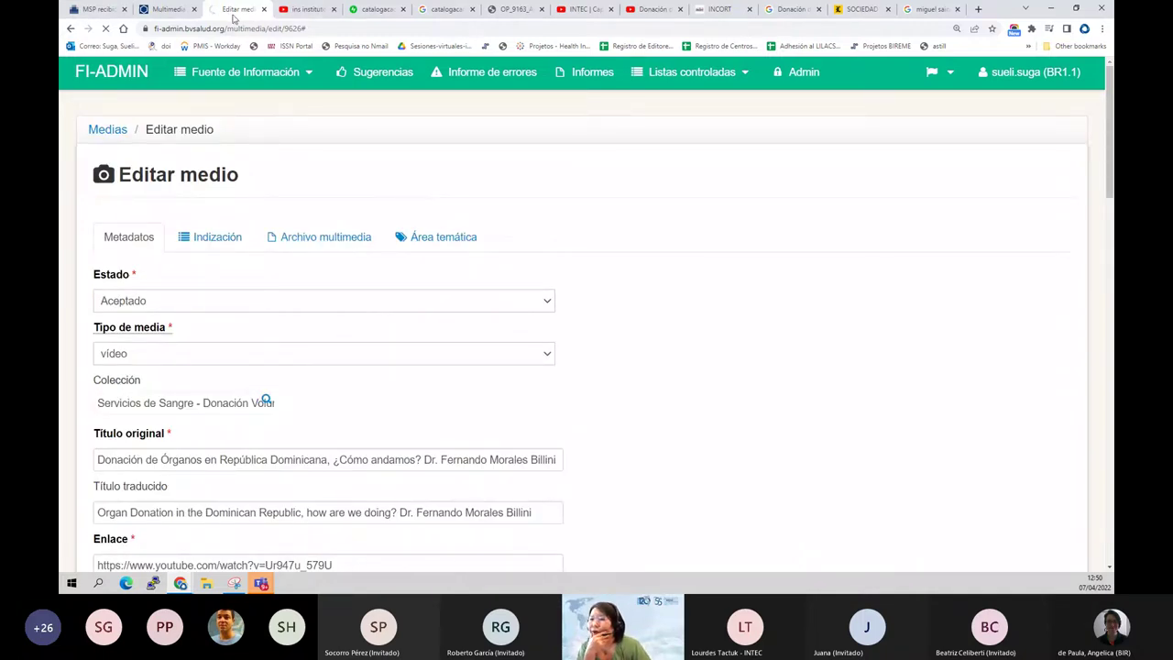
click(296, 16)
scroll(363, 214, down, 3)
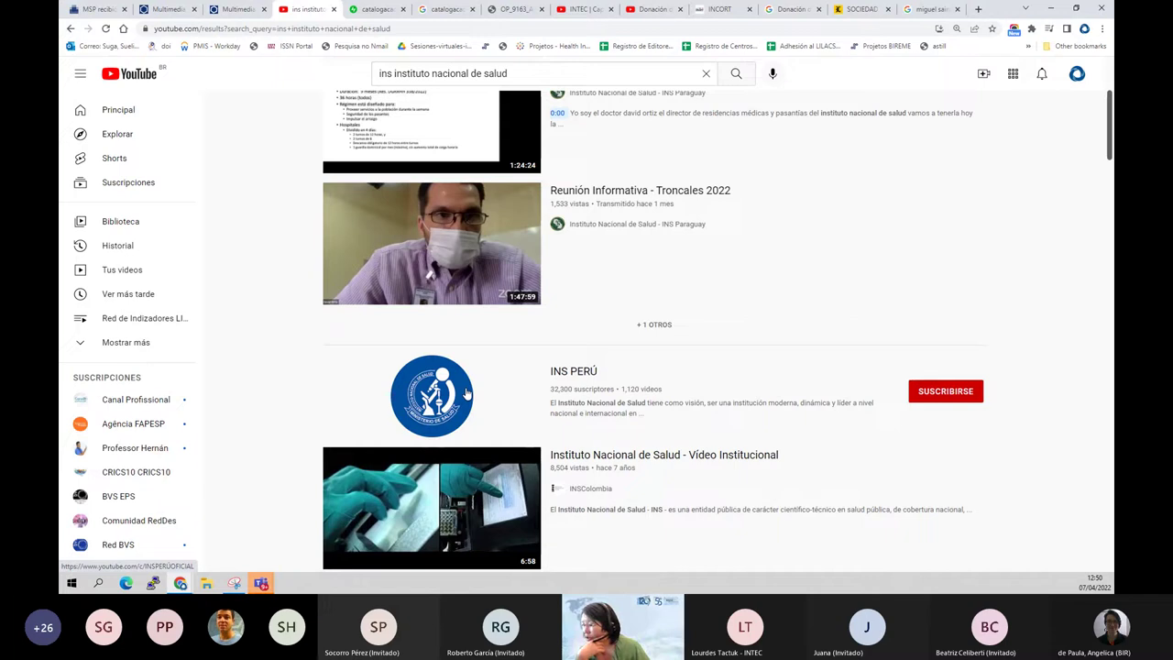
scroll(465, 392, down, 1)
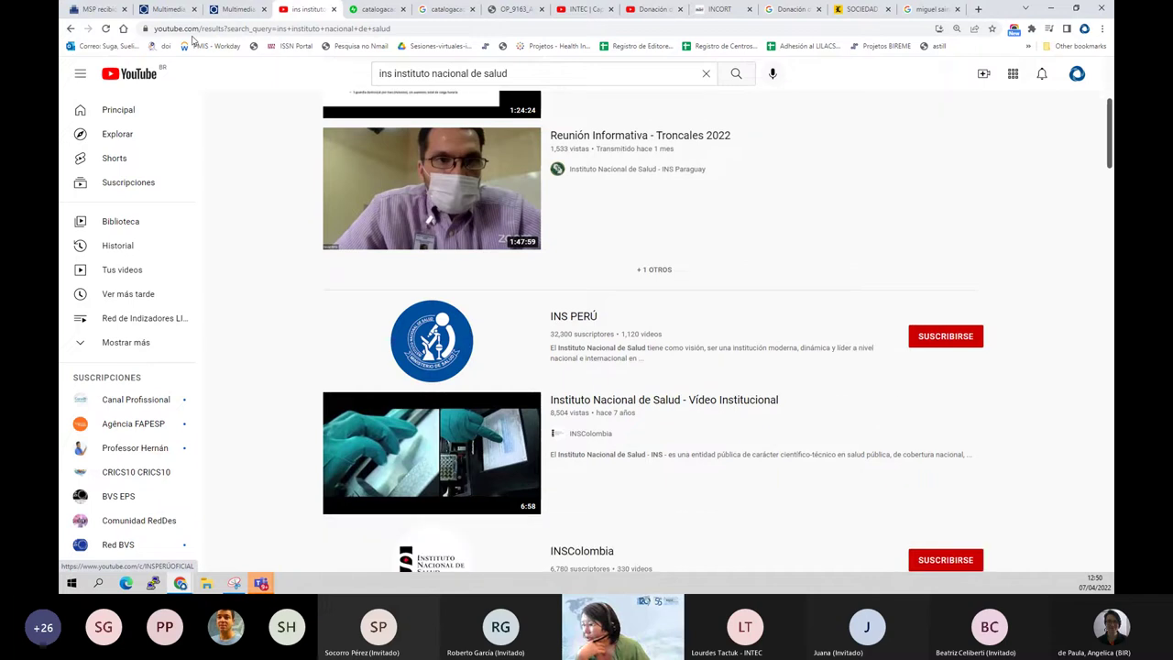
Switch to the BVS multimedia portal and examine the organ donation entry and the collection, media type and subject filters
click(144, 15)
scroll(871, 481, down, 3)
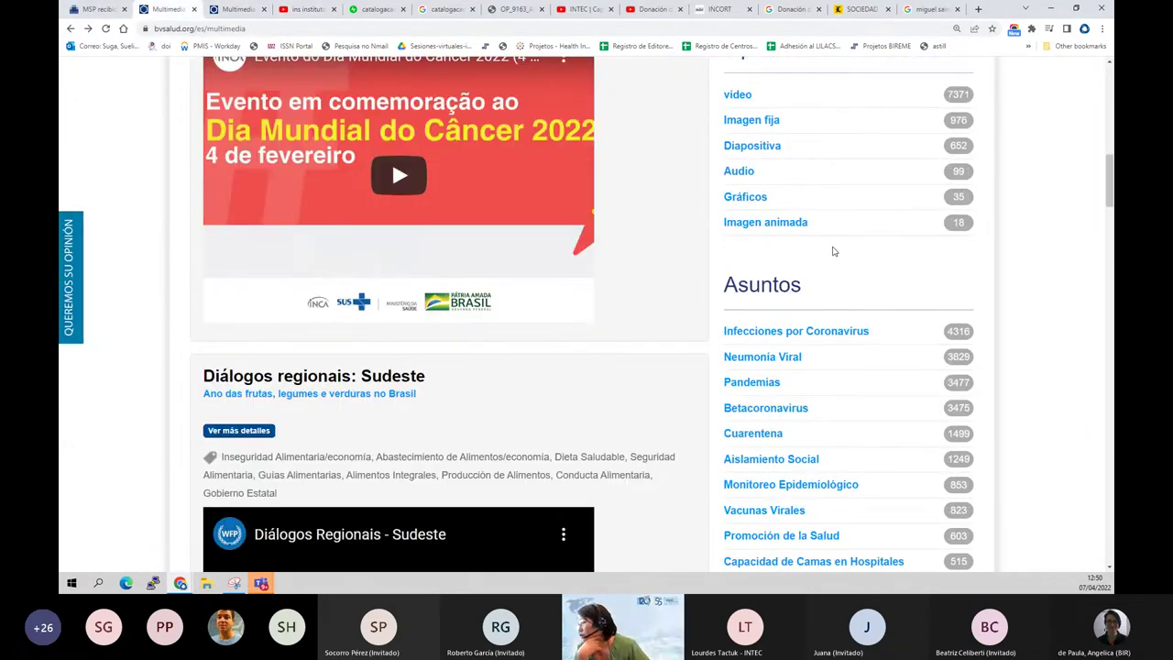
scroll(833, 251, down, 3)
scroll(833, 251, up, 8)
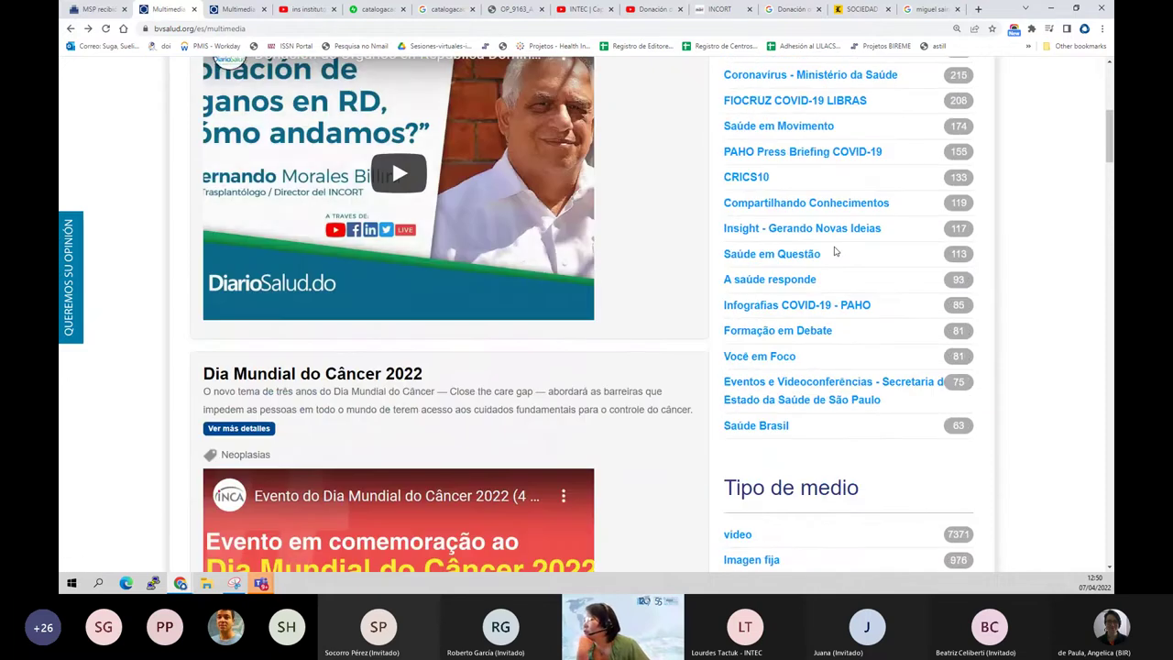
scroll(833, 251, up, 4)
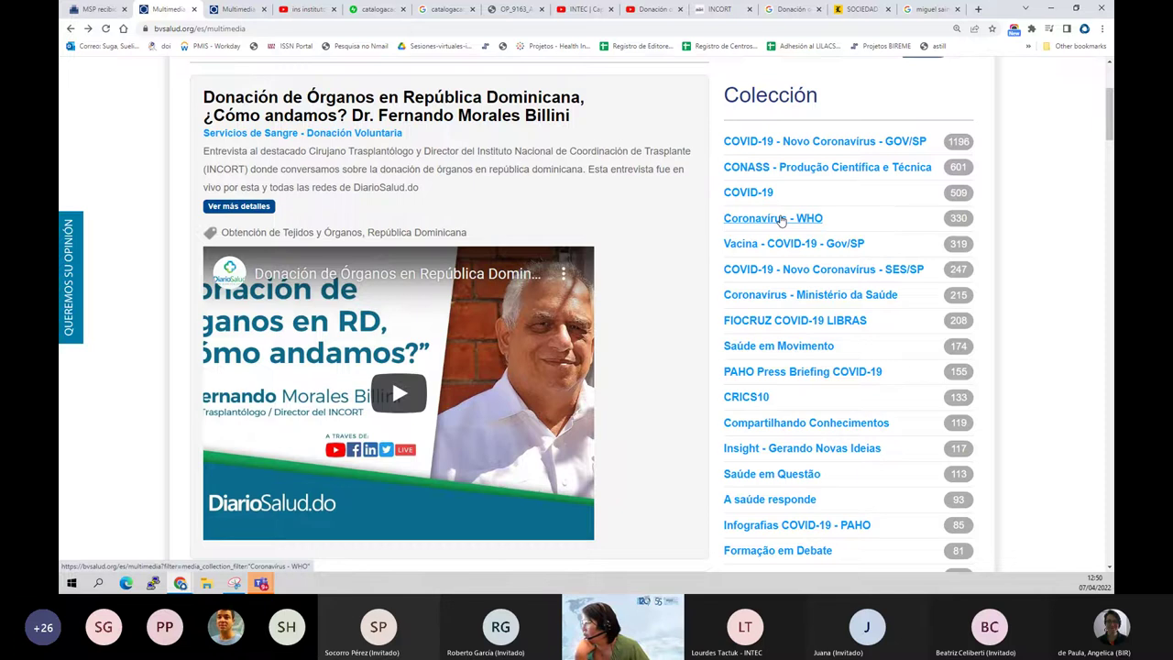
scroll(837, 277, down, 1)
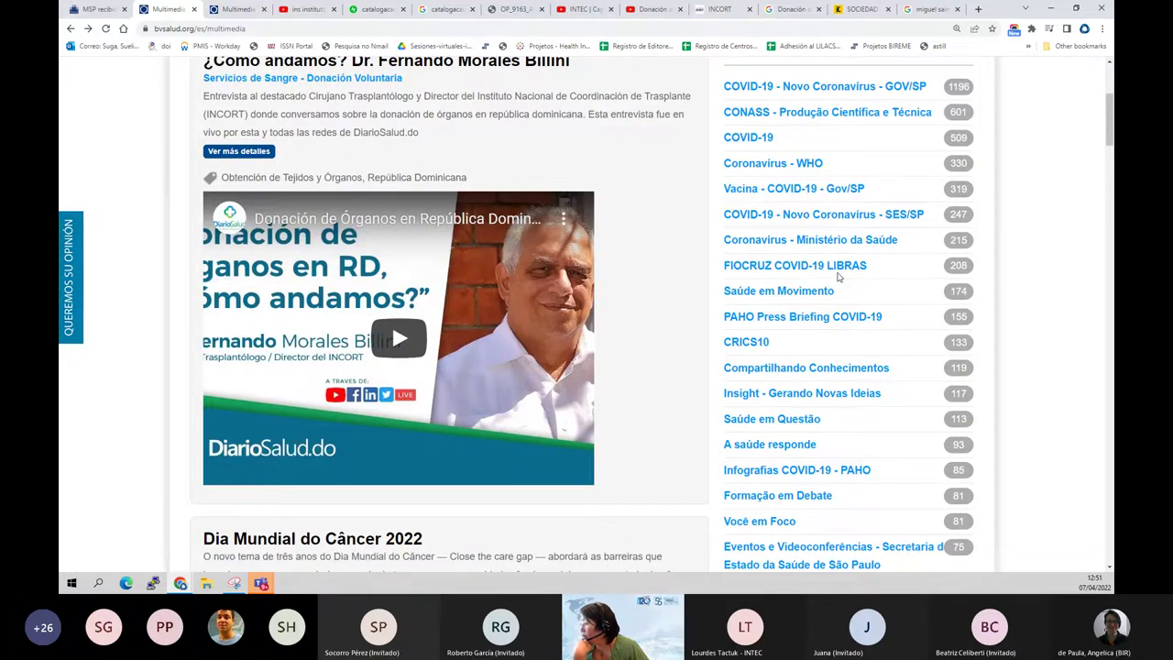
scroll(837, 277, down, 1)
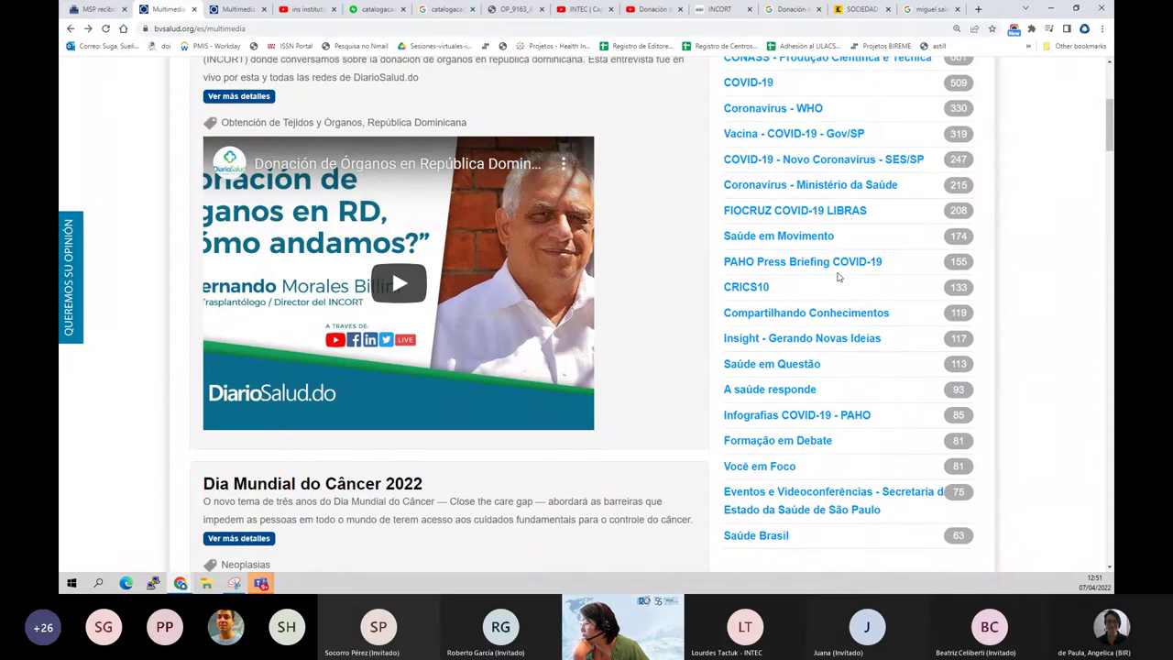
scroll(837, 277, down, 6)
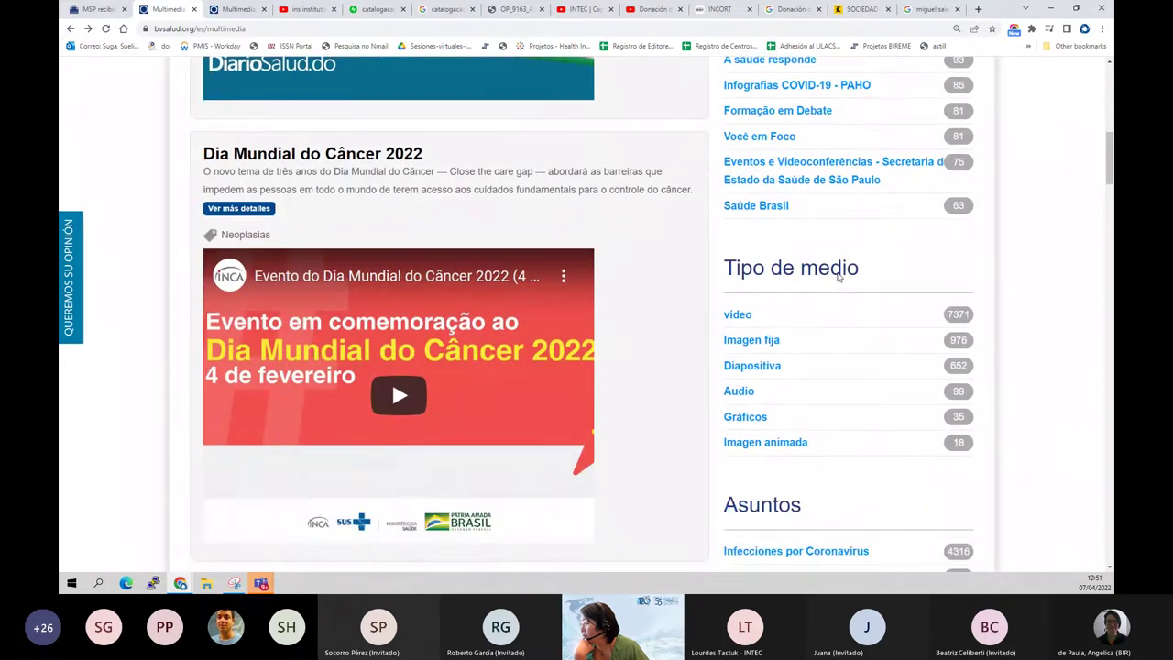
scroll(837, 277, down, 3)
scroll(838, 278, down, 4)
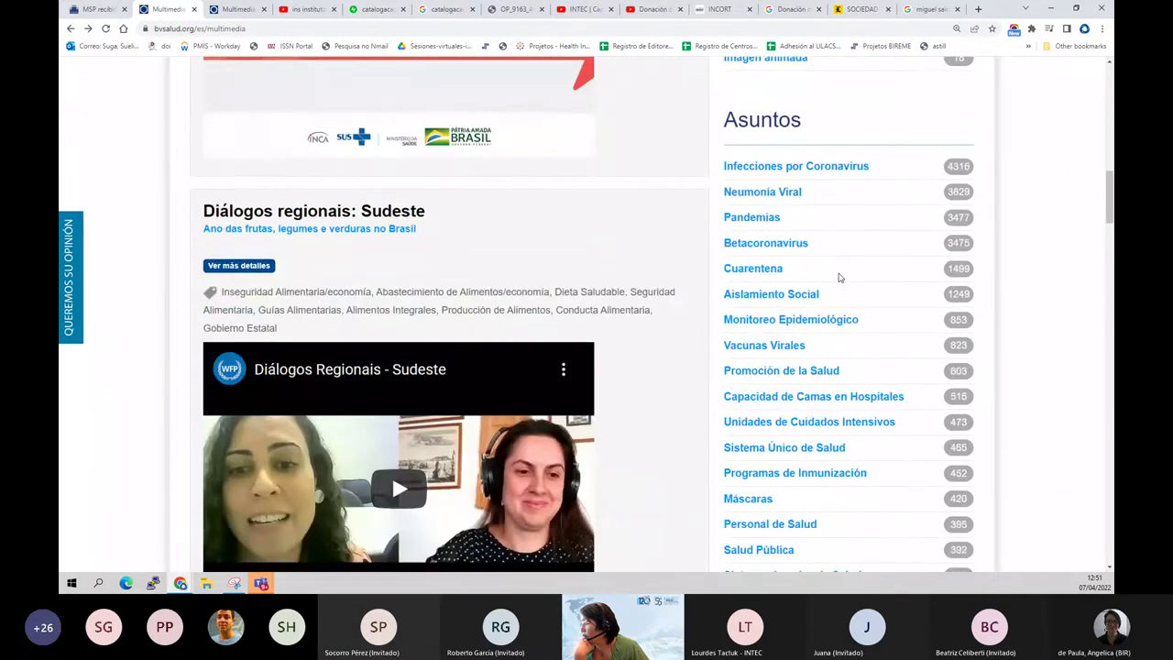
scroll(839, 277, up, 10)
scroll(844, 277, up, 4)
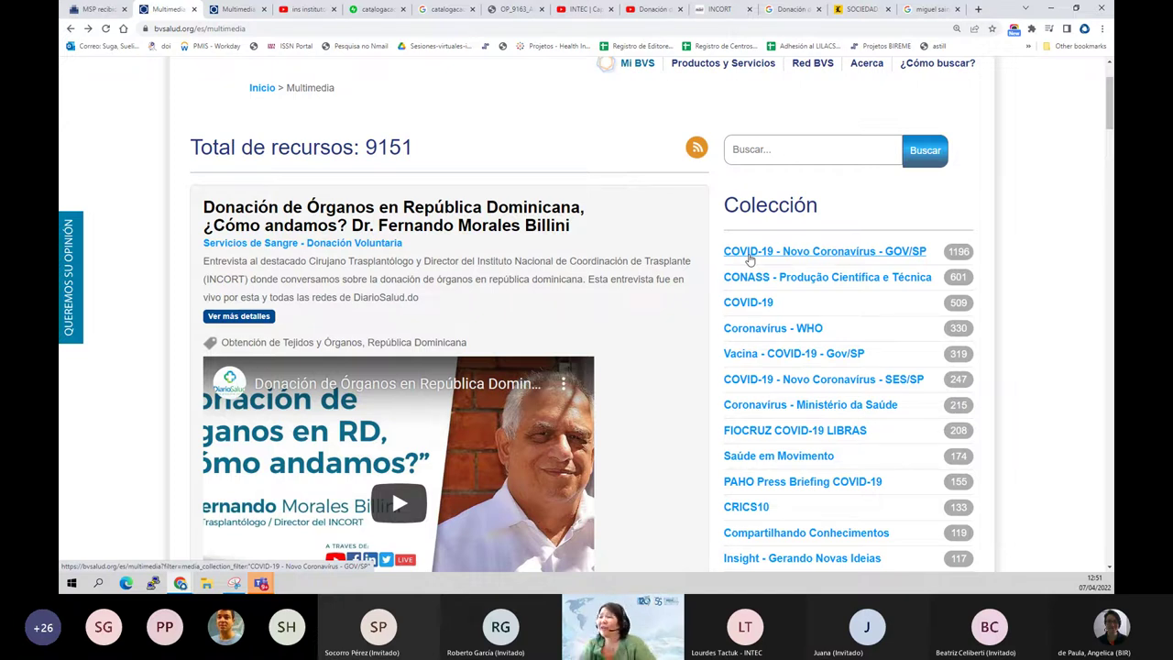
Switch back to FI-ADMIN, open multimedia record 9613, and inspect its indexing descriptors and metadata
click(230, 11)
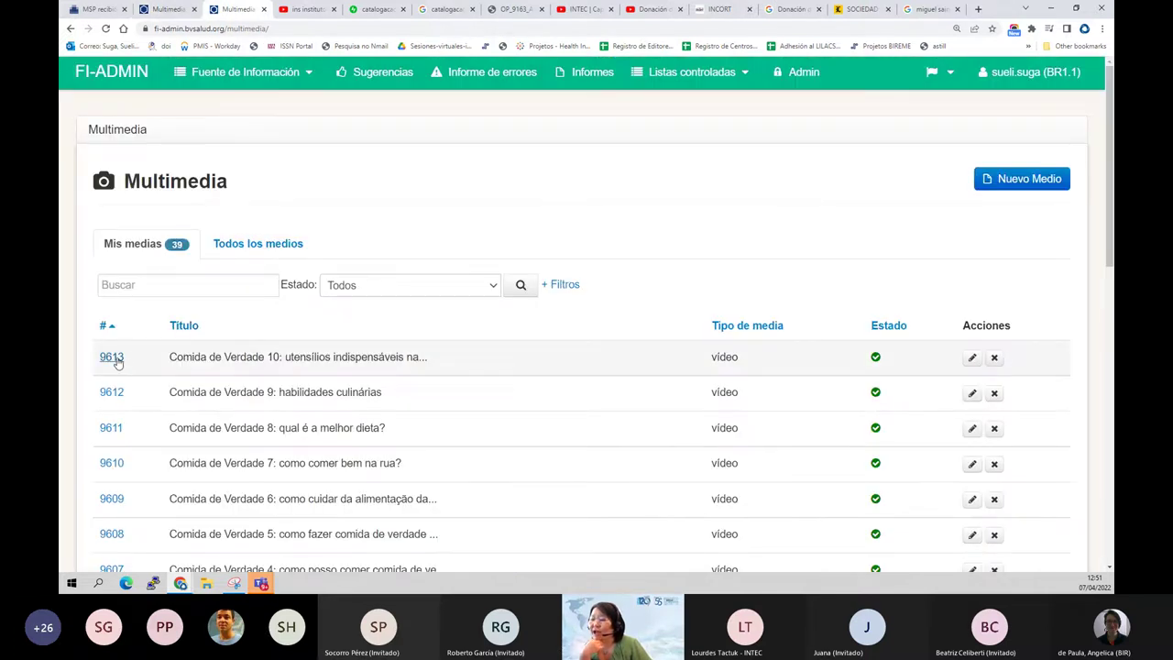
click(114, 358)
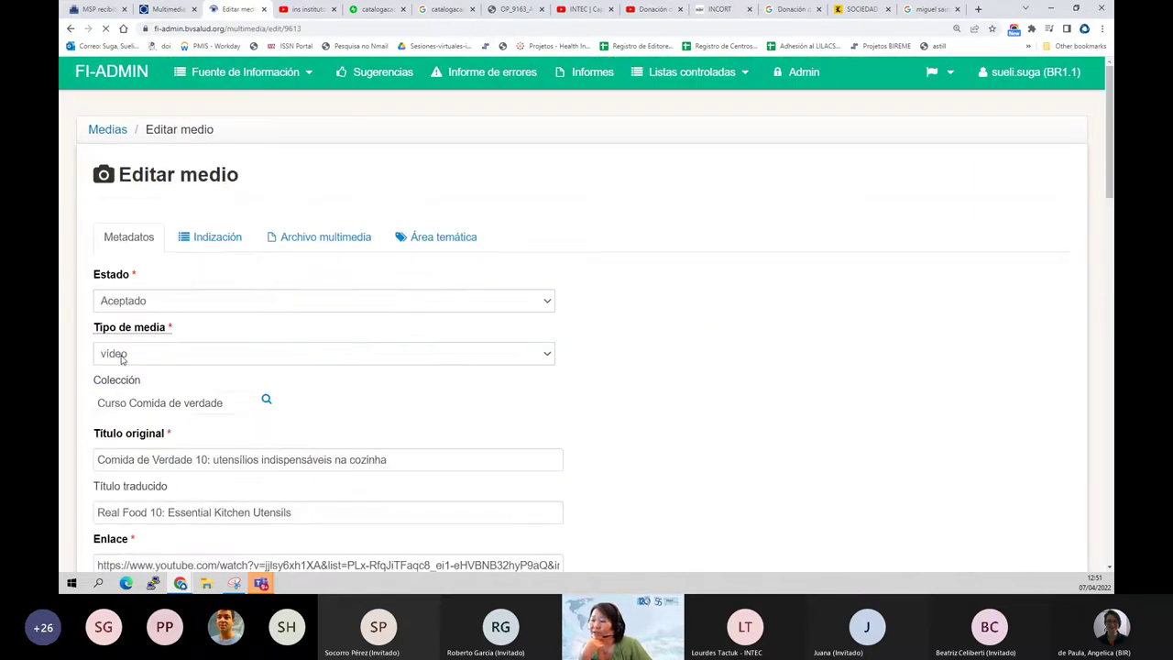
click(198, 239)
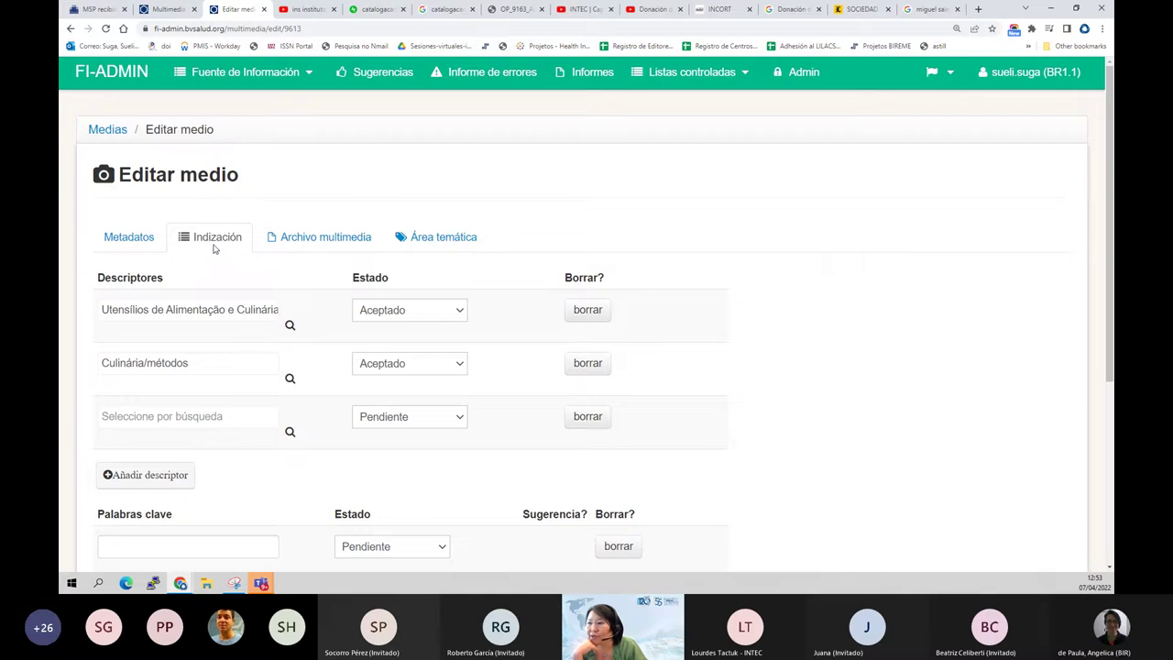
click(129, 243)
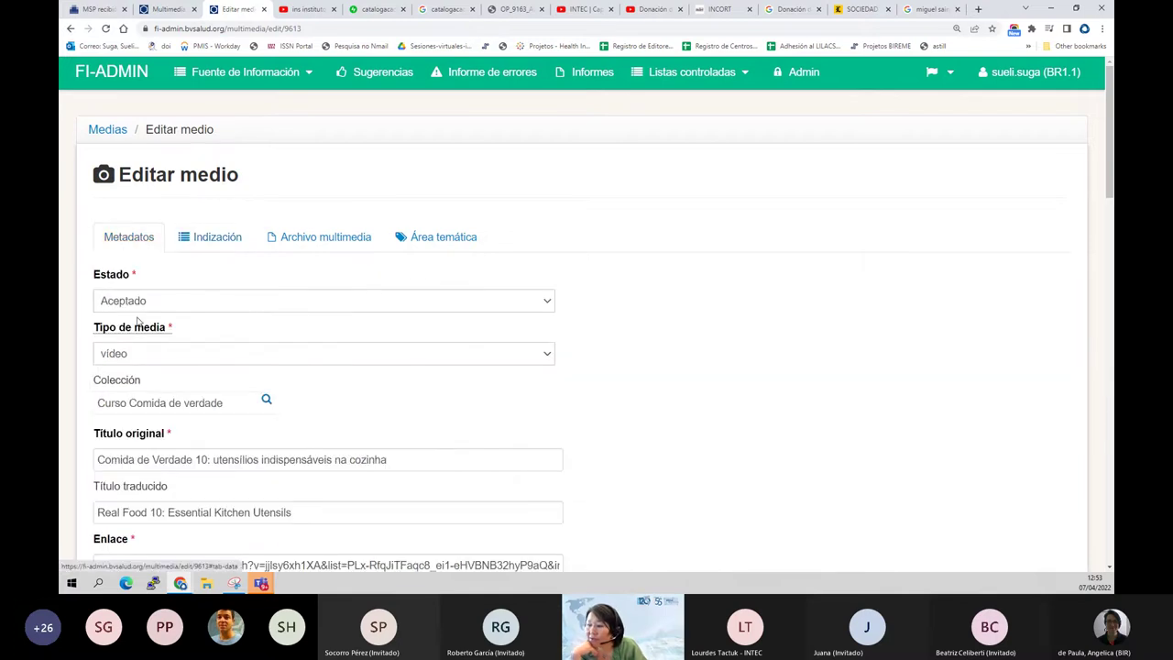
Browse the collections available for the record and open the blank new-collection form in a maximized window
scroll(142, 367, down, 1)
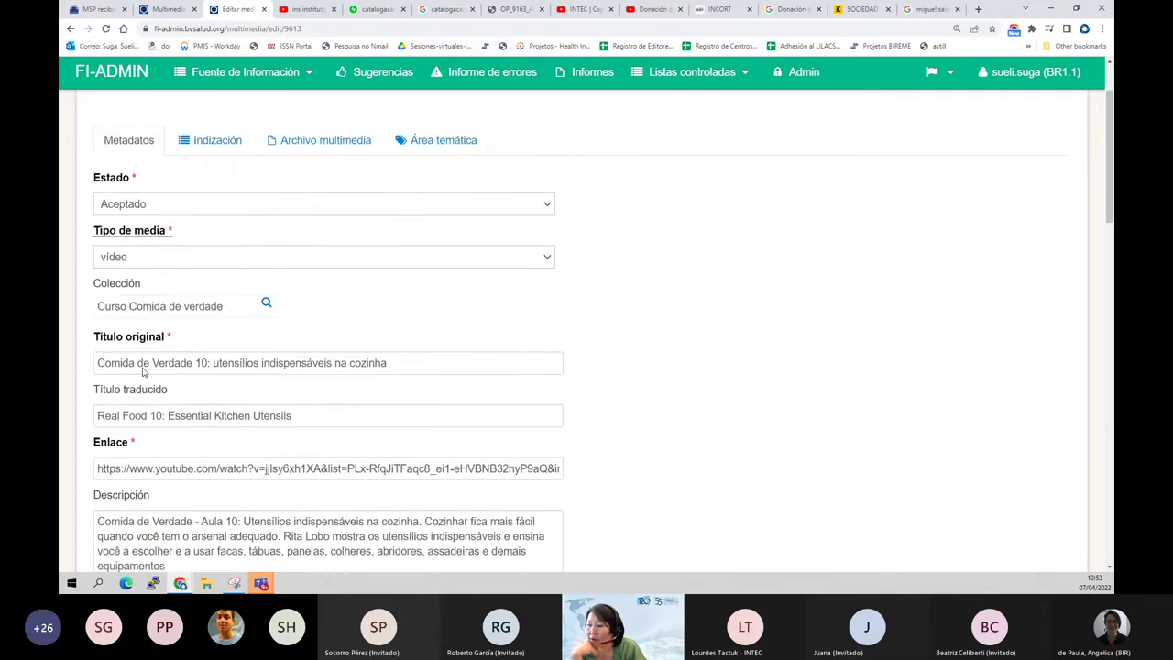
click(265, 294)
scroll(266, 294, down, 2)
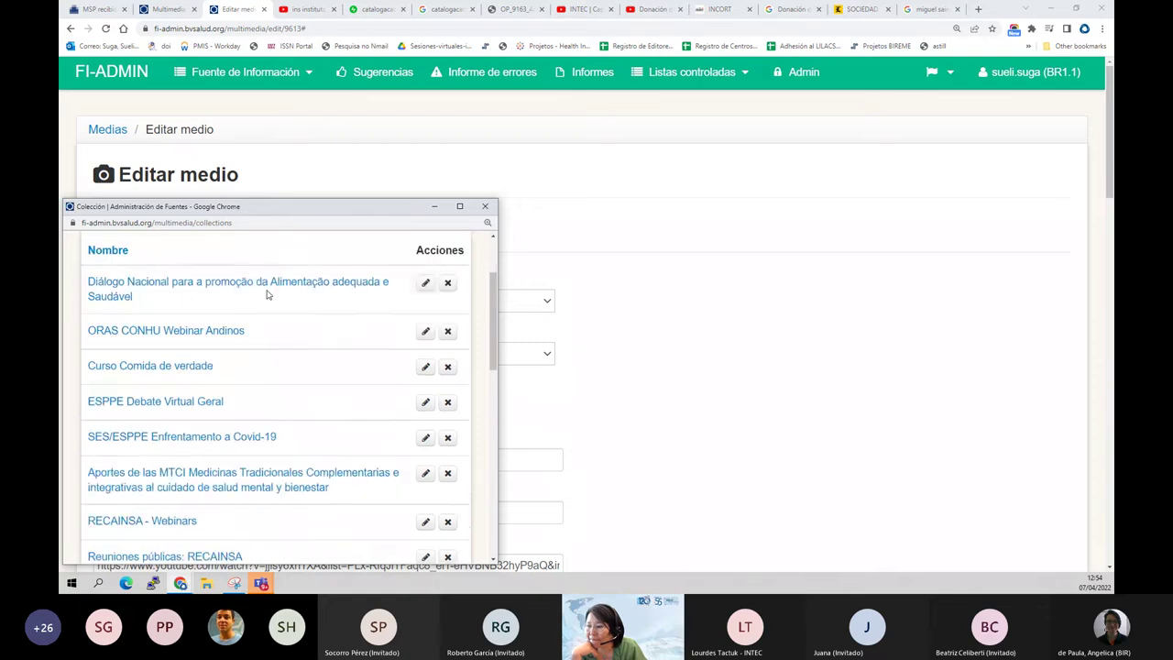
scroll(268, 294, up, 2)
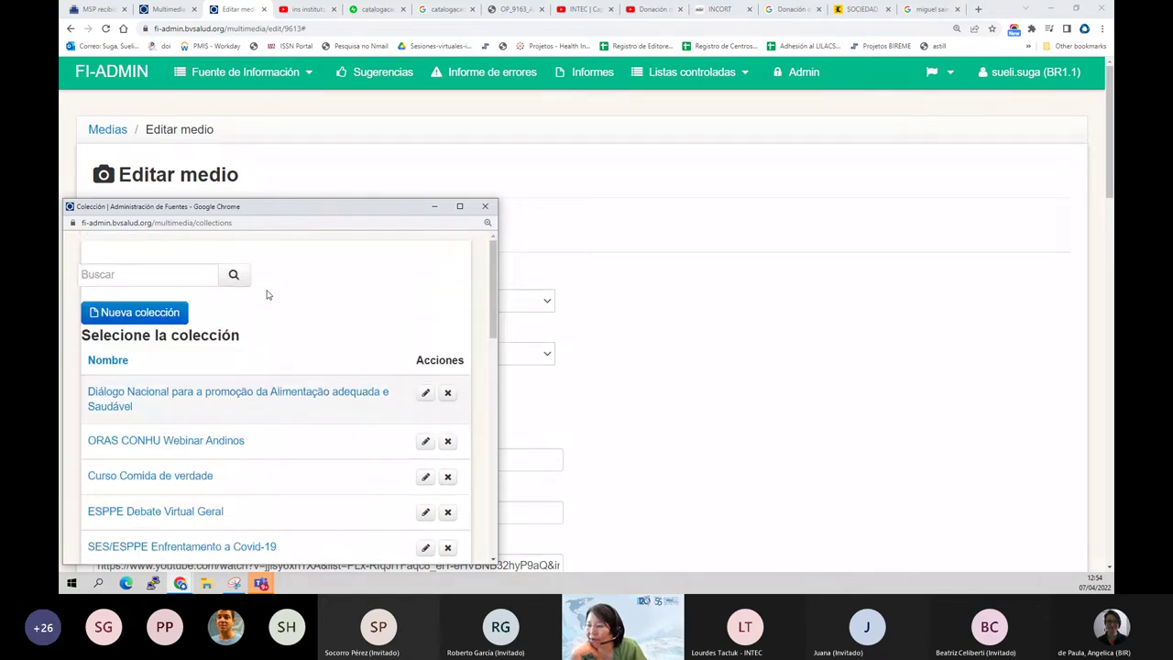
click(135, 311)
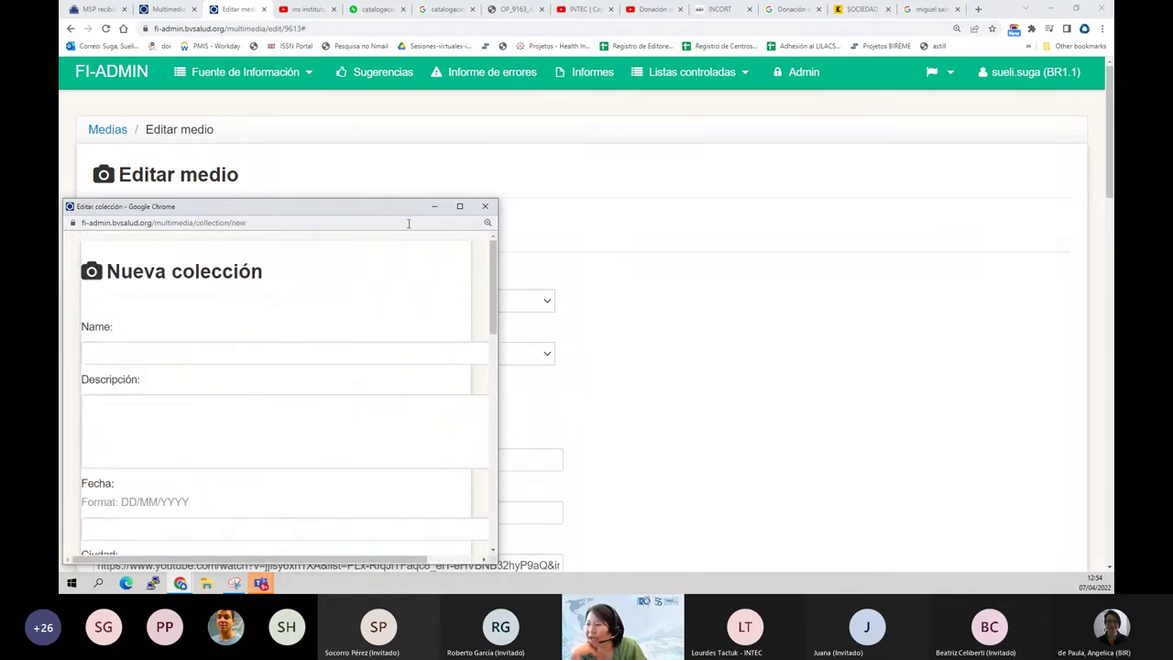
click(460, 206)
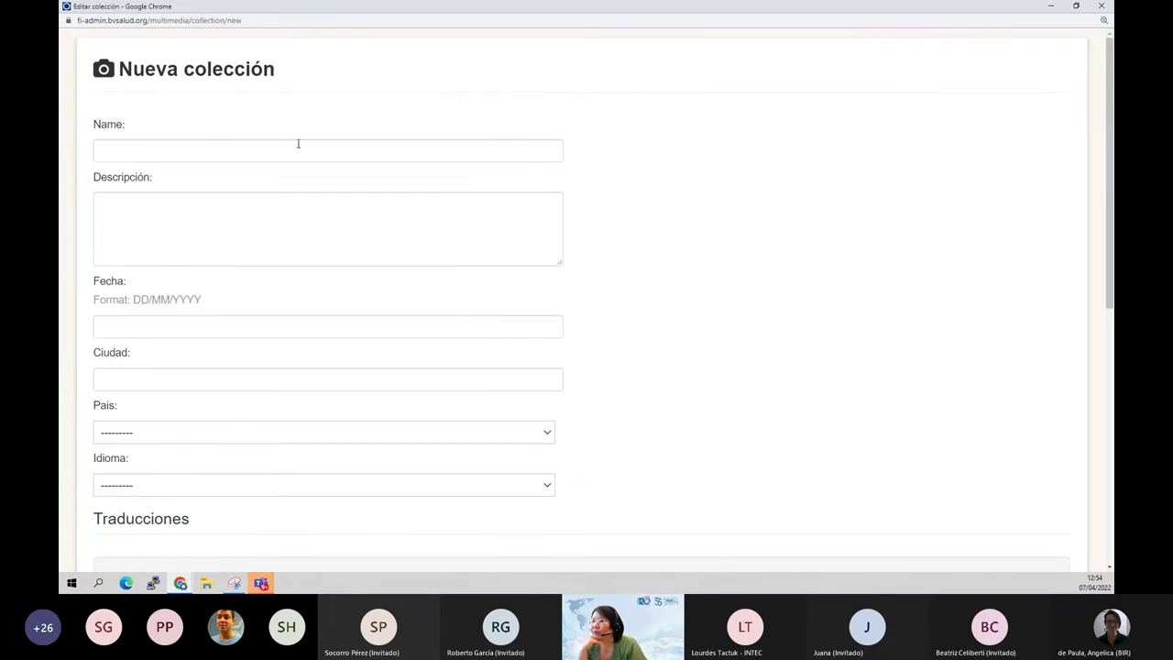
Examine the name, description, date, city and country fields of the new collection form, leaving them blank
drag(138, 119, 93, 125)
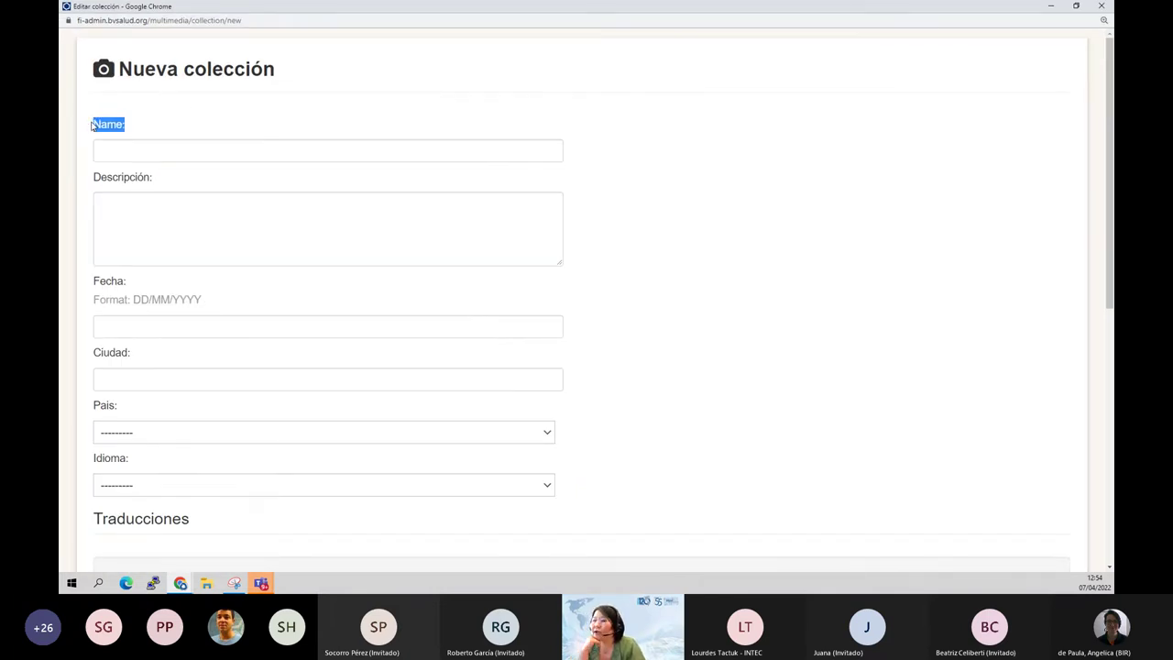
drag(175, 181, 94, 185)
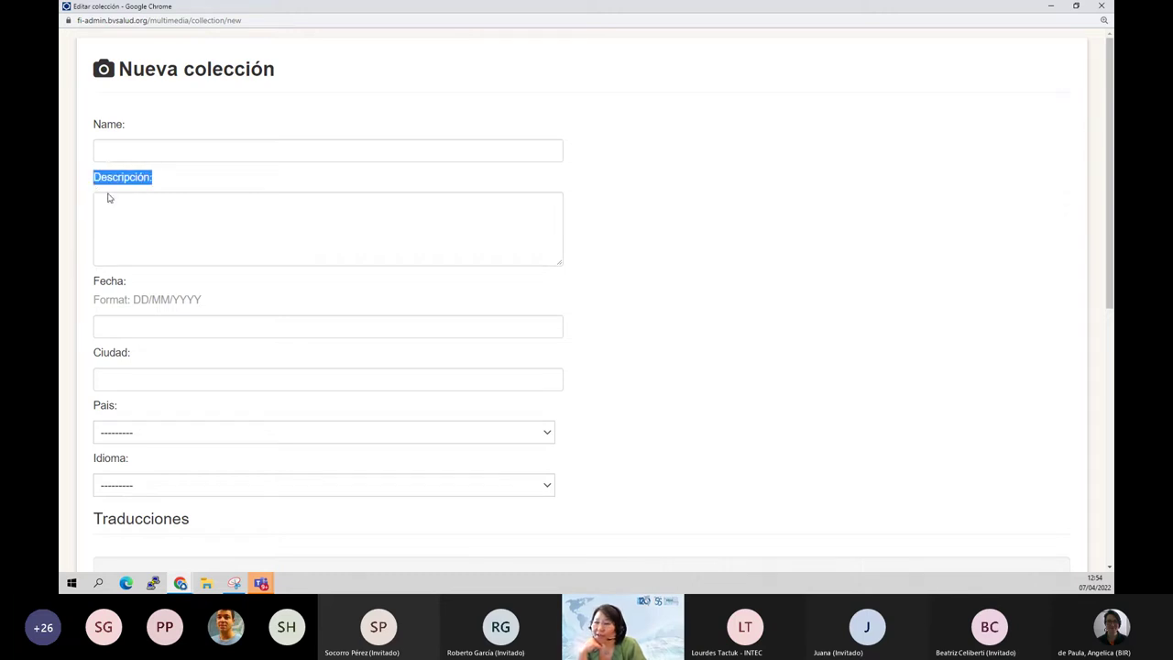
click(132, 224)
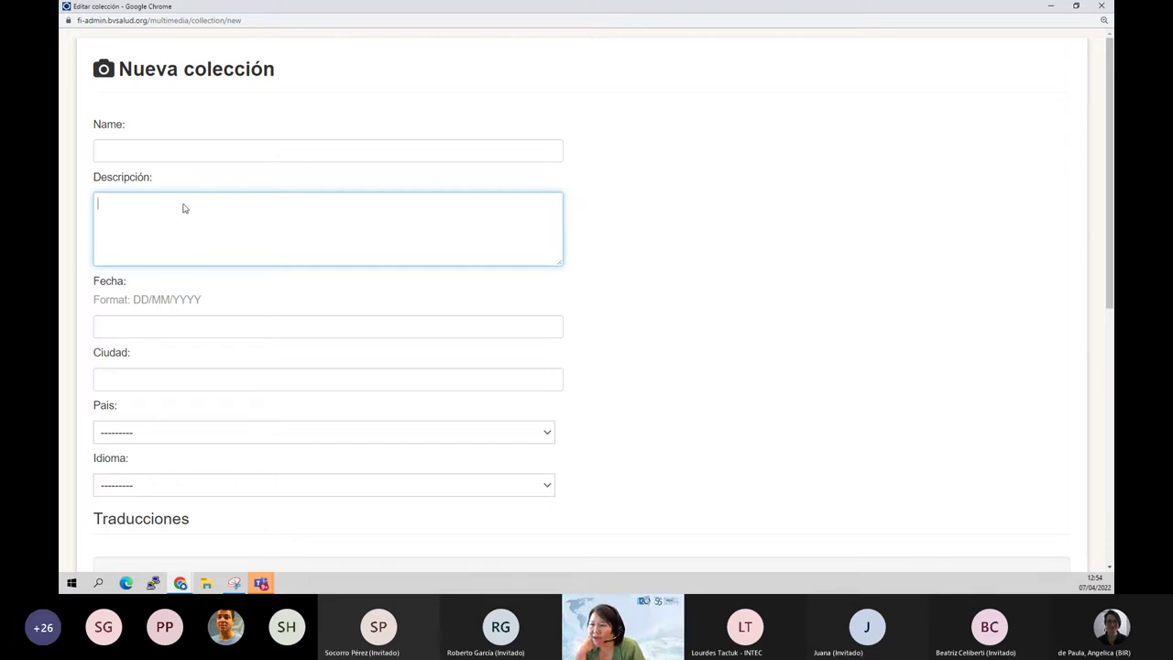
click(131, 325)
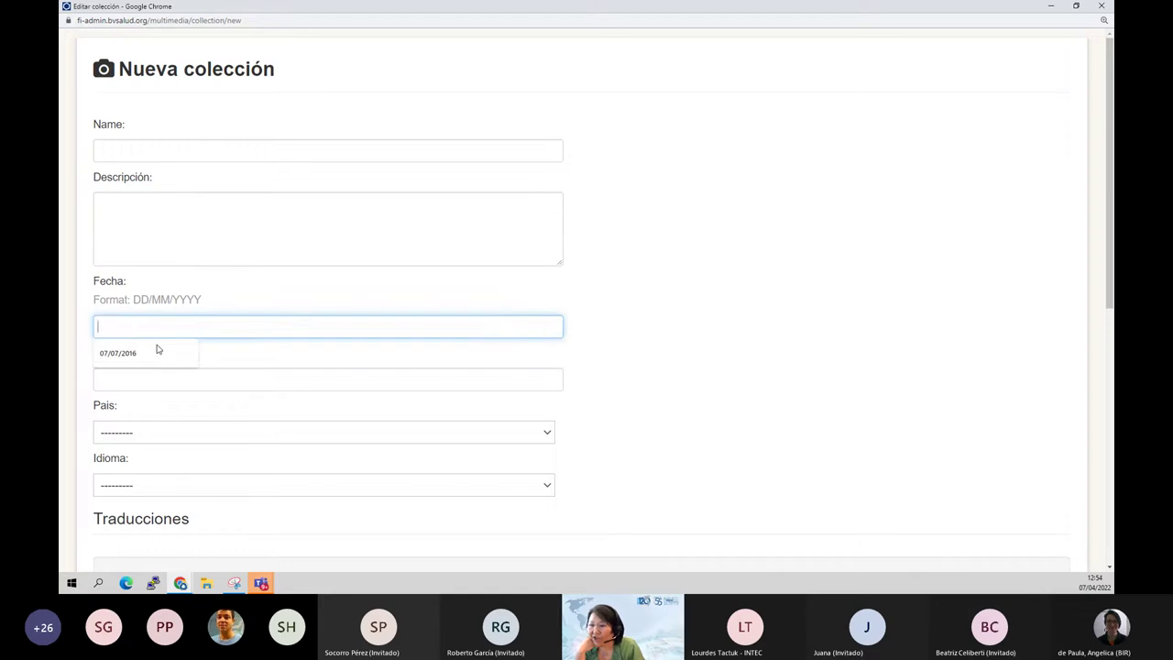
click(244, 403)
click(218, 378)
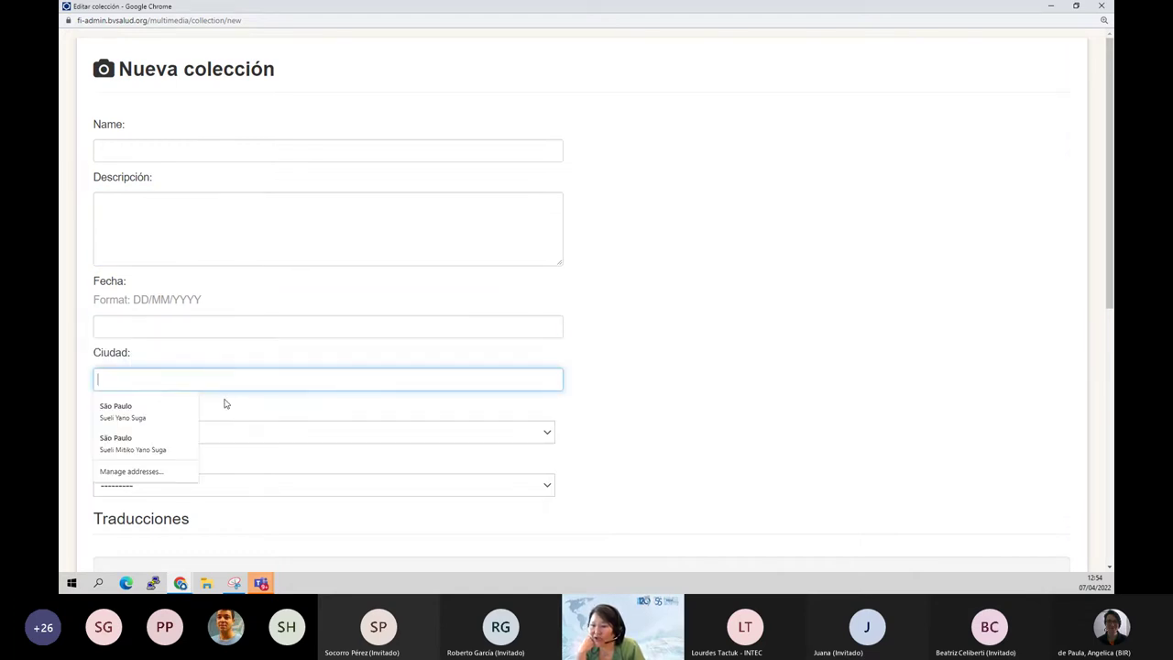
click(271, 417)
Examine the new collection's translation section and its language options, and close the form without saving
scroll(265, 449, down, 6)
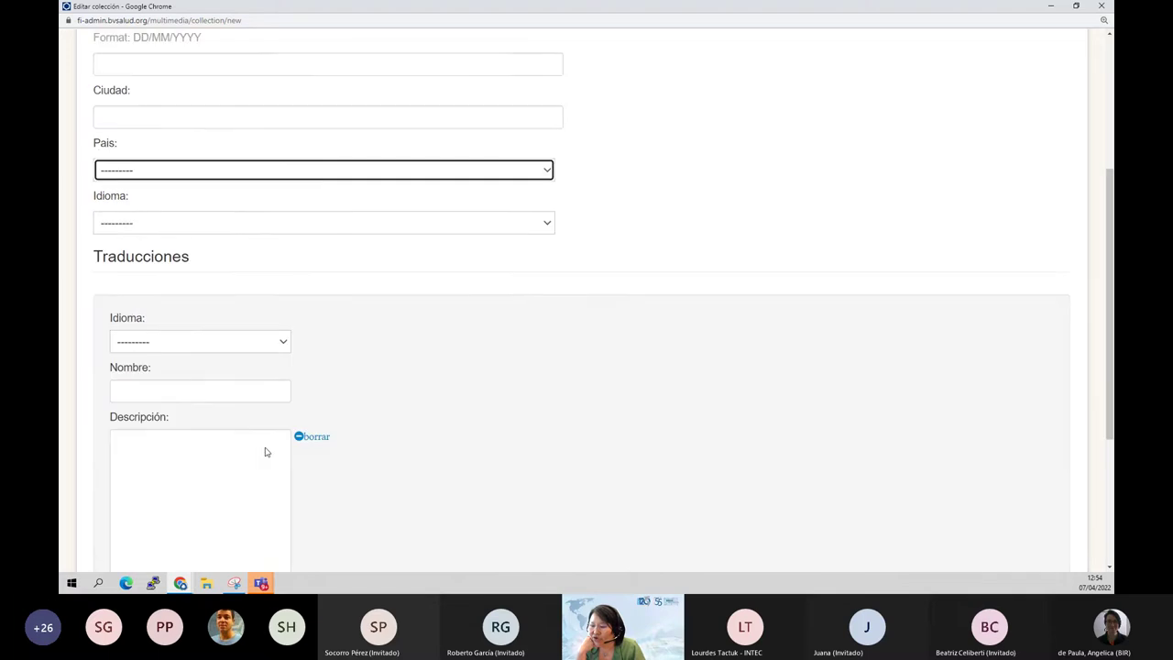
scroll(272, 449, up, 1)
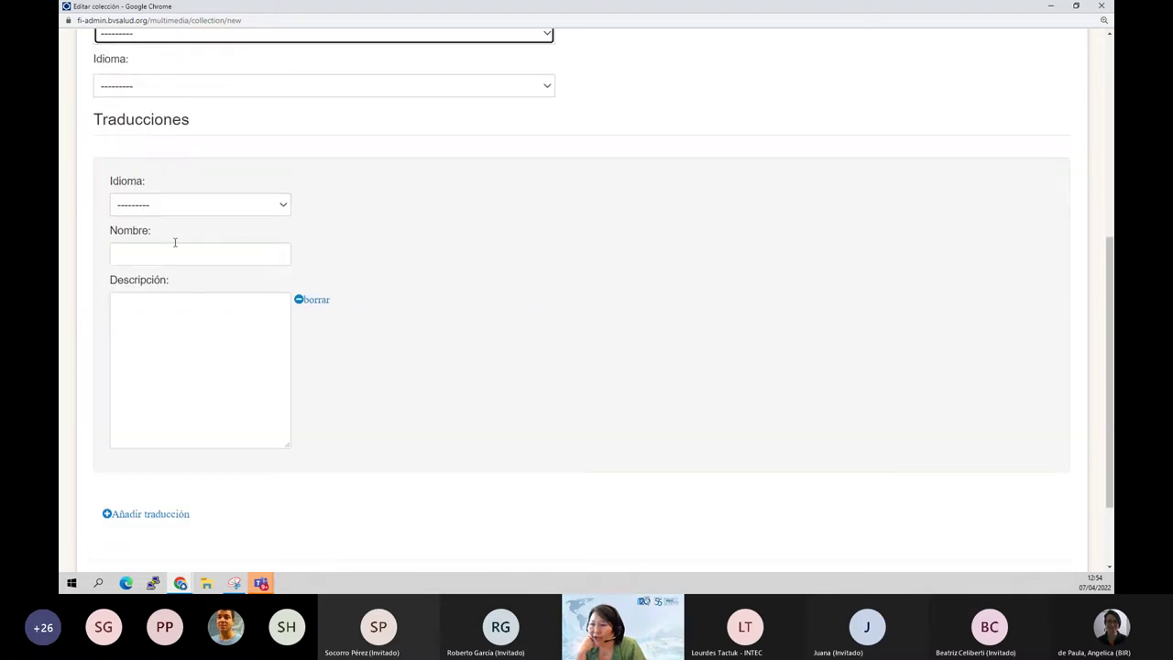
click(142, 206)
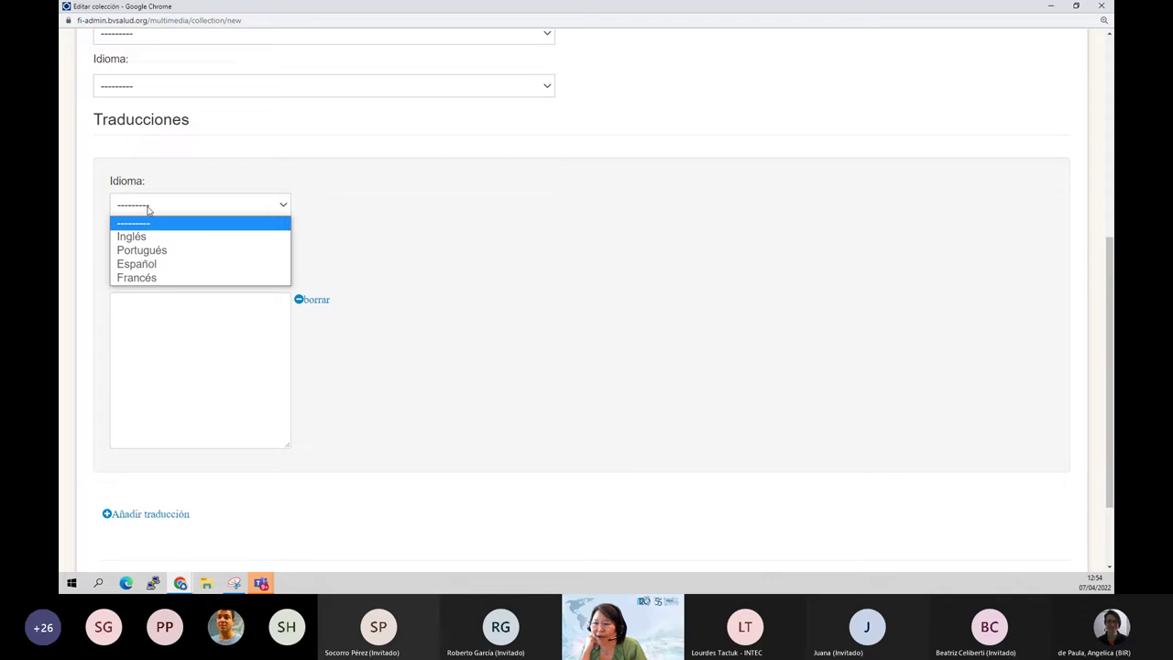
scroll(474, 231, down, 2)
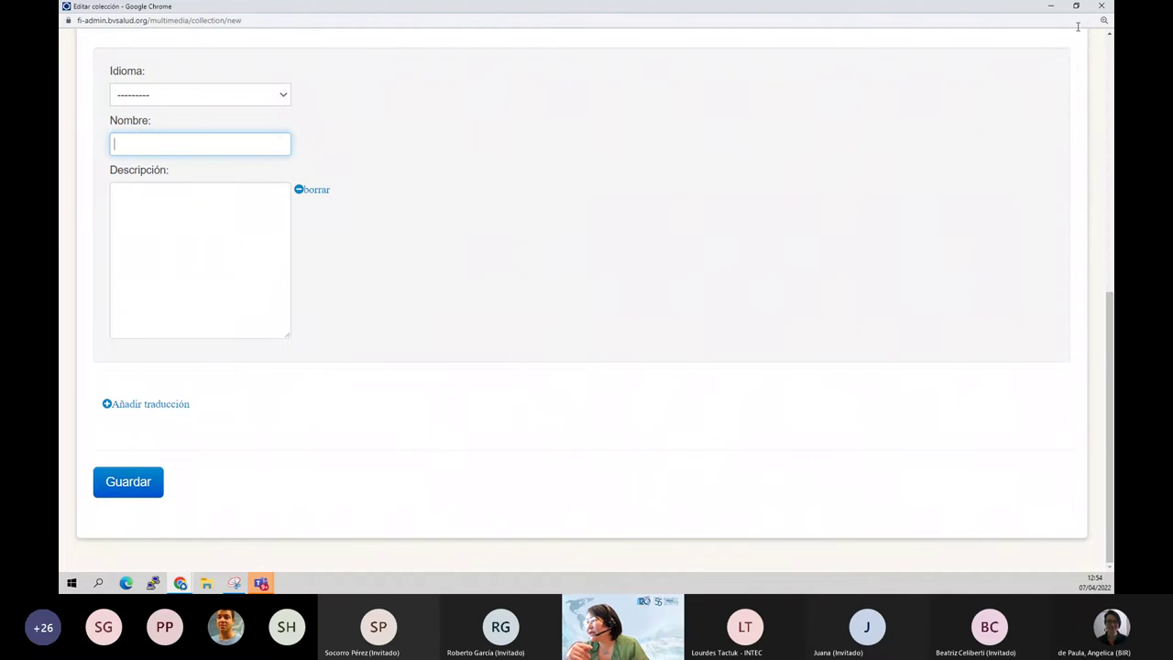
click(1100, 5)
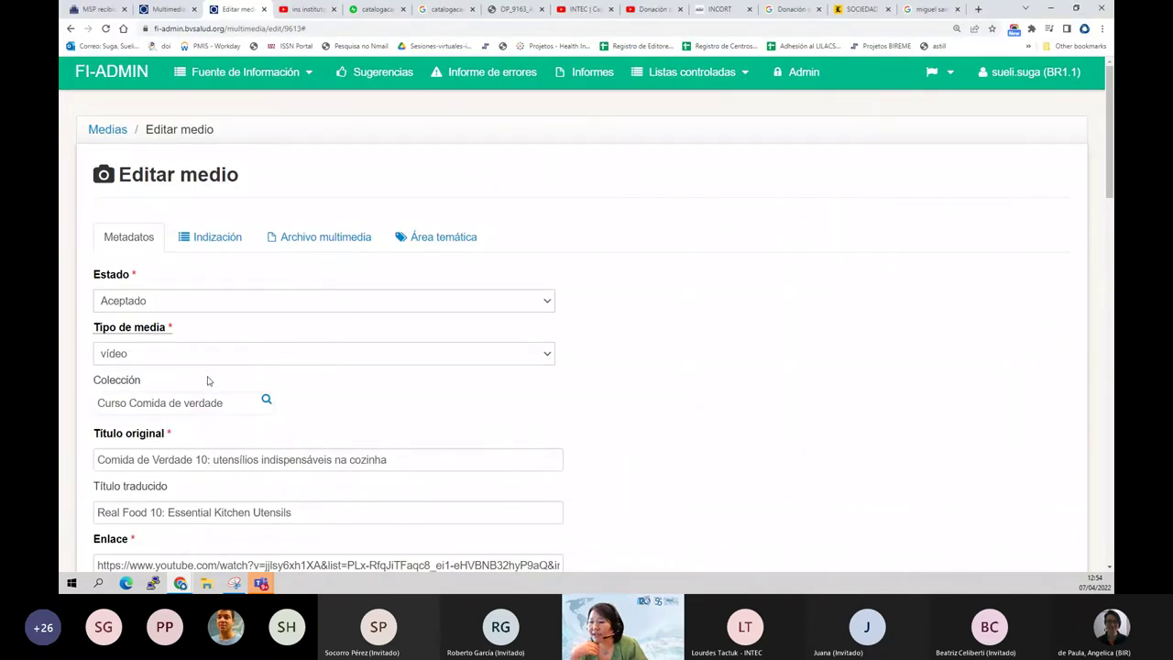
Browse the existing collections again and assign RECAINSA - Webinars as the record's collection
click(266, 401)
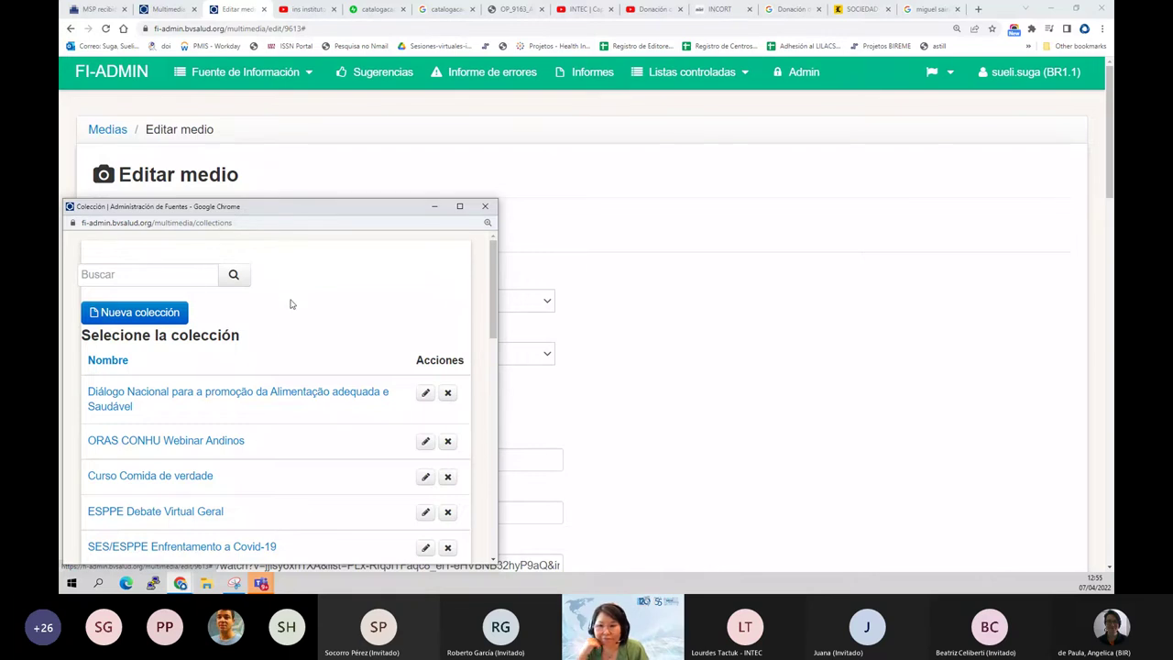
scroll(314, 340, down, 3)
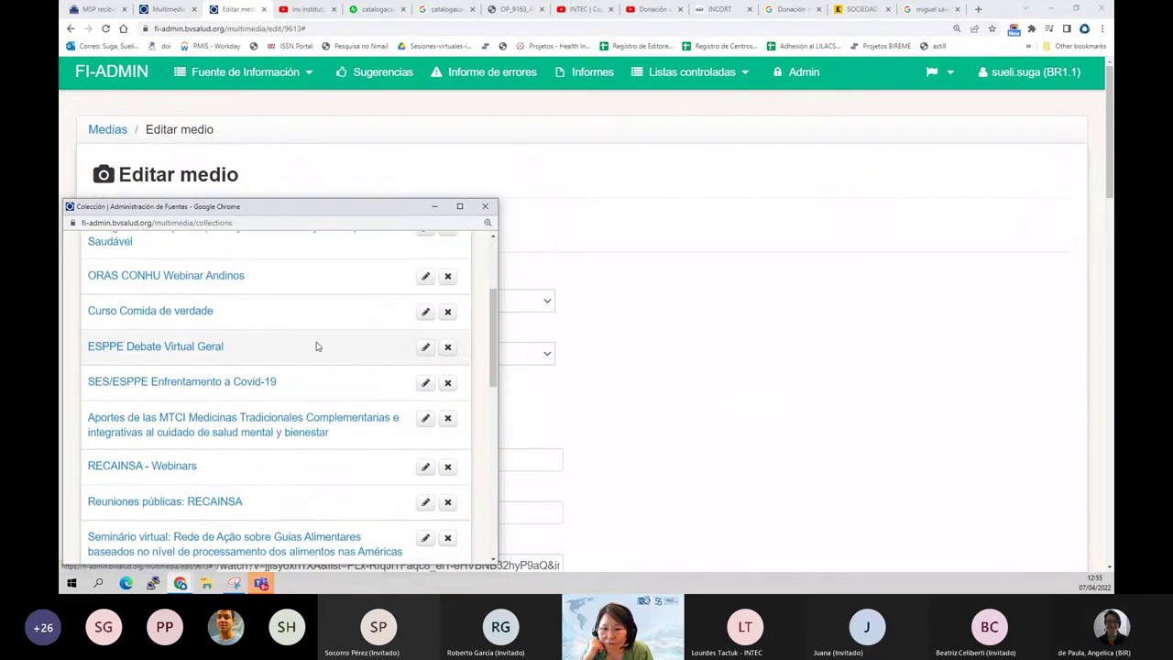
scroll(316, 345, down, 2)
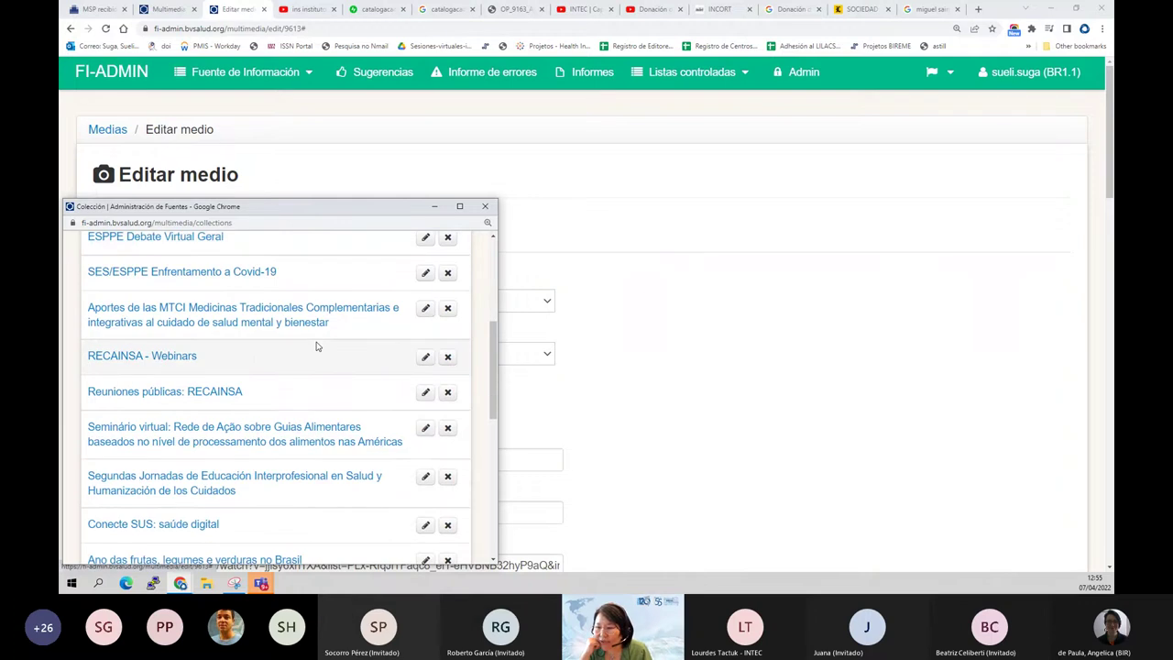
click(131, 358)
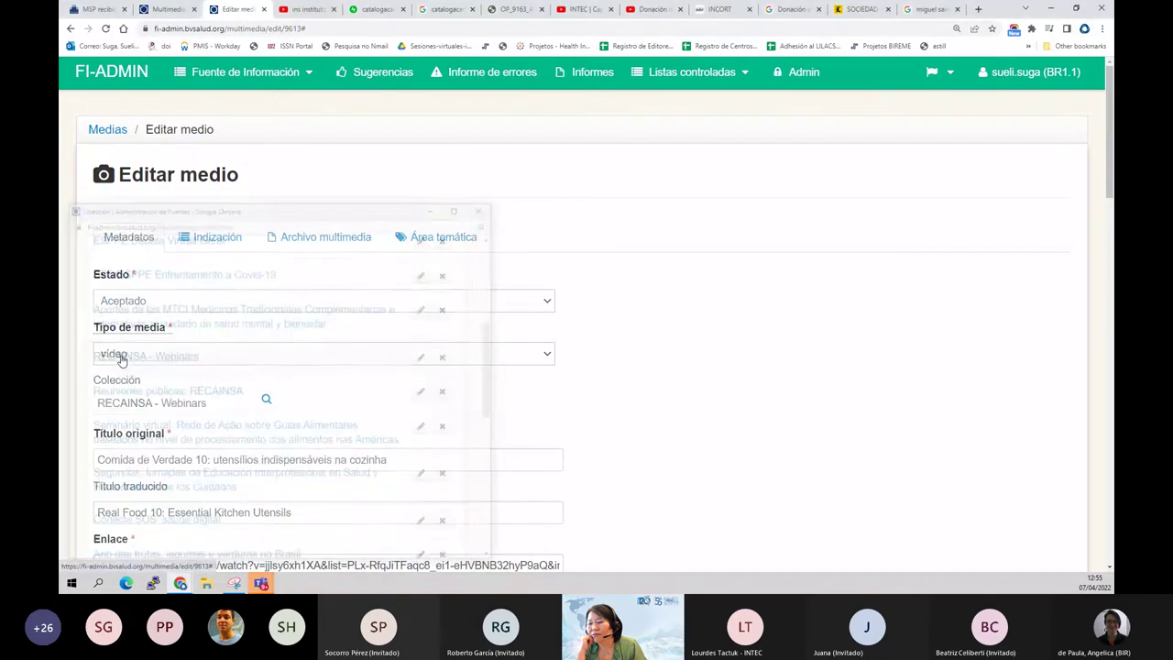
Search the collections for "donación" and assign the Servicios de Sangre voluntary donation collection to the record
click(266, 400)
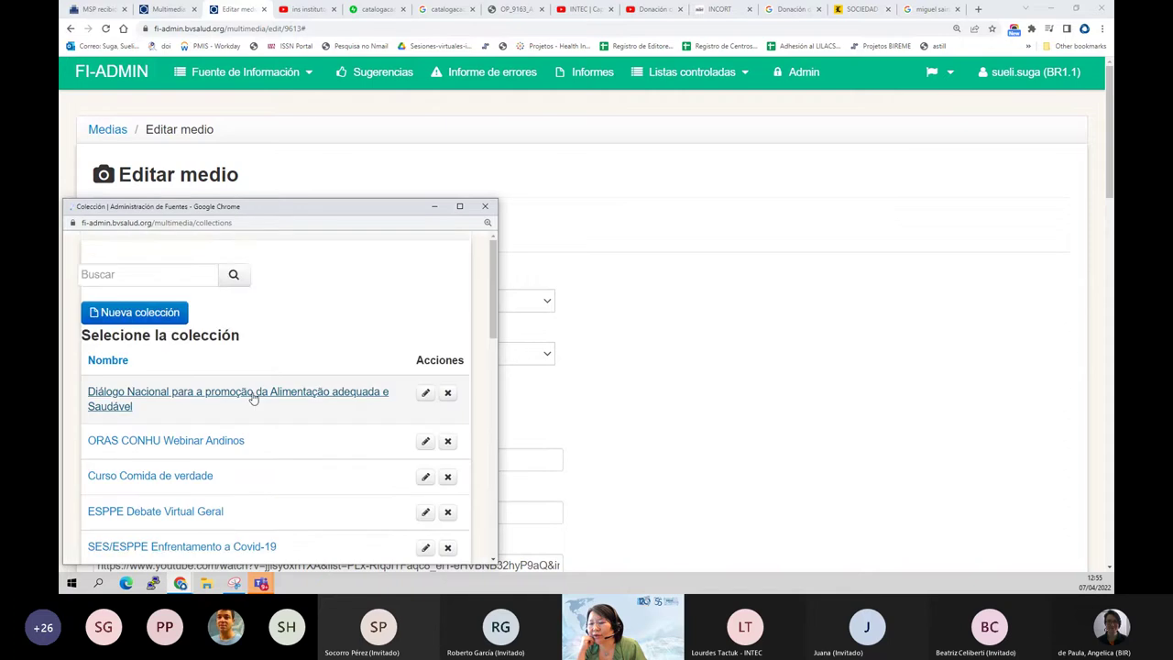
click(149, 275)
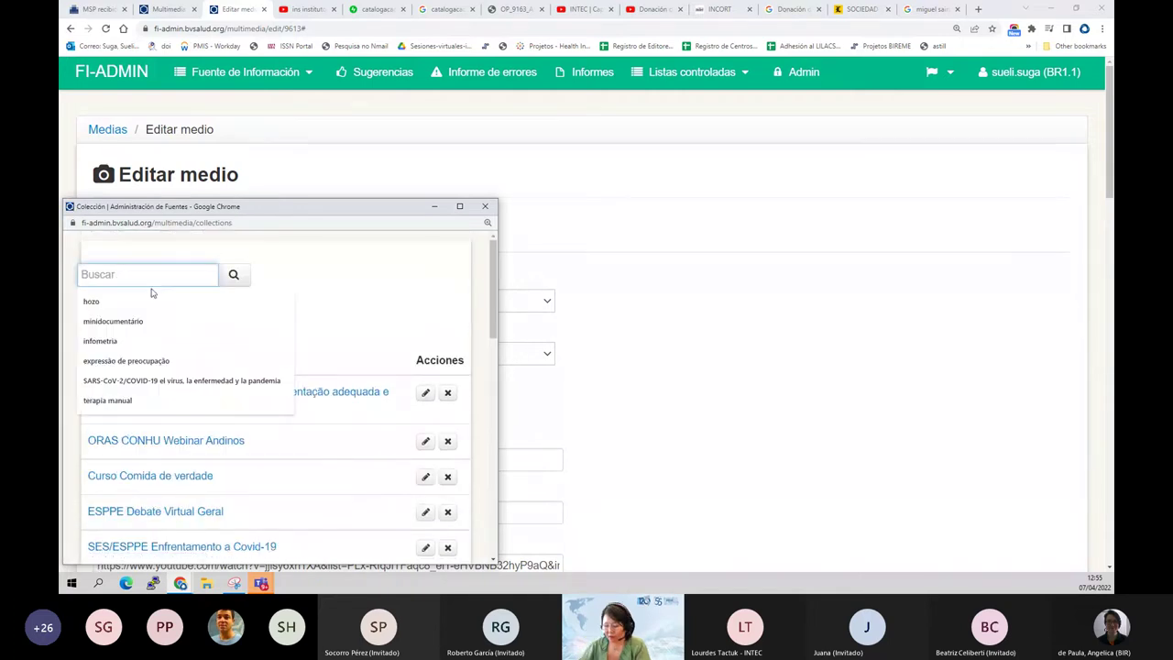
text(donac)
text(io)
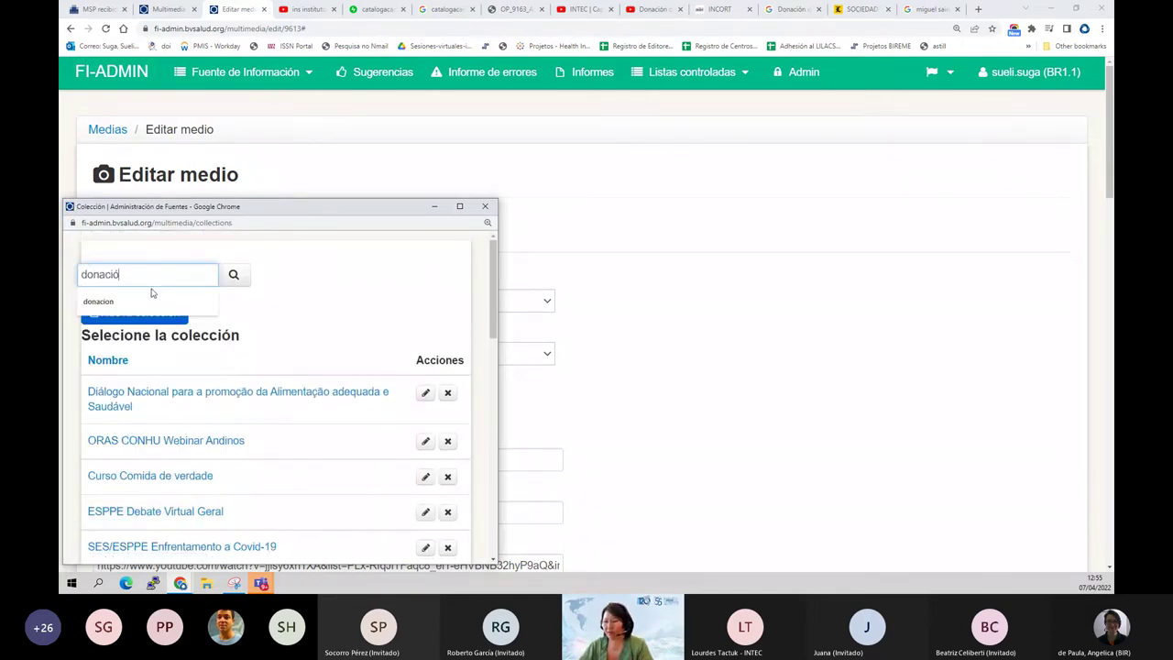
text(n)
key(Return)
click(165, 393)
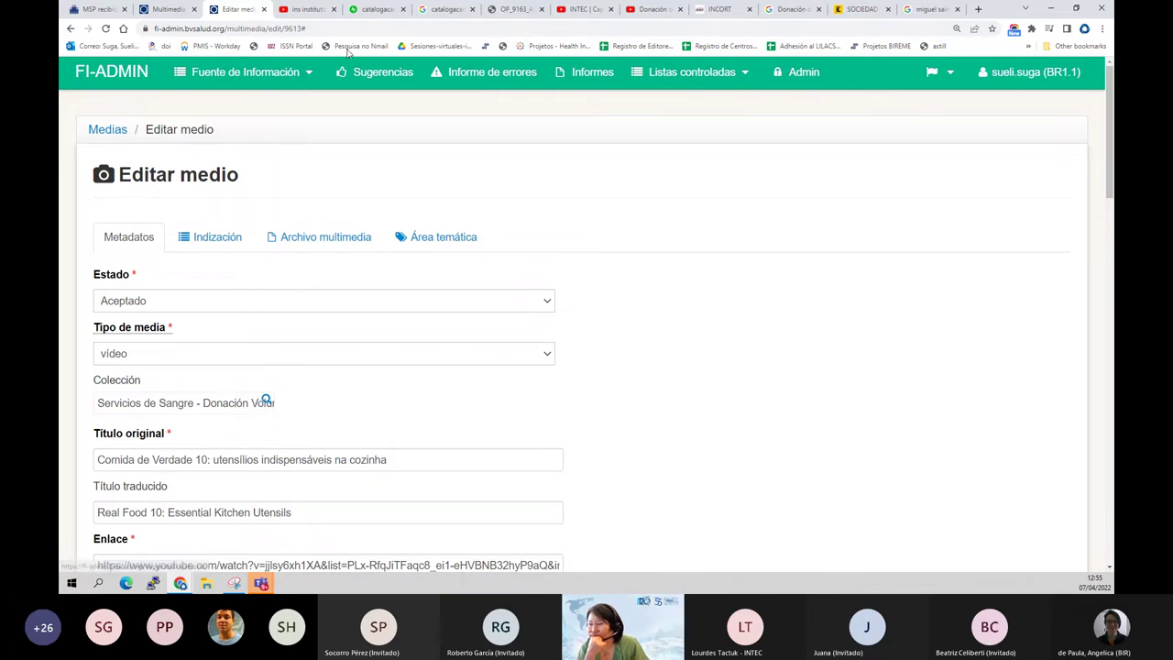
Open the YouTube home page in a new browser tab and return to multimedia record 9613 in FI-ADMIN
click(977, 9)
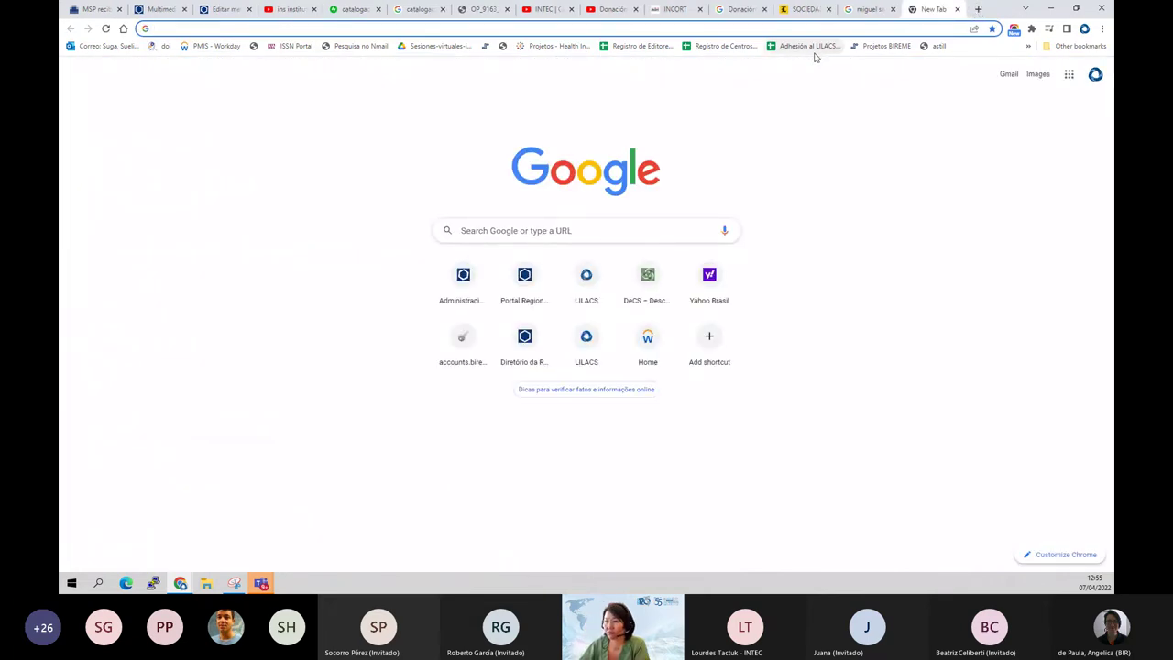
text(in)
key(BackSpace)
key(BackSpace)
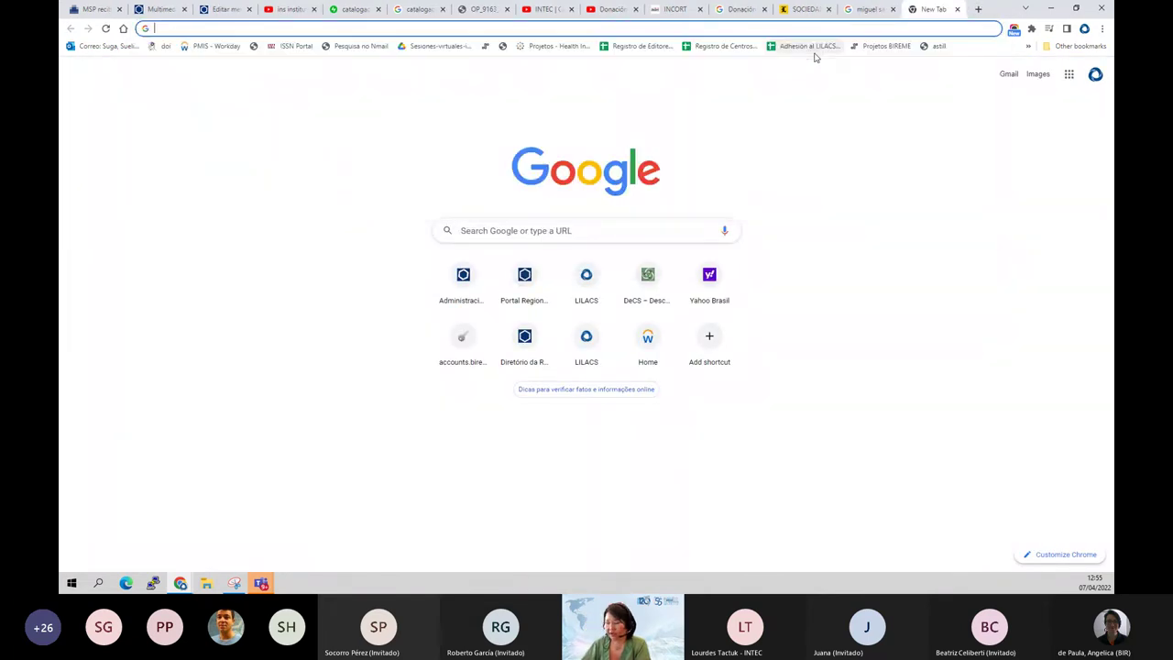
text(you)
key(Return)
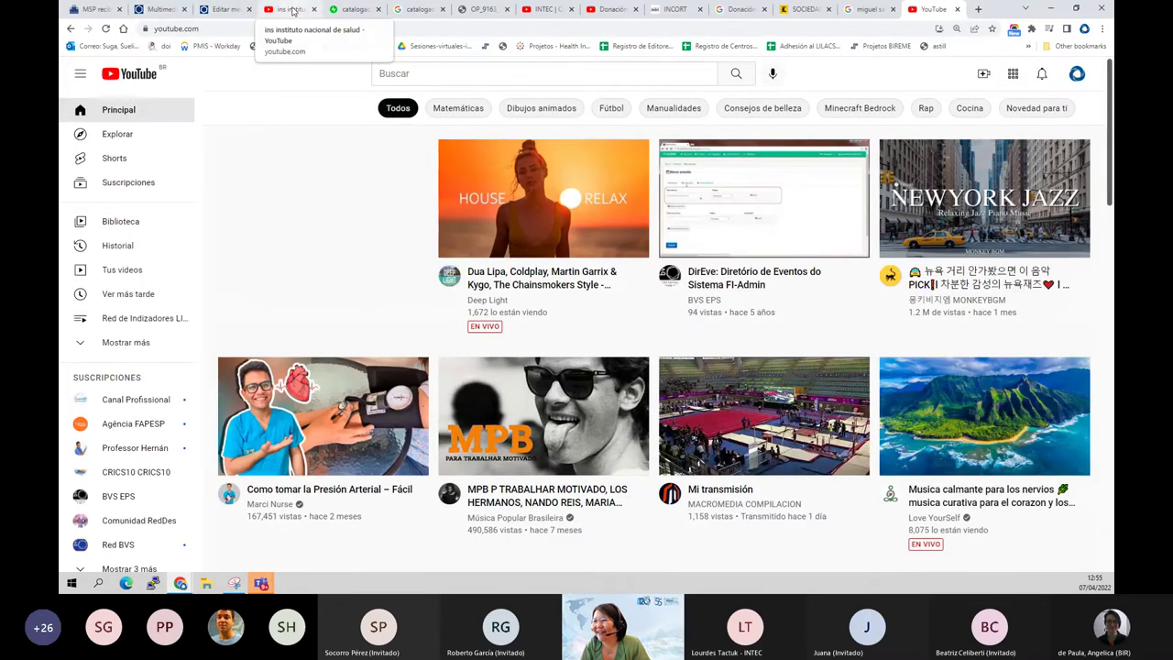
click(211, 16)
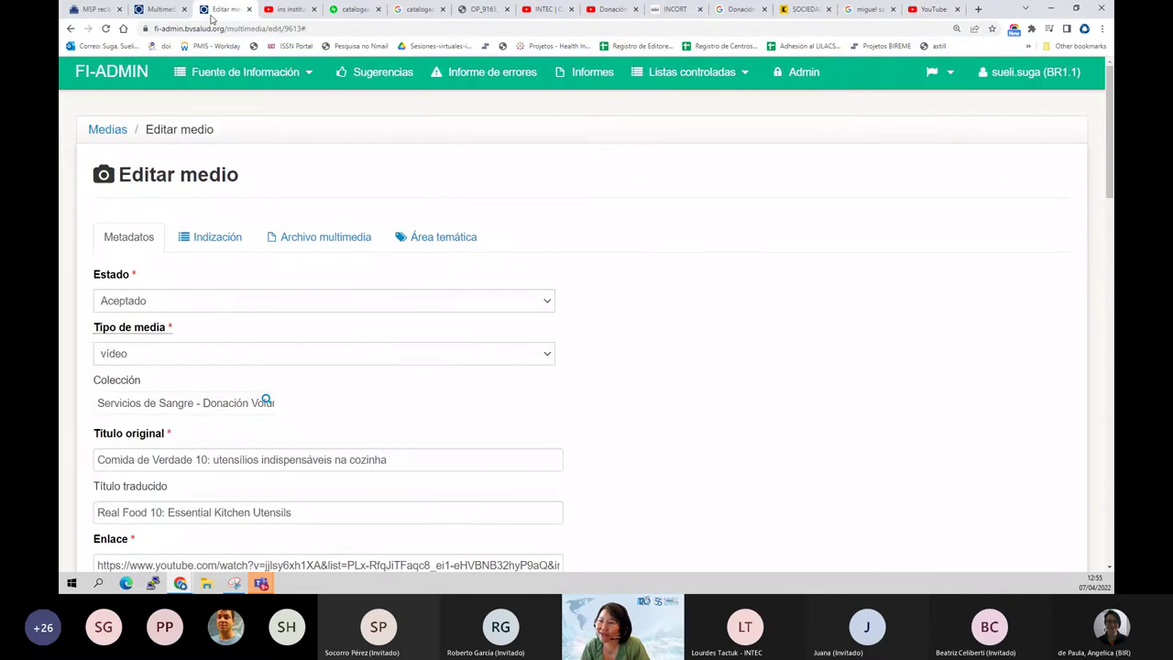